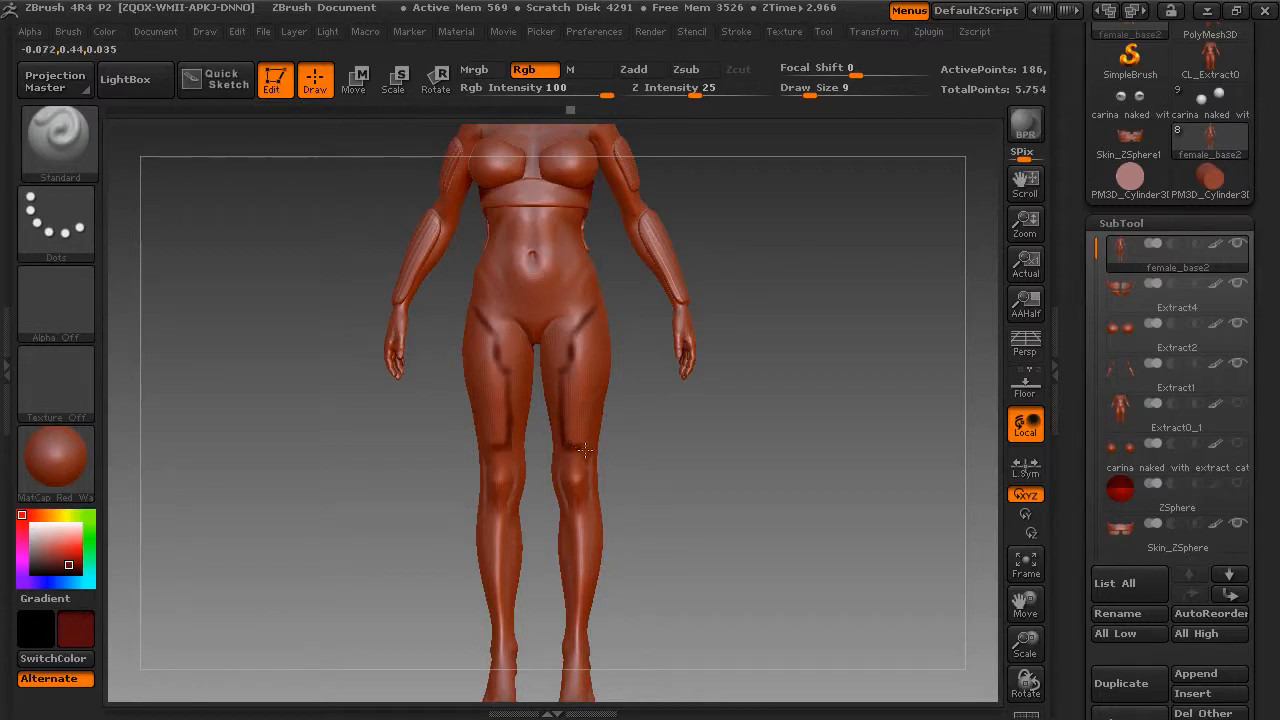
Step: Paint dark panel guide lines around the hips, backs of the thighs and down to just above the knees
left_click_drag(585, 450, 589, 292)
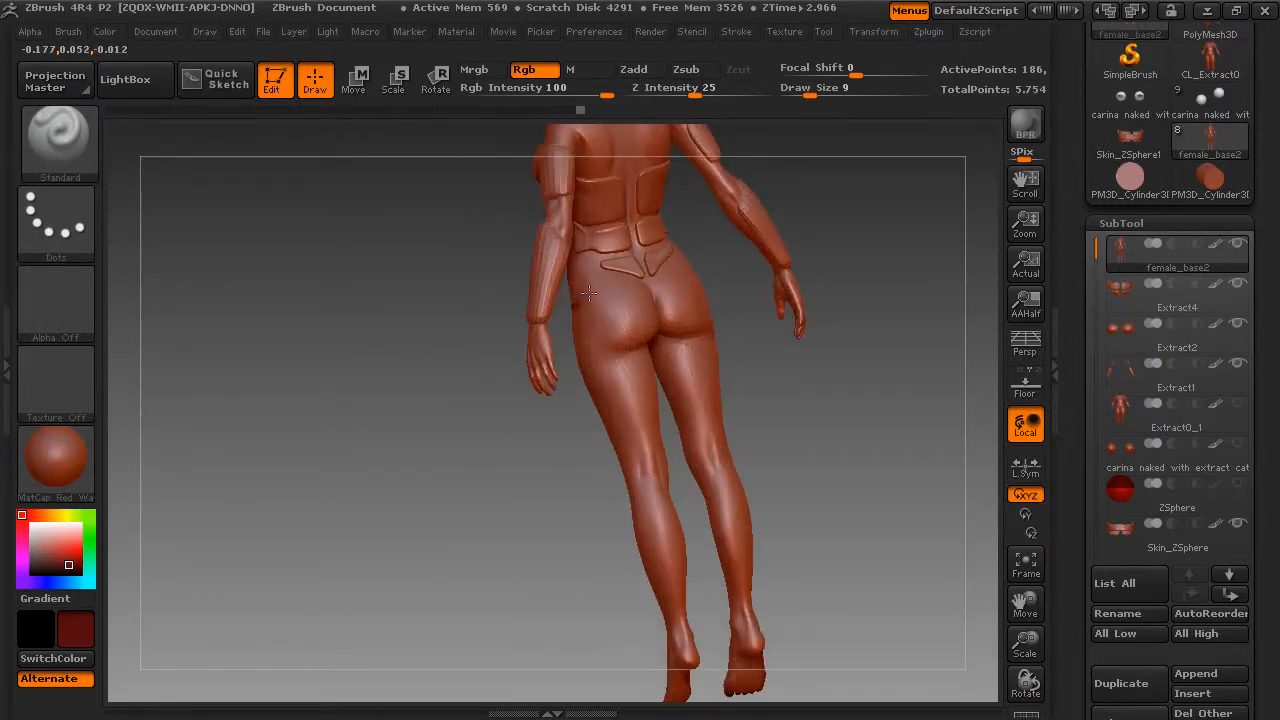
mouse_move(607, 349)
left_mouse_down()
mouse_move(630, 368)
mouse_move(640, 446)
left_mouse_up()
mouse_move(531, 503)
left_mouse_down()
mouse_move(638, 440)
mouse_move(726, 428)
left_mouse_up()
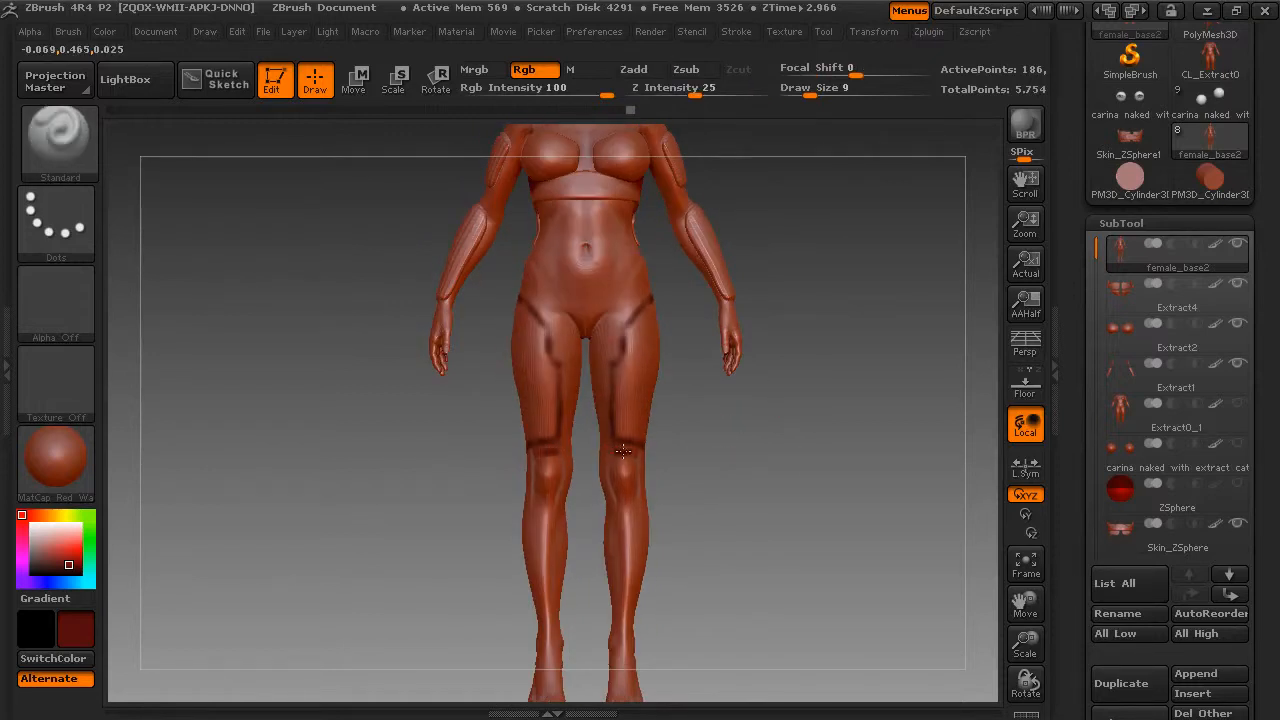
Step: Outline the knee panels with dark lines above, beside and below both kneecaps
left_click_drag(622, 451, 647, 460)
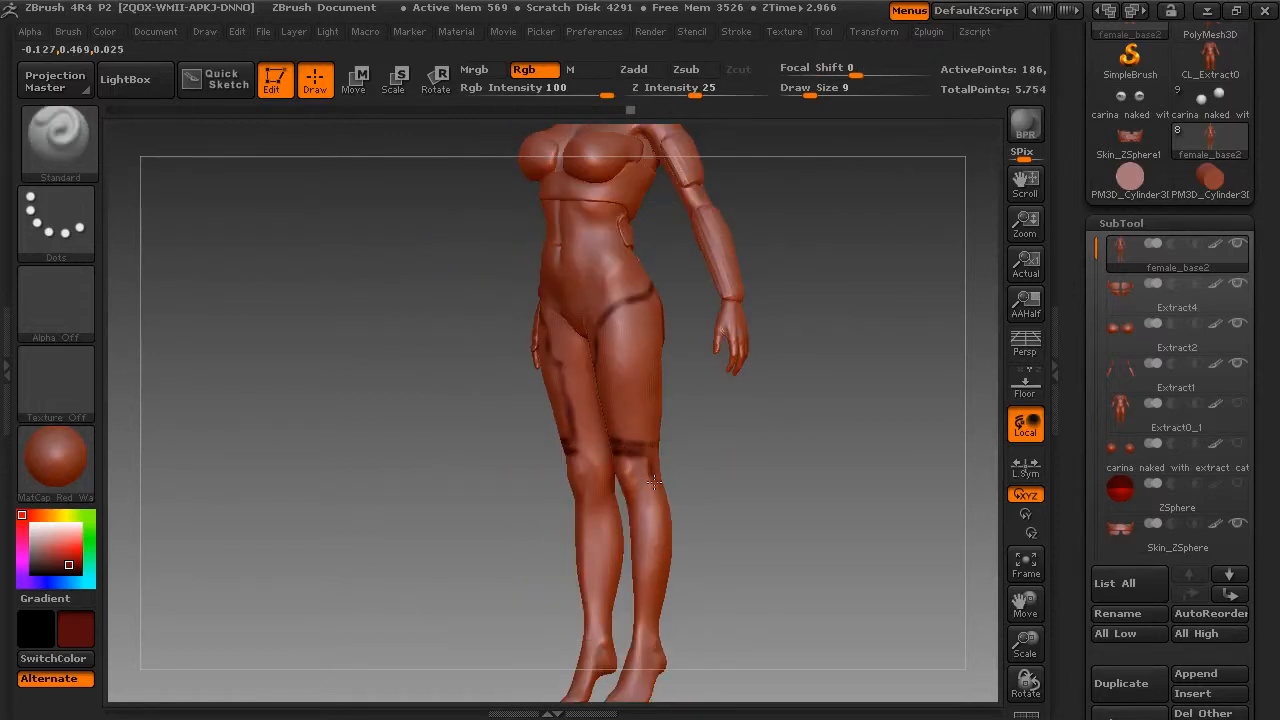
left_click_drag(711, 466, 606, 456)
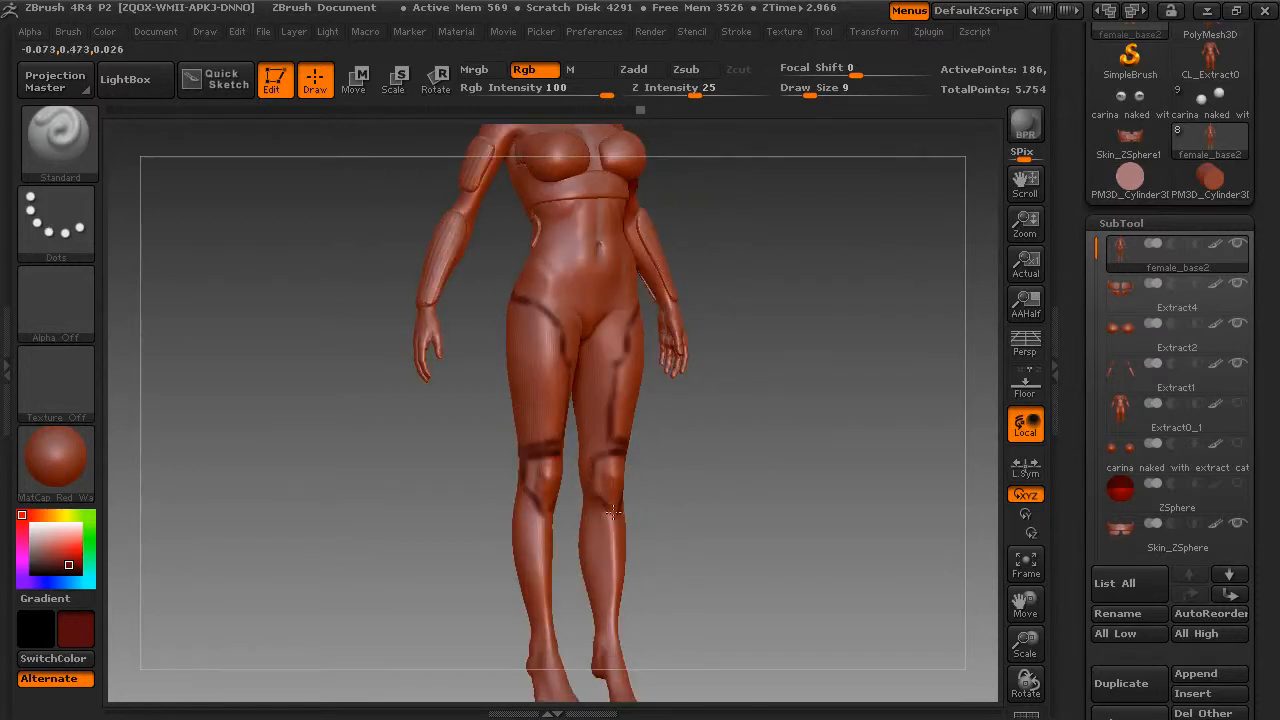
mouse_move(698, 486)
left_mouse_down()
mouse_move(688, 500)
mouse_move(698, 490)
left_mouse_up()
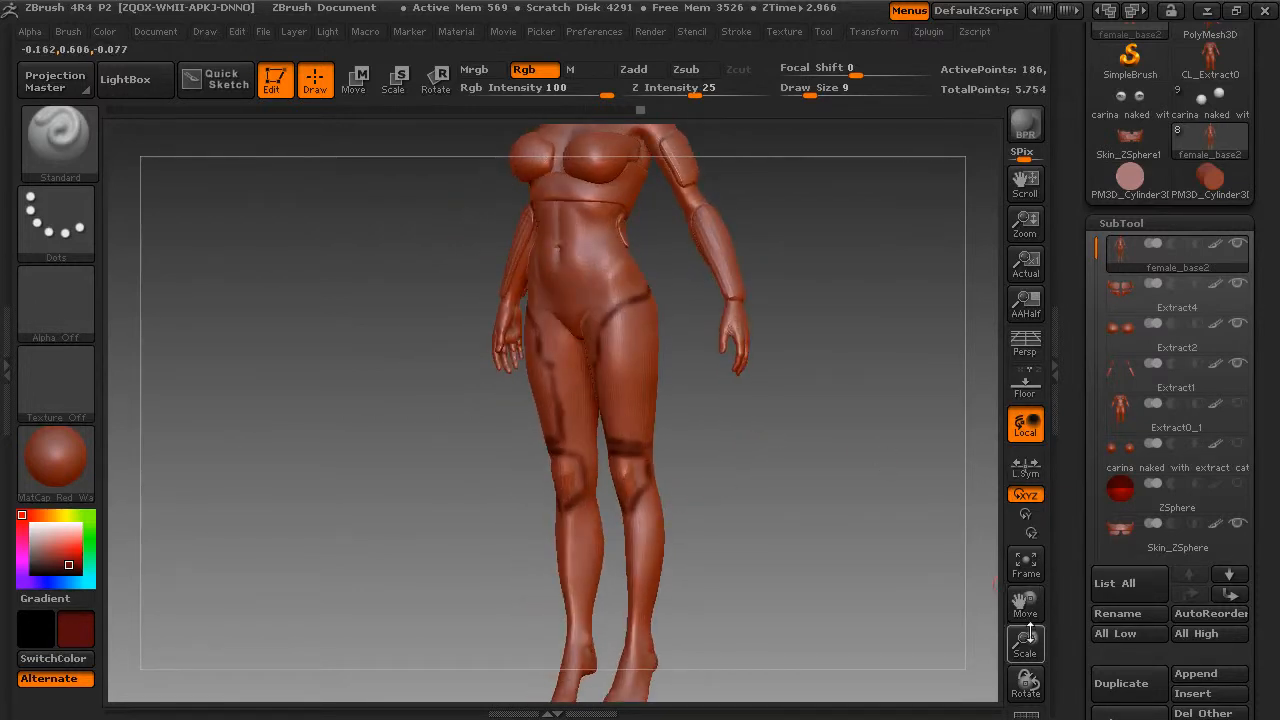
left_click_drag(1025, 600, 922, 456)
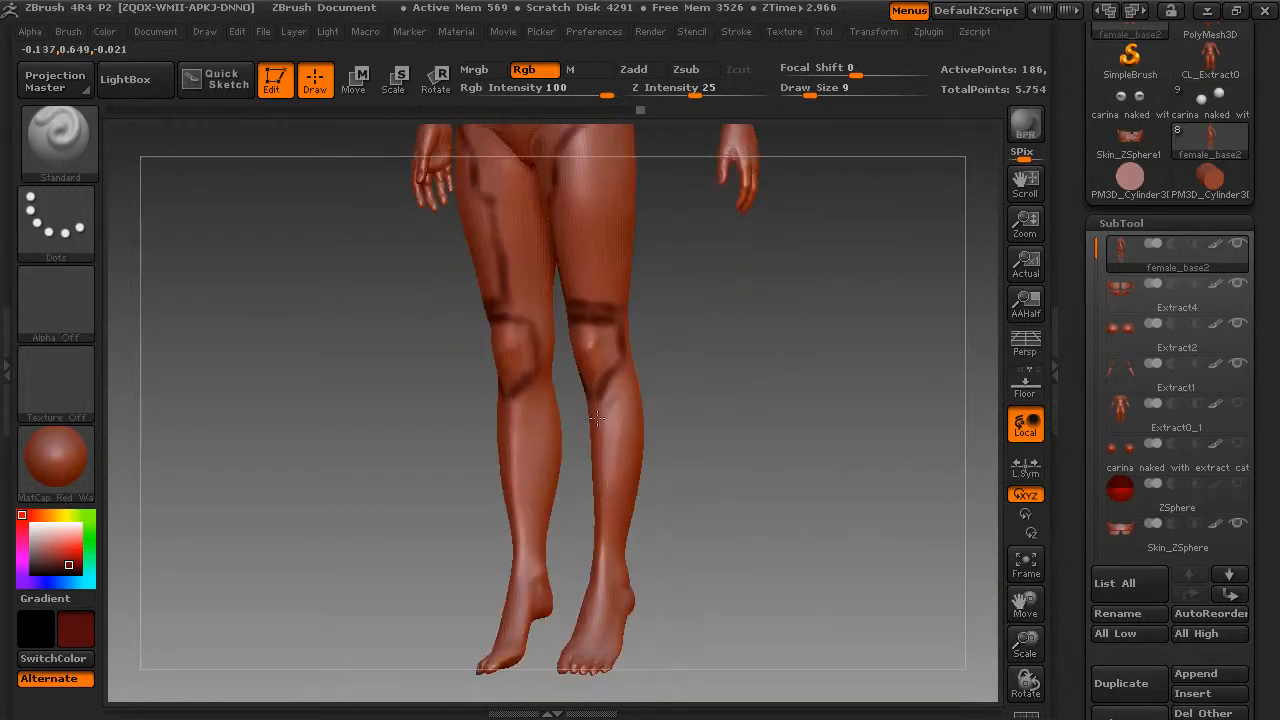
left_click_drag(596, 418, 615, 389)
mouse_move(686, 357)
left_mouse_down()
mouse_move(628, 364)
mouse_move(659, 367)
left_mouse_up()
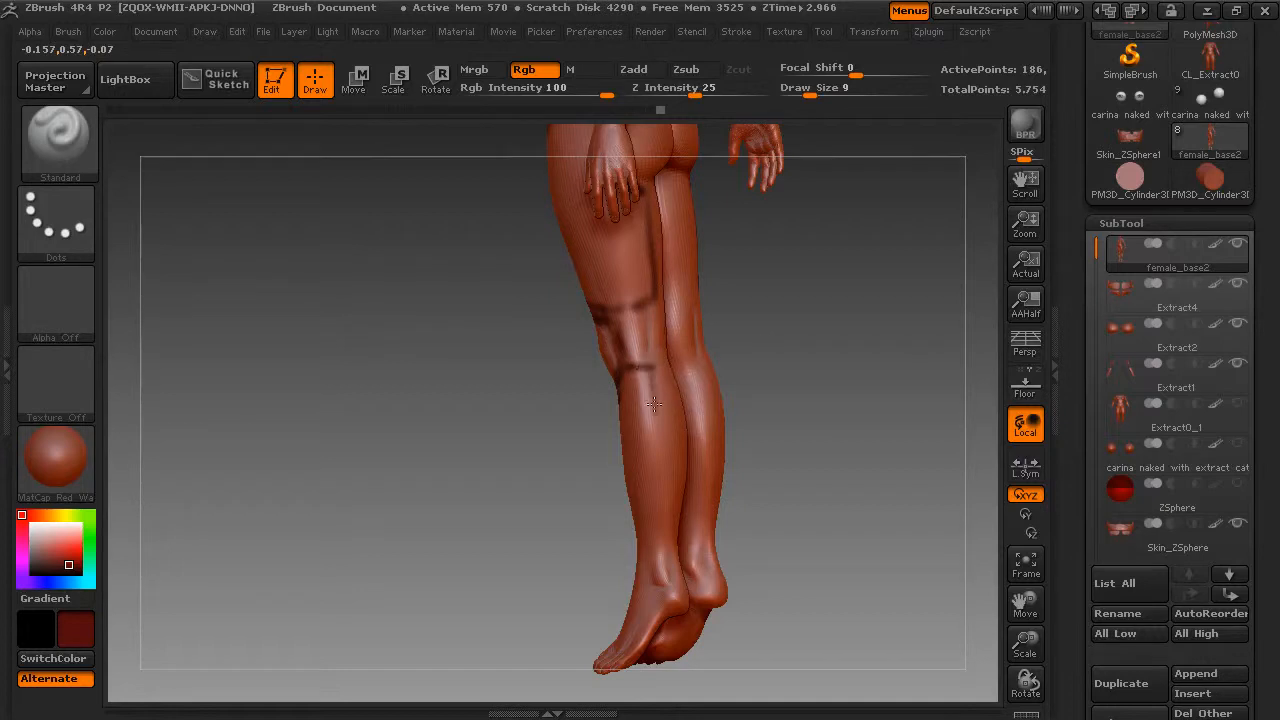
Step: Paint dark guide lines along the shins and ankles, with a large calf outline and smaller segments below it
mouse_move(655, 455)
left_mouse_down()
mouse_move(662, 526)
mouse_move(640, 545)
left_mouse_up()
left_click_drag(745, 470, 803, 459)
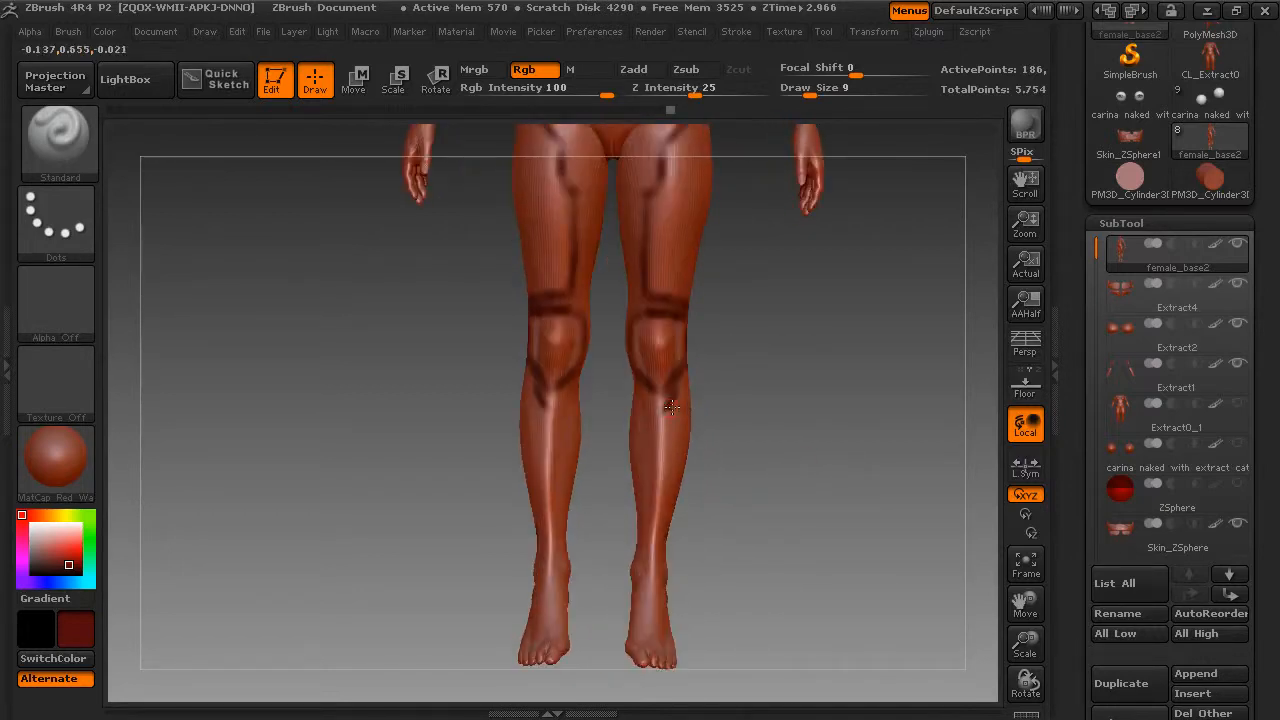
mouse_move(647, 427)
left_mouse_down()
mouse_move(648, 538)
mouse_move(690, 533)
mouse_move(857, 429)
left_mouse_up()
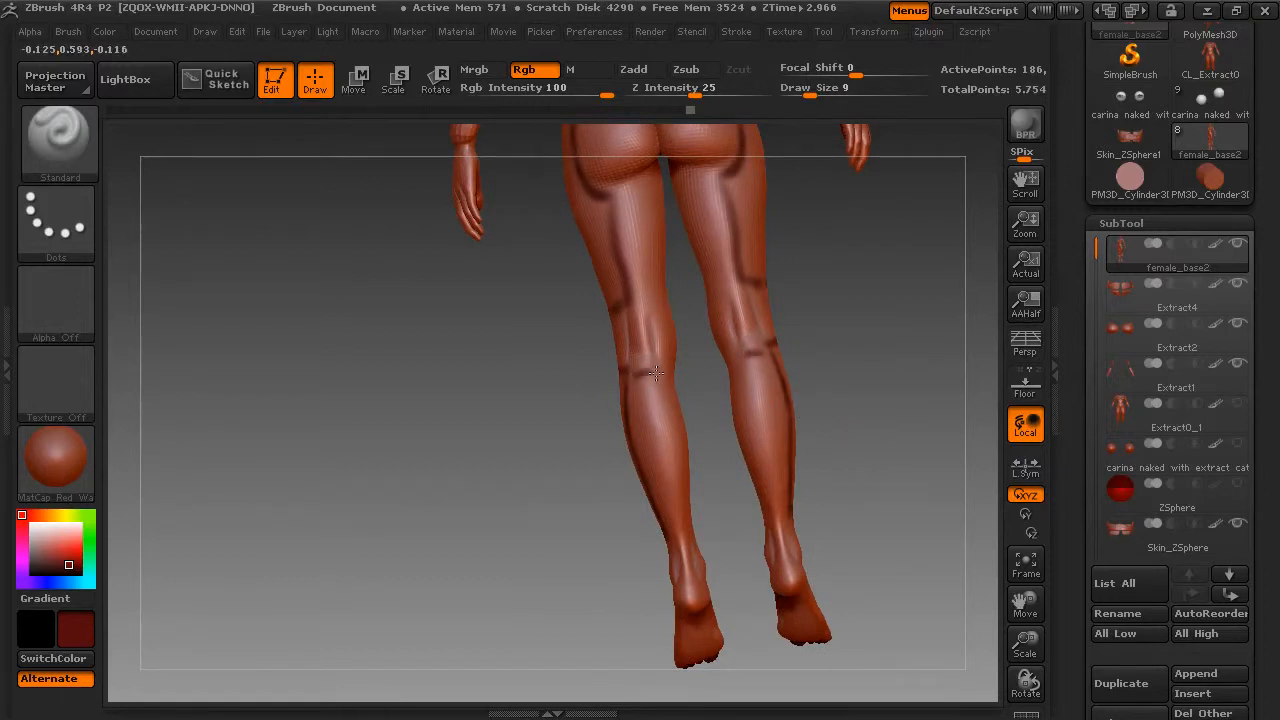
mouse_move(639, 453)
left_mouse_down()
mouse_move(682, 447)
mouse_move(650, 377)
mouse_move(682, 450)
left_mouse_up()
mouse_move(710, 462)
left_mouse_down()
mouse_move(667, 458)
mouse_move(678, 465)
left_mouse_up()
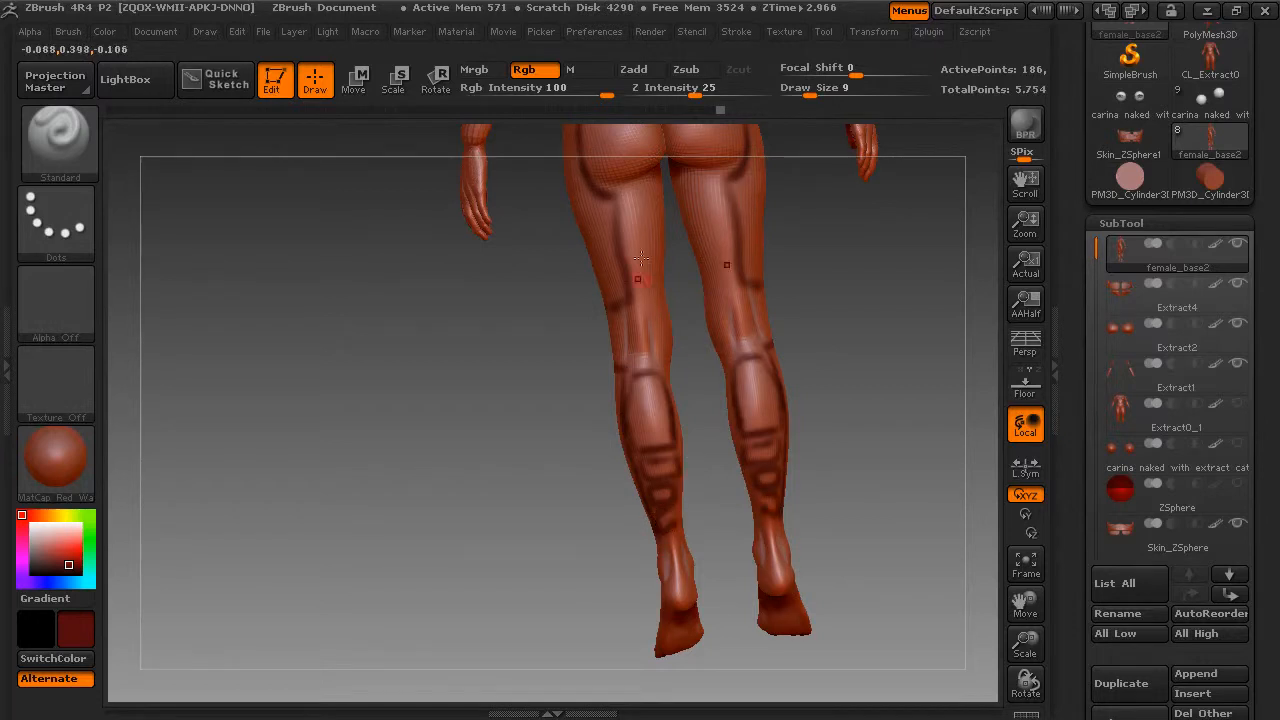
left_click_drag(683, 300, 875, 290, "shift")
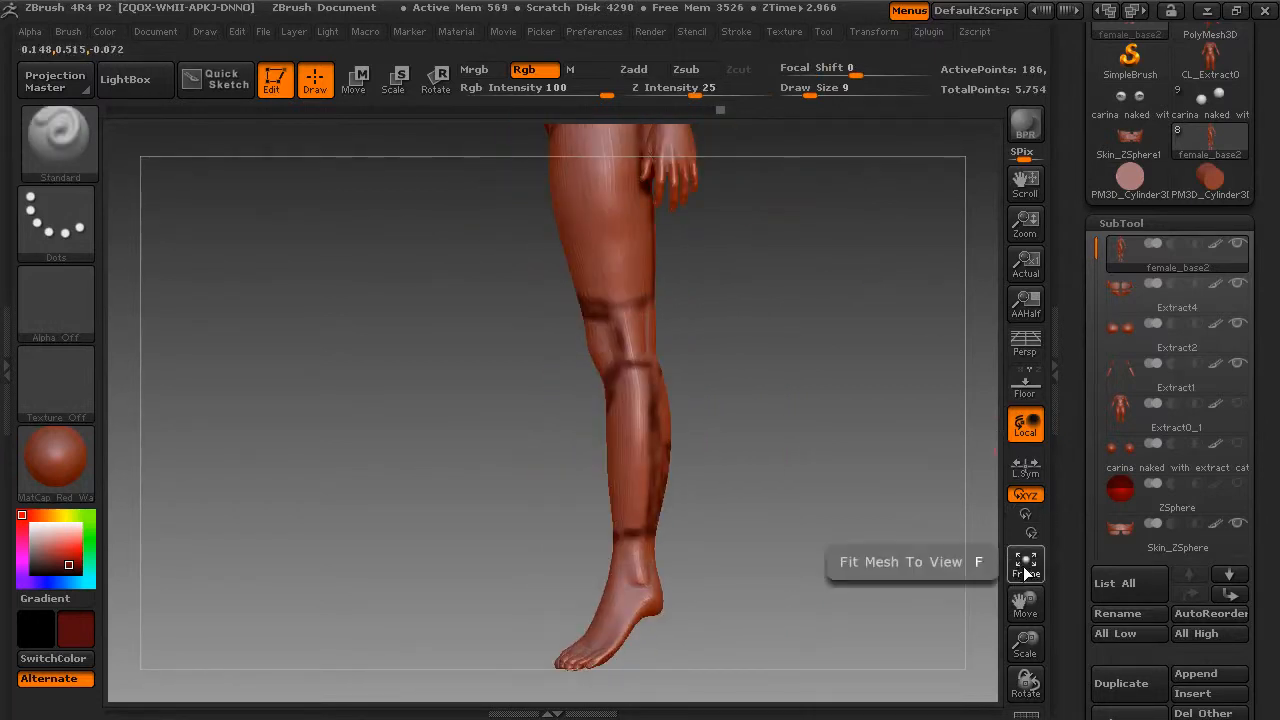
Step: Paint mirrored dark outlines on the abdomen: tapered panels below the ribs and a chain of small shapes beside the navel
left_click(1025, 563)
left_click_drag(829, 486, 888, 480, "shift")
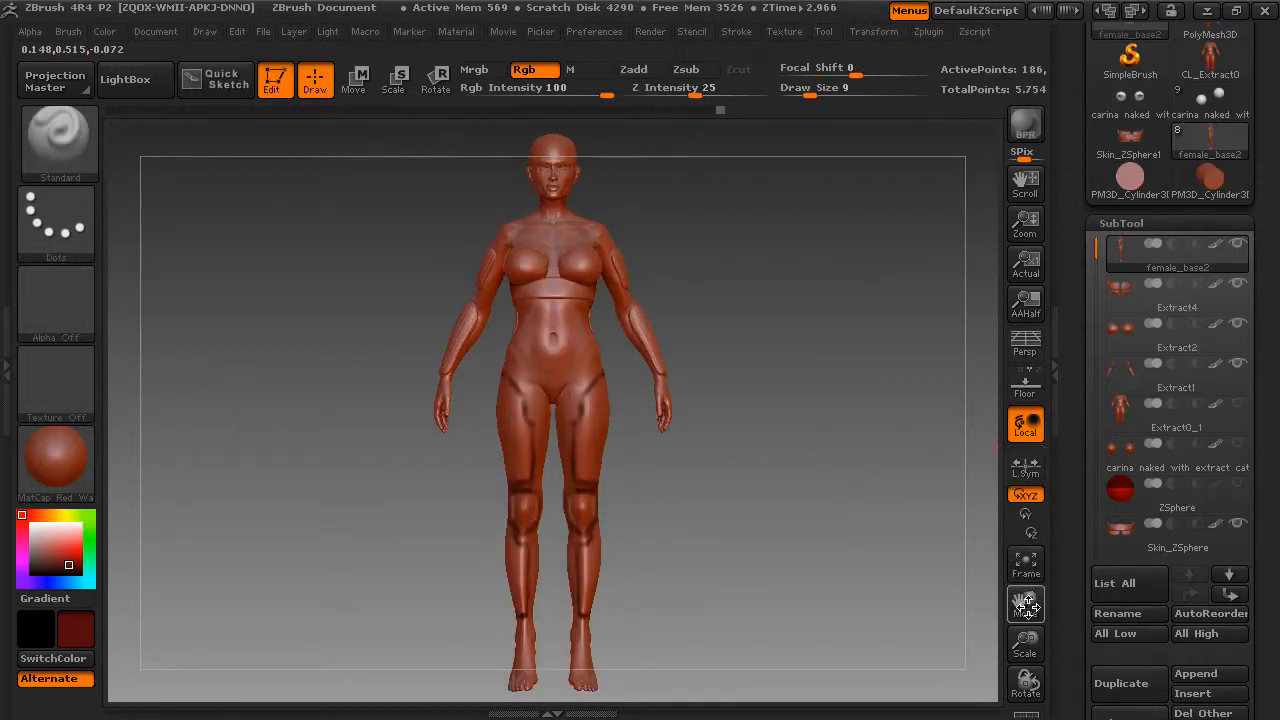
left_click_drag(1025, 646, 1026, 666)
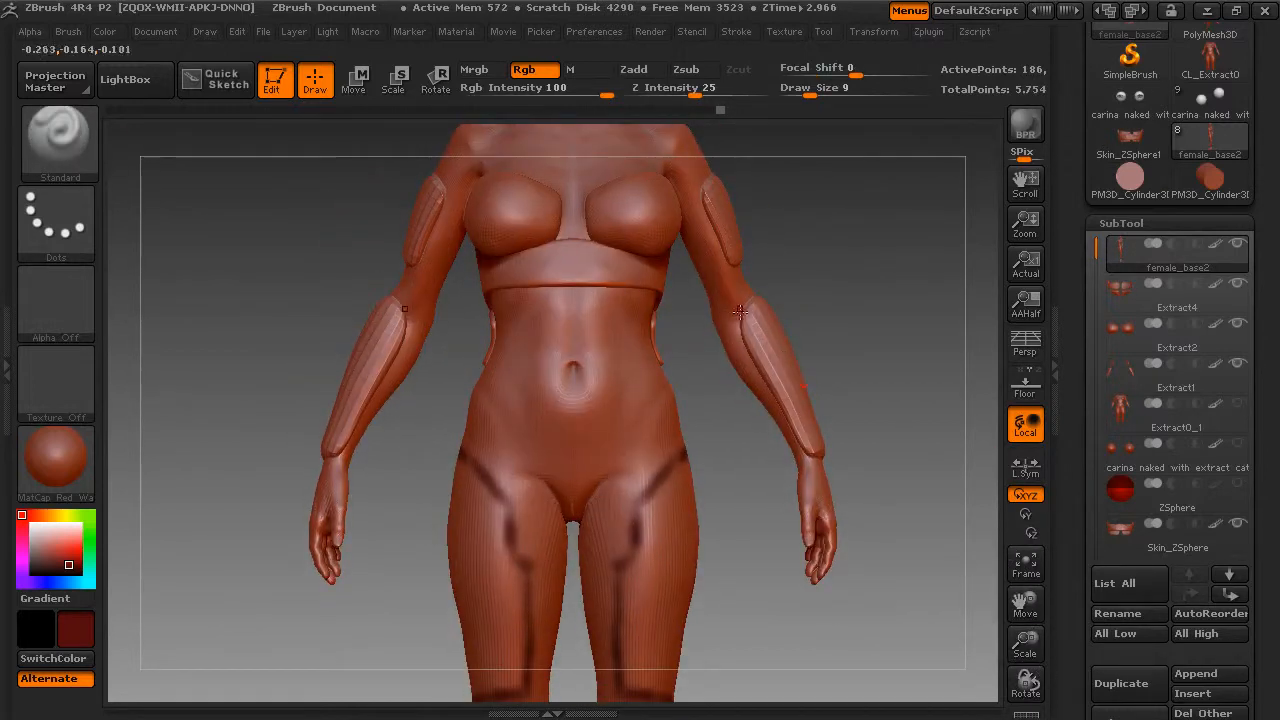
left_click(1239, 405)
left_click(1239, 405)
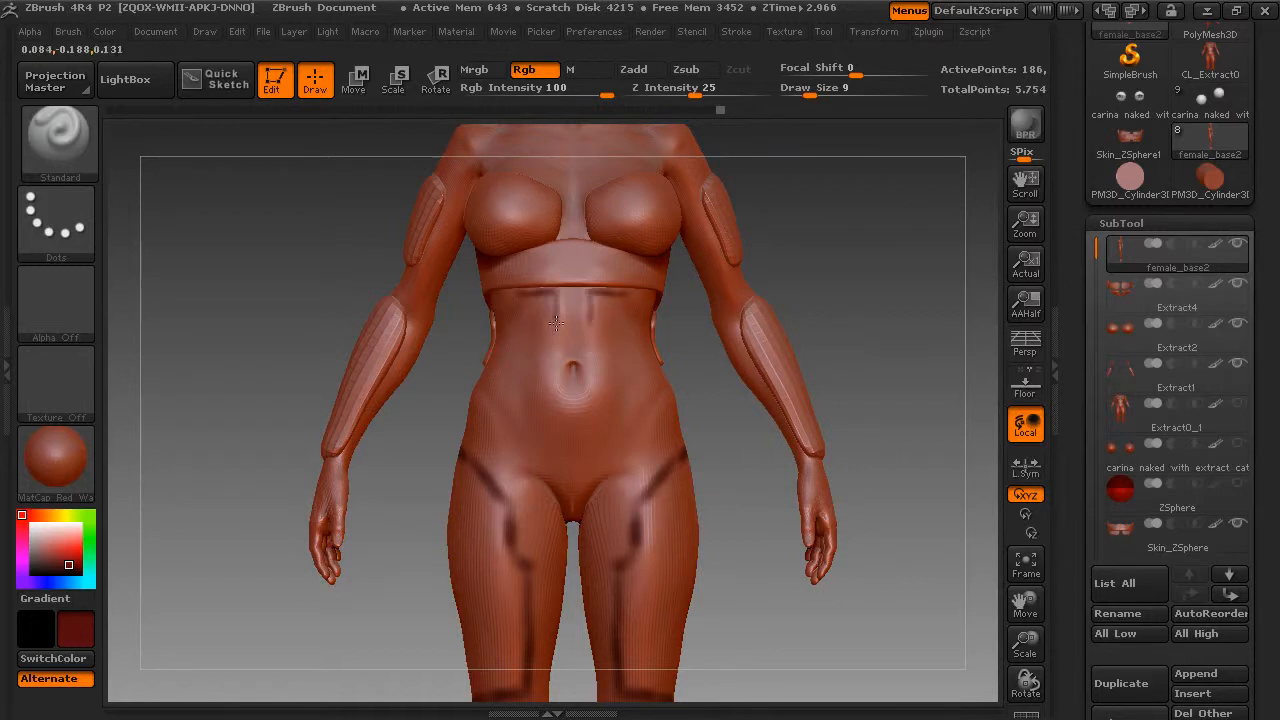
mouse_move(556, 322)
left_mouse_down()
mouse_move(557, 336)
mouse_move(519, 294)
left_mouse_up()
mouse_move(527, 371)
left_mouse_down()
mouse_move(548, 350)
mouse_move(520, 412)
mouse_move(548, 410)
mouse_move(548, 390)
left_mouse_up()
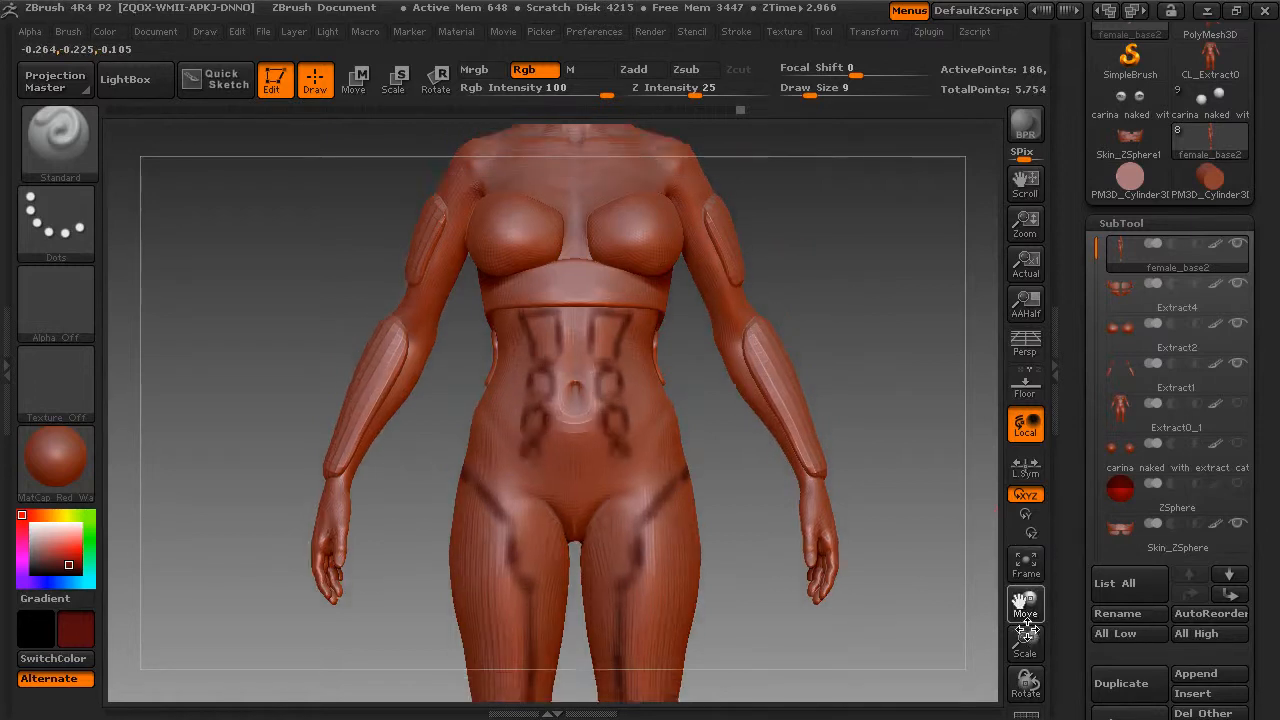
Step: Paint mirrored rectangular panel outlines on the upper chest and a guide line along the collarbones
left_click_drag(1025, 610, 1014, 423)
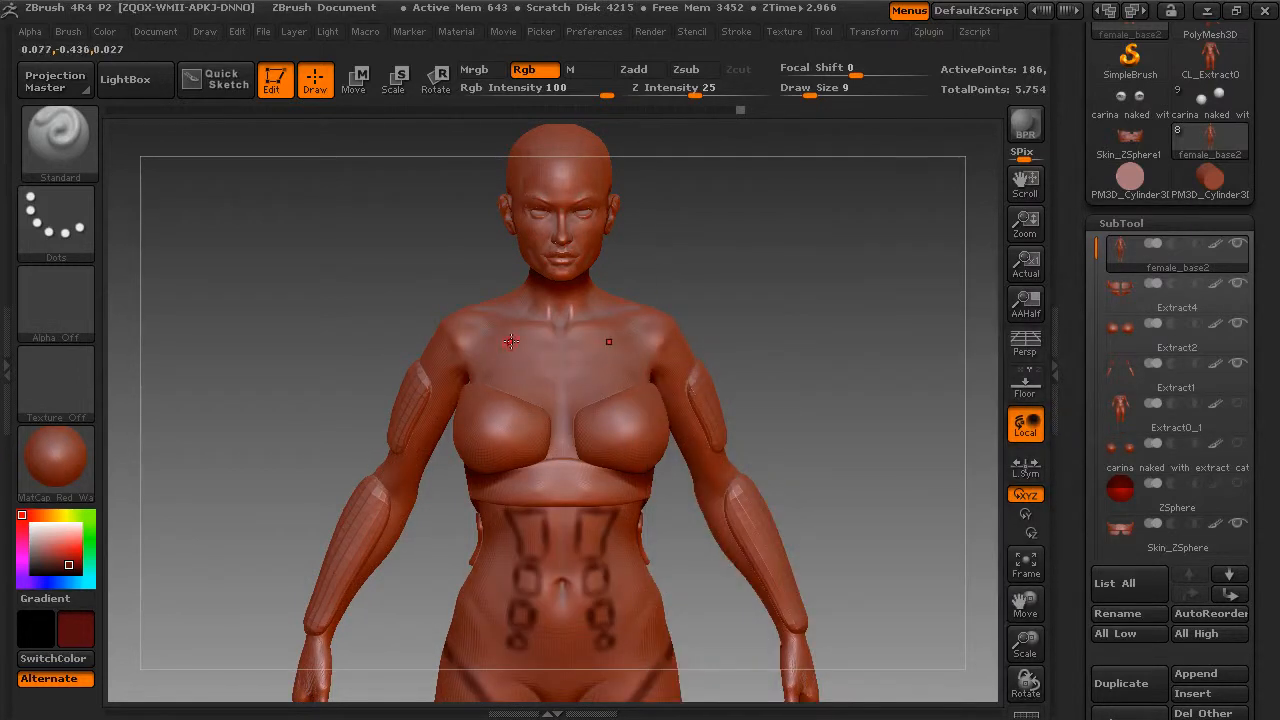
left_click_drag(497, 372, 513, 331)
left_click_drag(523, 388, 538, 347)
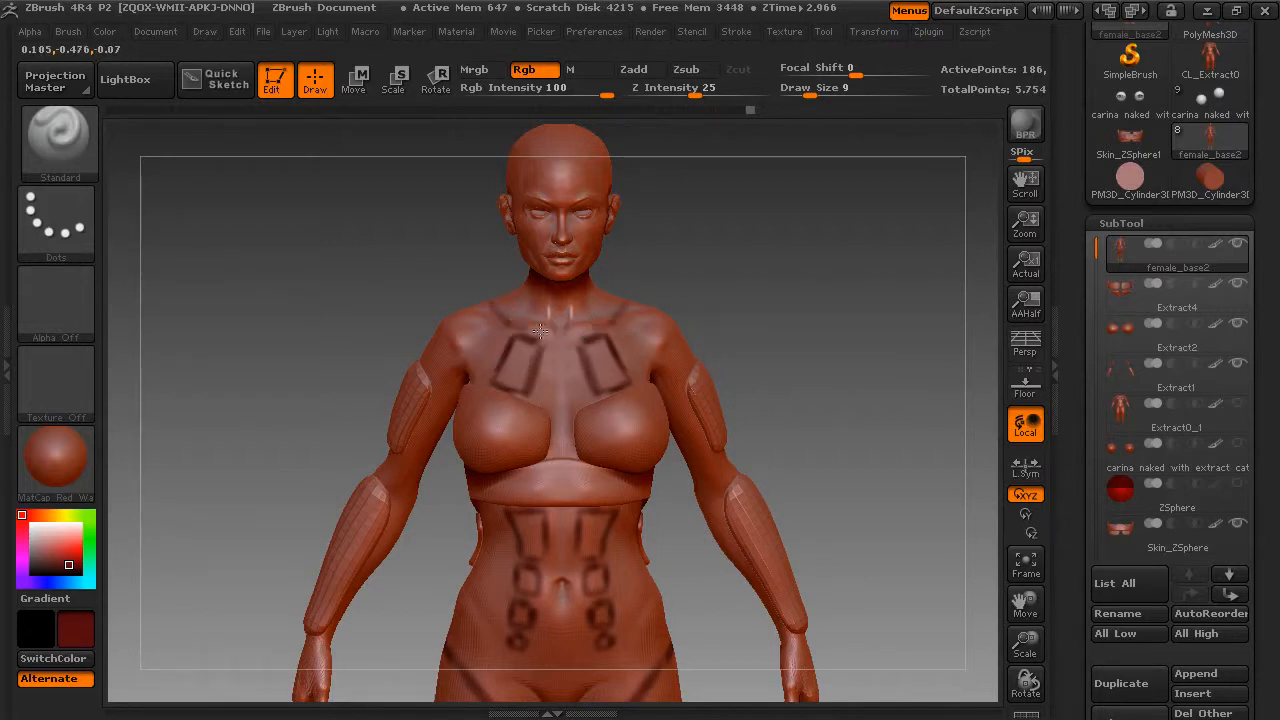
Step: Continue the neckline across the upper back and paint guide lines around the shoulders and tops of the upper arms
left_click_drag(694, 277, 468, 366)
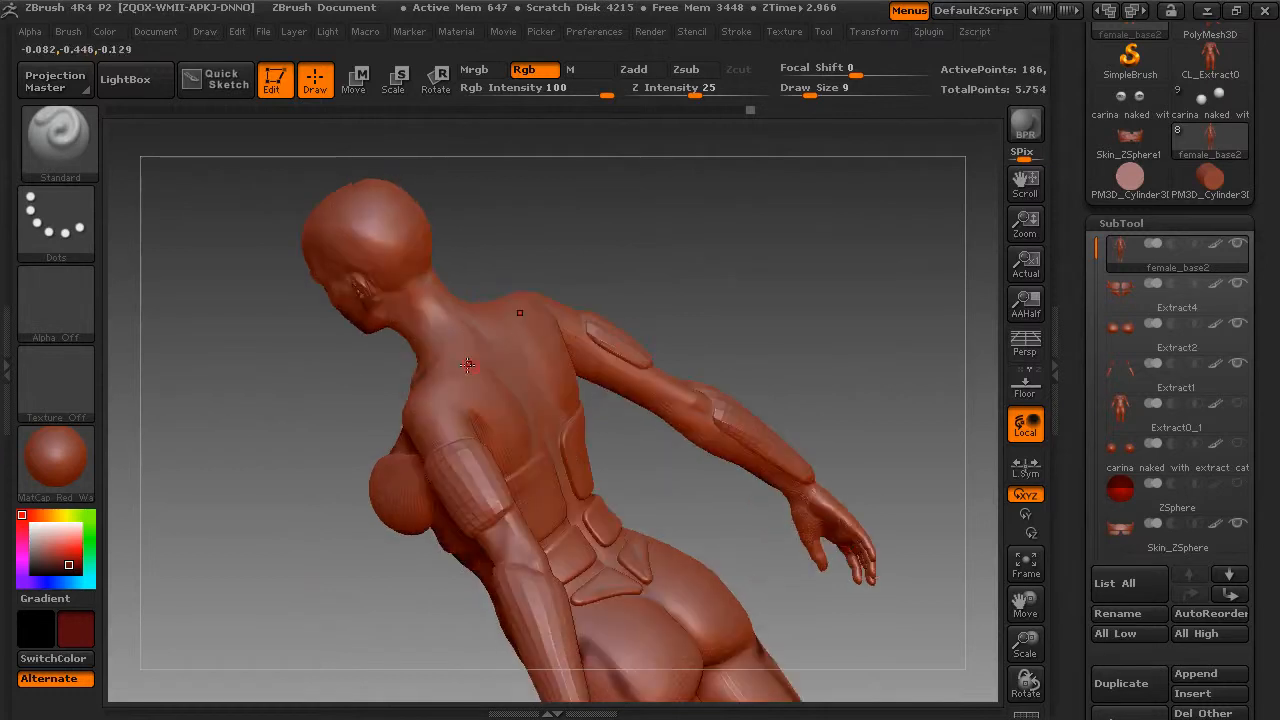
left_click_drag(517, 266, 614, 311)
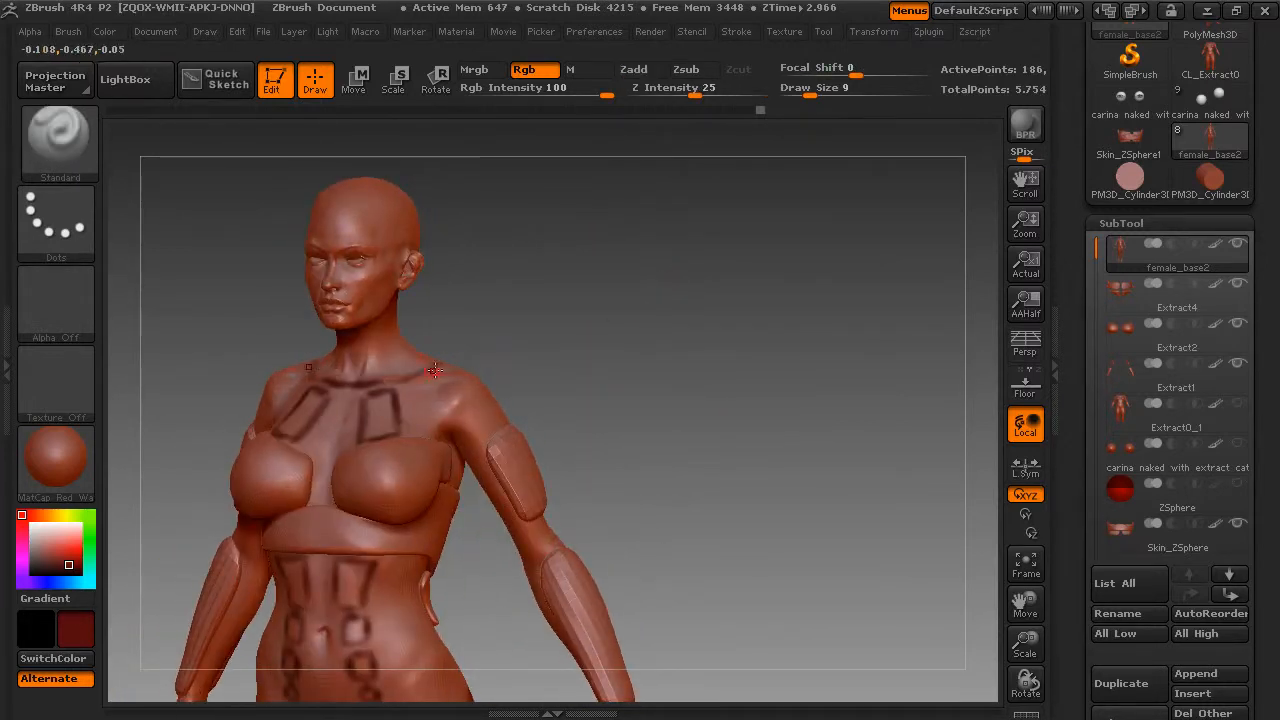
left_click_drag(462, 443, 484, 437)
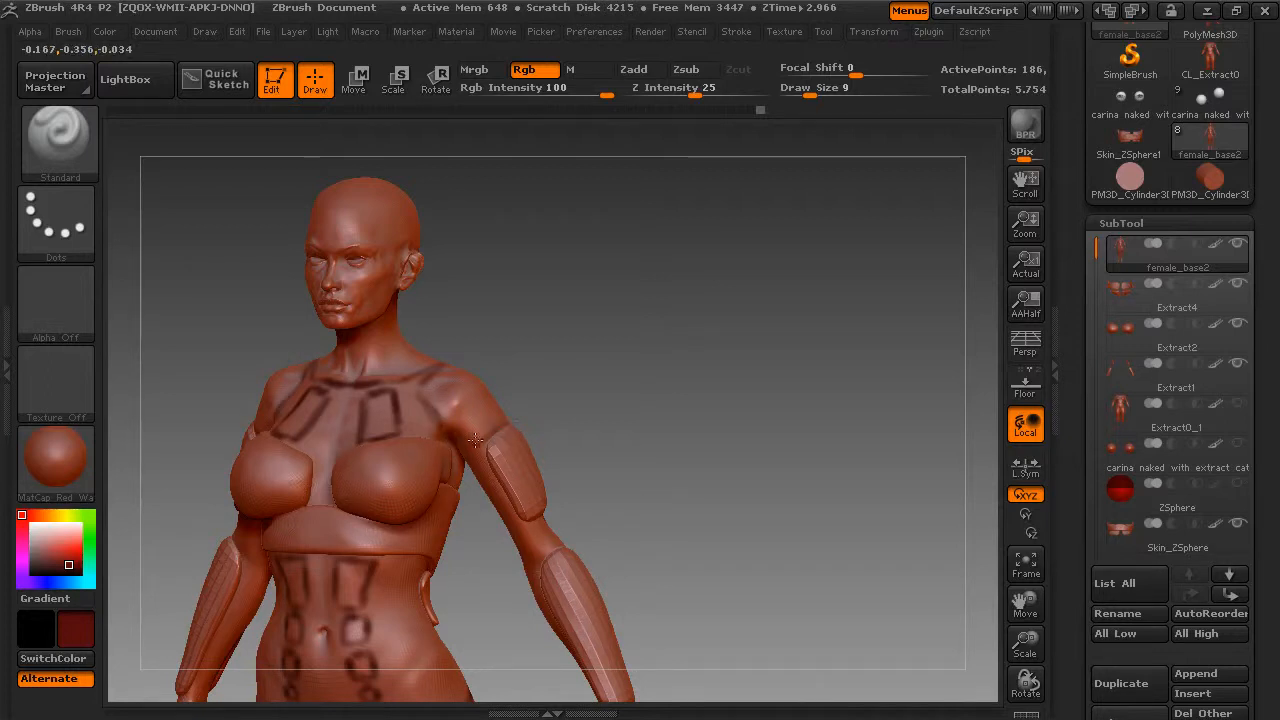
mouse_move(598, 362)
left_mouse_down()
mouse_move(508, 322)
mouse_move(523, 386)
mouse_move(480, 428)
left_mouse_up()
left_click_drag(709, 300, 618, 335)
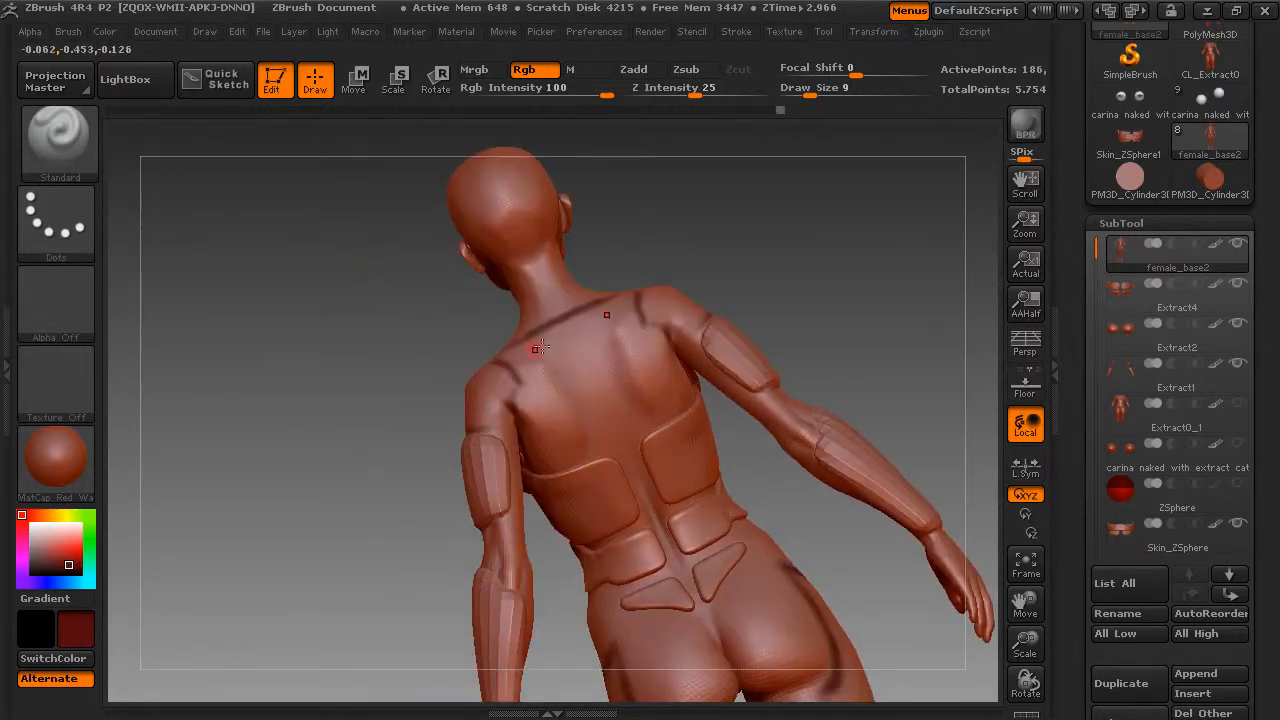
mouse_move(532, 378)
left_mouse_down()
mouse_move(584, 367)
mouse_move(588, 420)
mouse_move(560, 466)
mouse_move(525, 400)
left_mouse_up()
mouse_move(600, 379)
left_mouse_down()
mouse_move(591, 388)
mouse_move(613, 419)
mouse_move(664, 363)
left_mouse_up()
Step: Paint mirrored guide lines on the head across the forehead, temples, ears, jaw and chin
left_click_drag(745, 288, 821, 234)
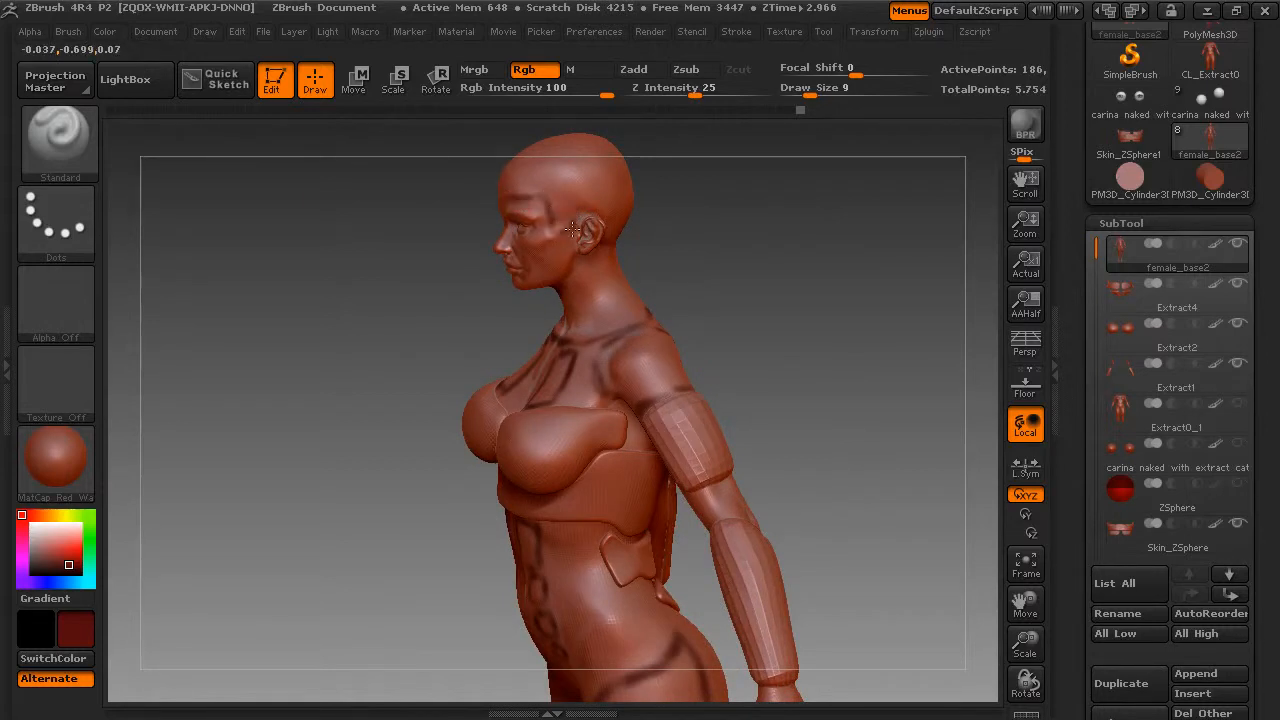
left_click_drag(680, 226, 551, 236)
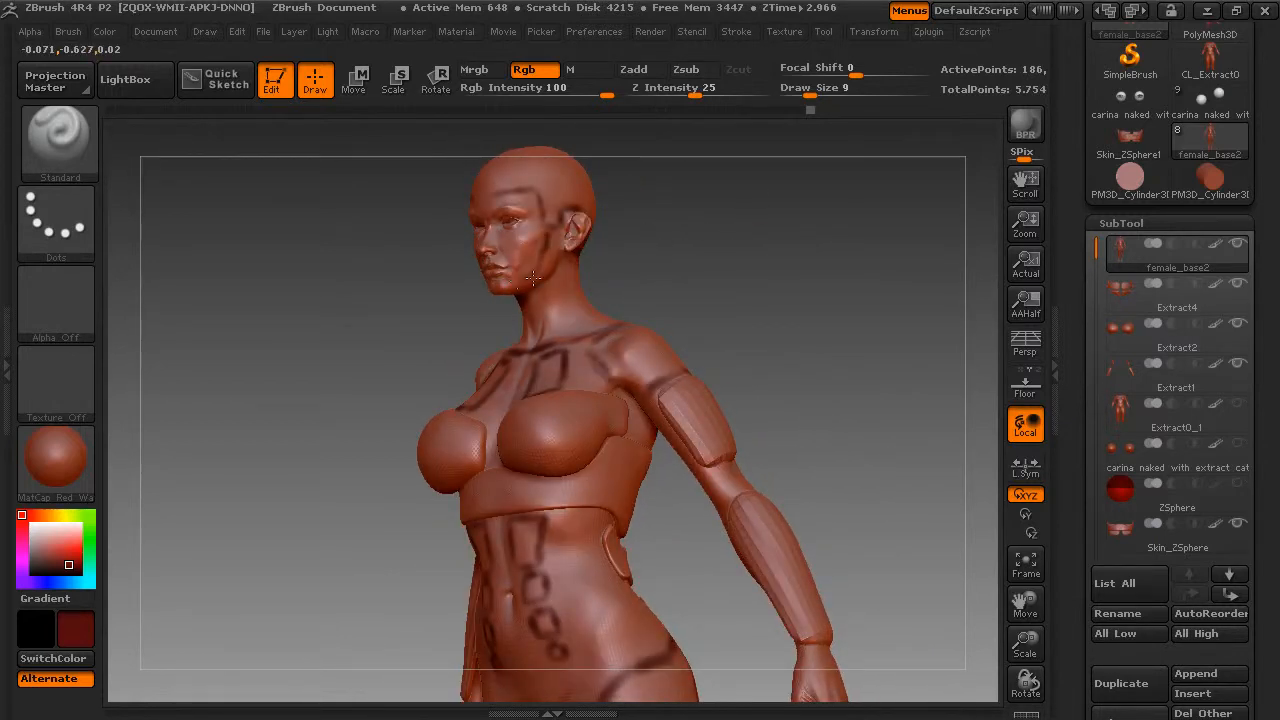
left_click_drag(494, 286, 508, 286)
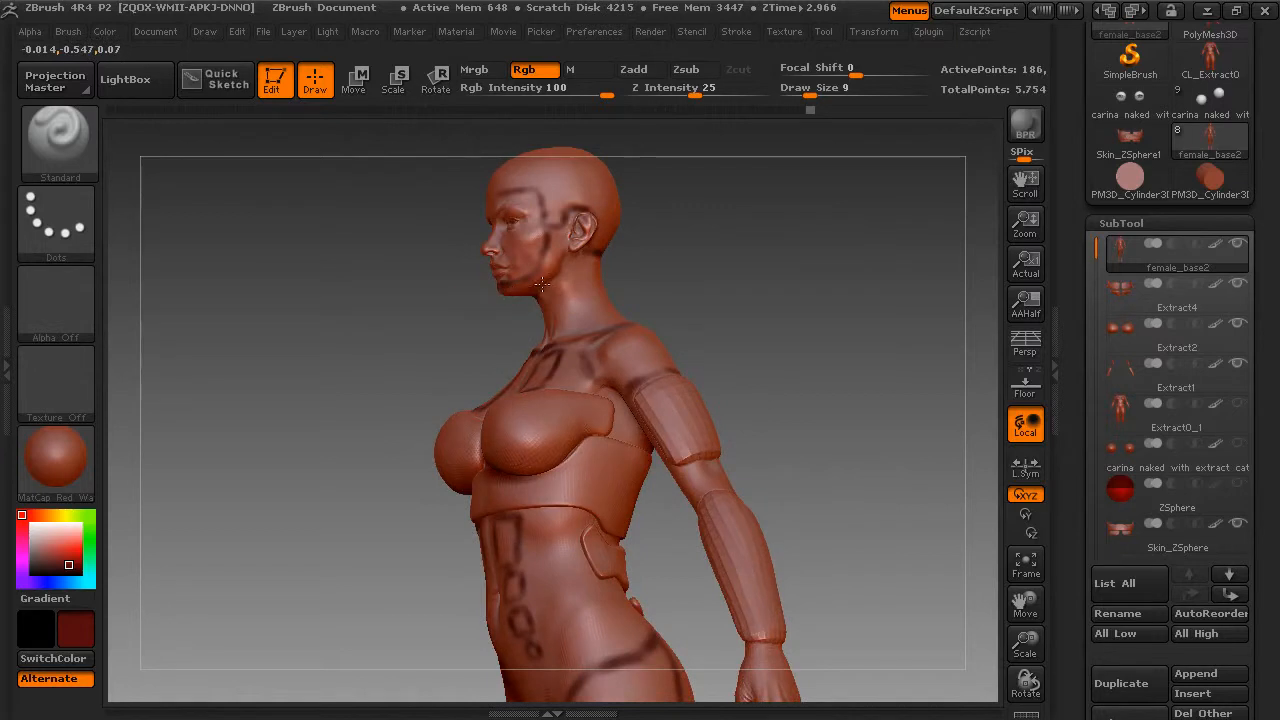
left_click_drag(566, 254, 799, 315)
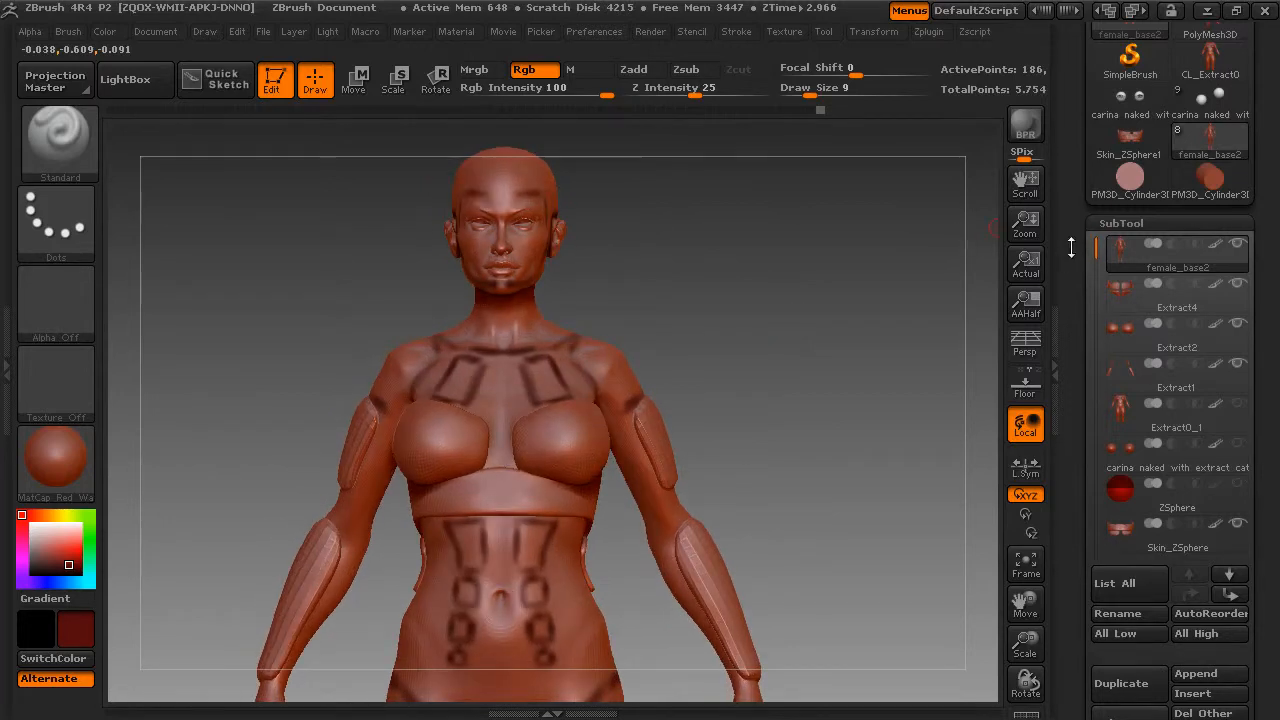
Step: Append a PM3D_Cylinder3D mesh to the figure as a new subtool
scroll(1127, 240, "up", 5)
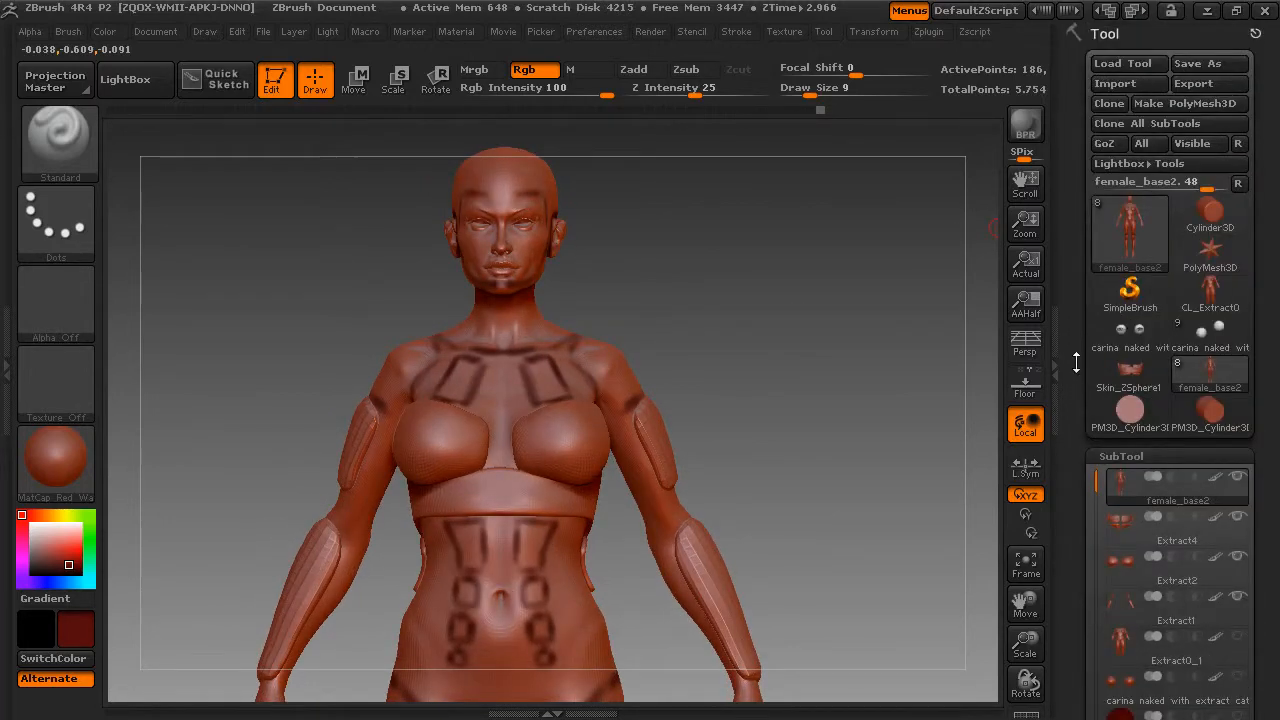
left_click(1112, 245)
mouse_move(971, 247)
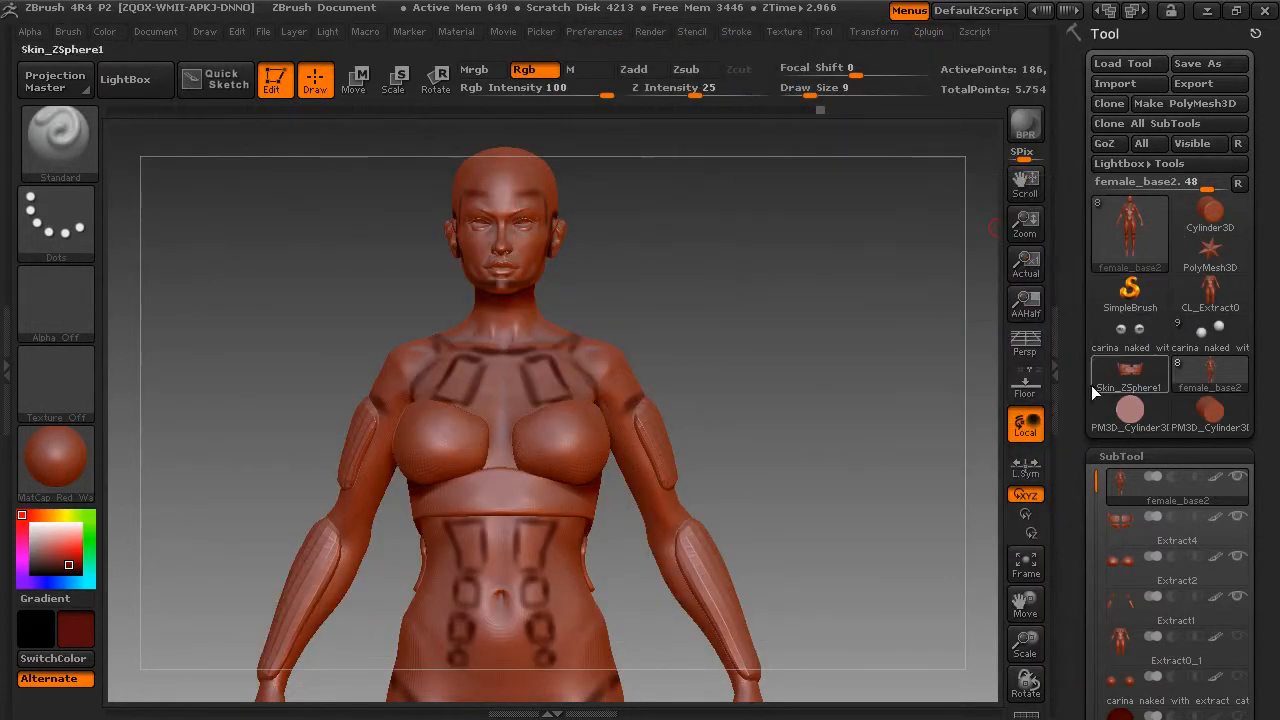
scroll(1070, 369, "down", 5)
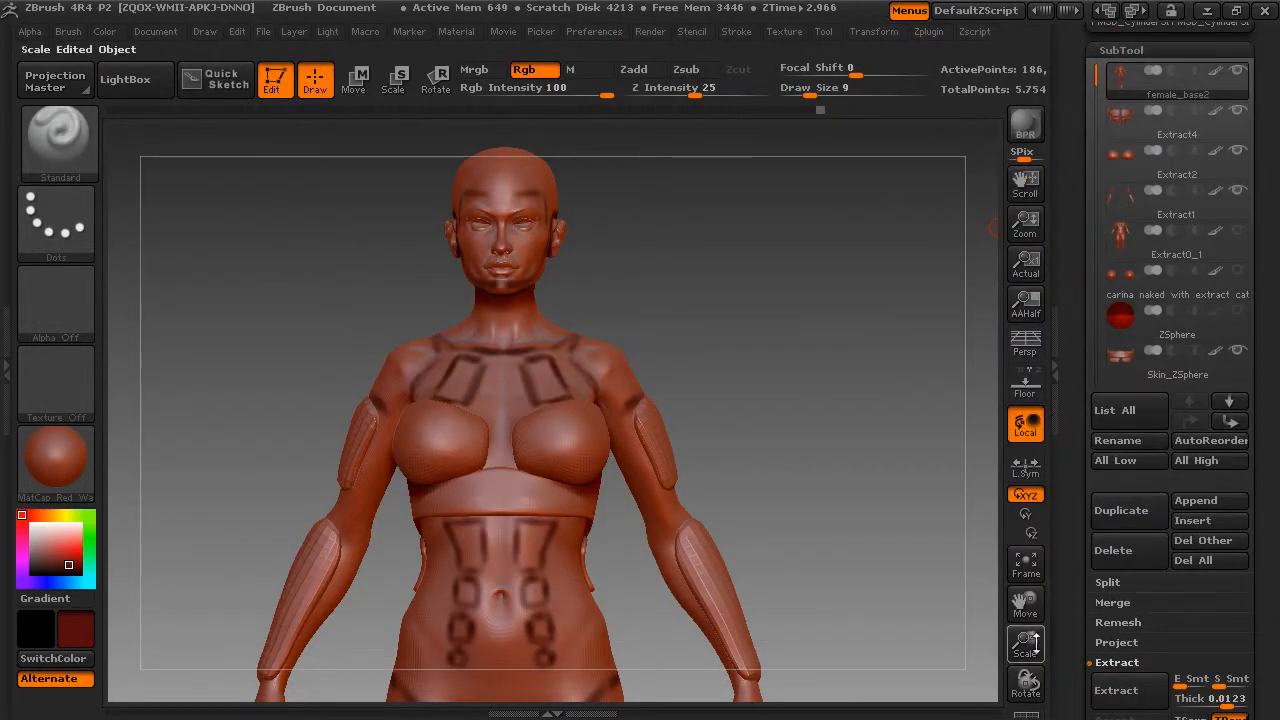
left_click_drag(1025, 645, 1028, 597)
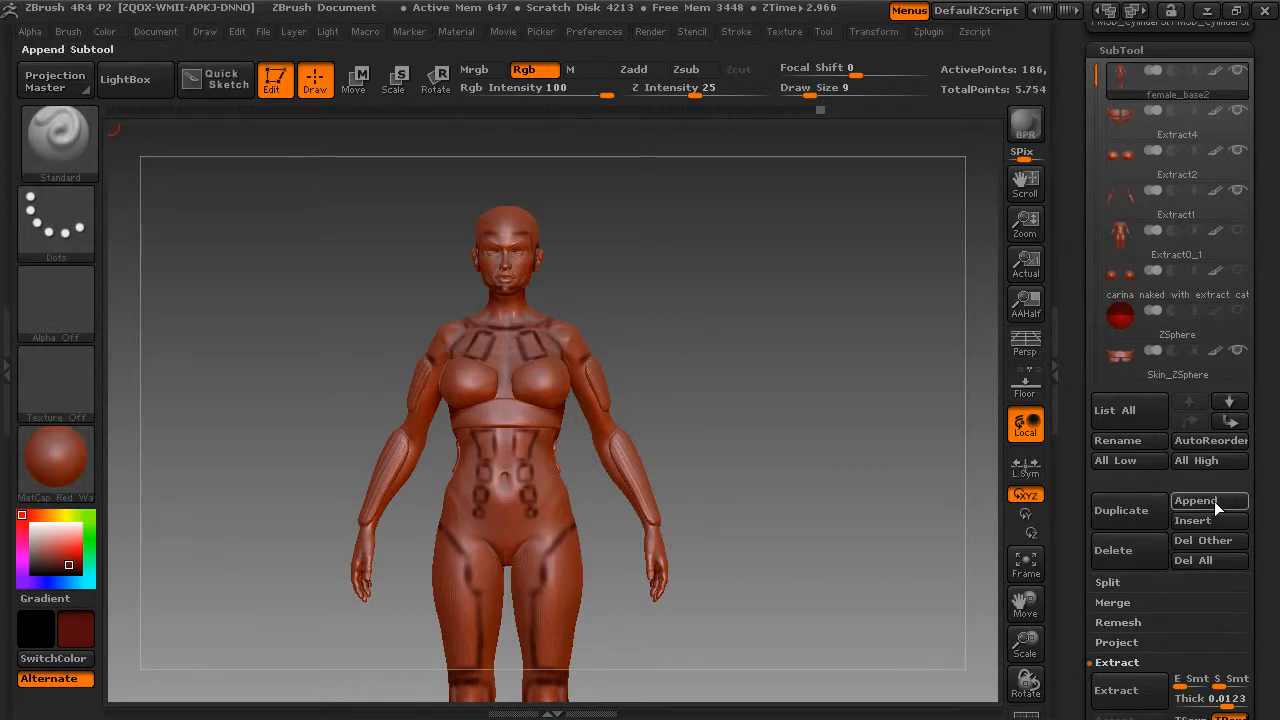
left_click(1213, 501)
left_click(550, 471)
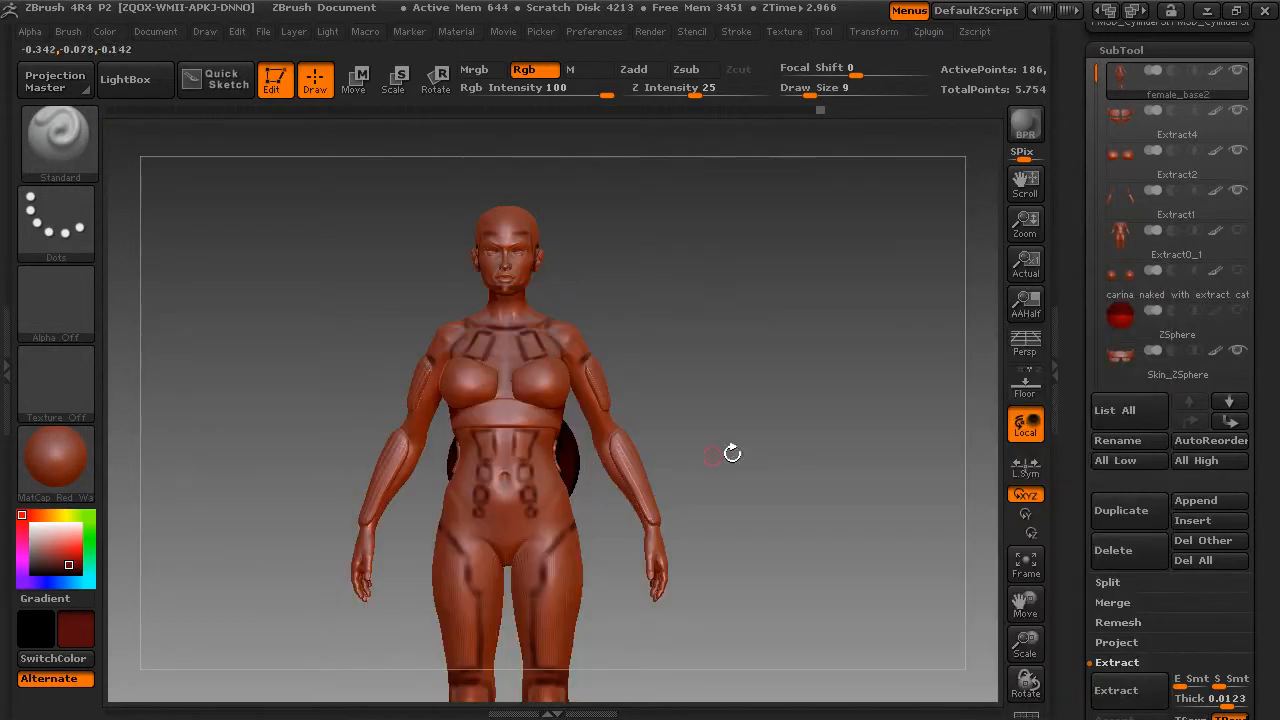
Step: Set the main color to white and make the appended cylinder the active subtool, viewed from the side
left_click(31, 524)
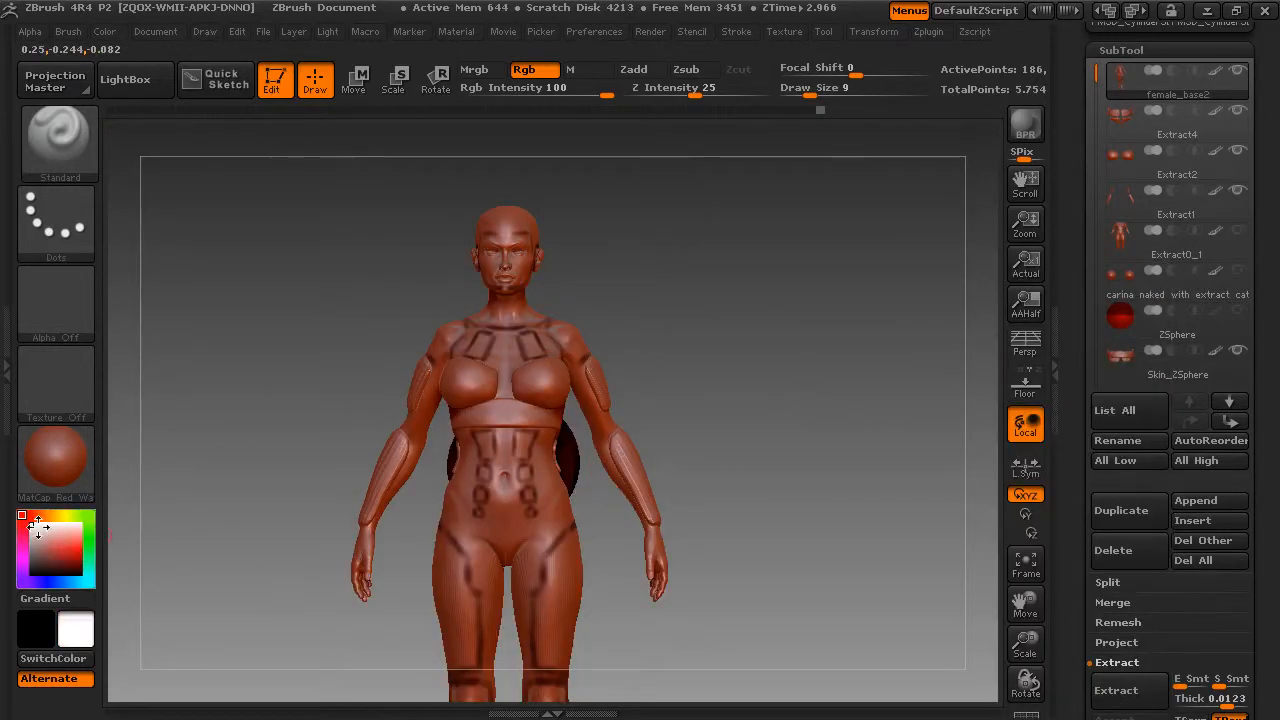
mouse_move(866, 361)
left_mouse_down()
mouse_move(827, 363)
mouse_move(1022, 368)
left_mouse_up()
left_click_drag(1097, 84, 1098, 212)
left_click(1120, 239)
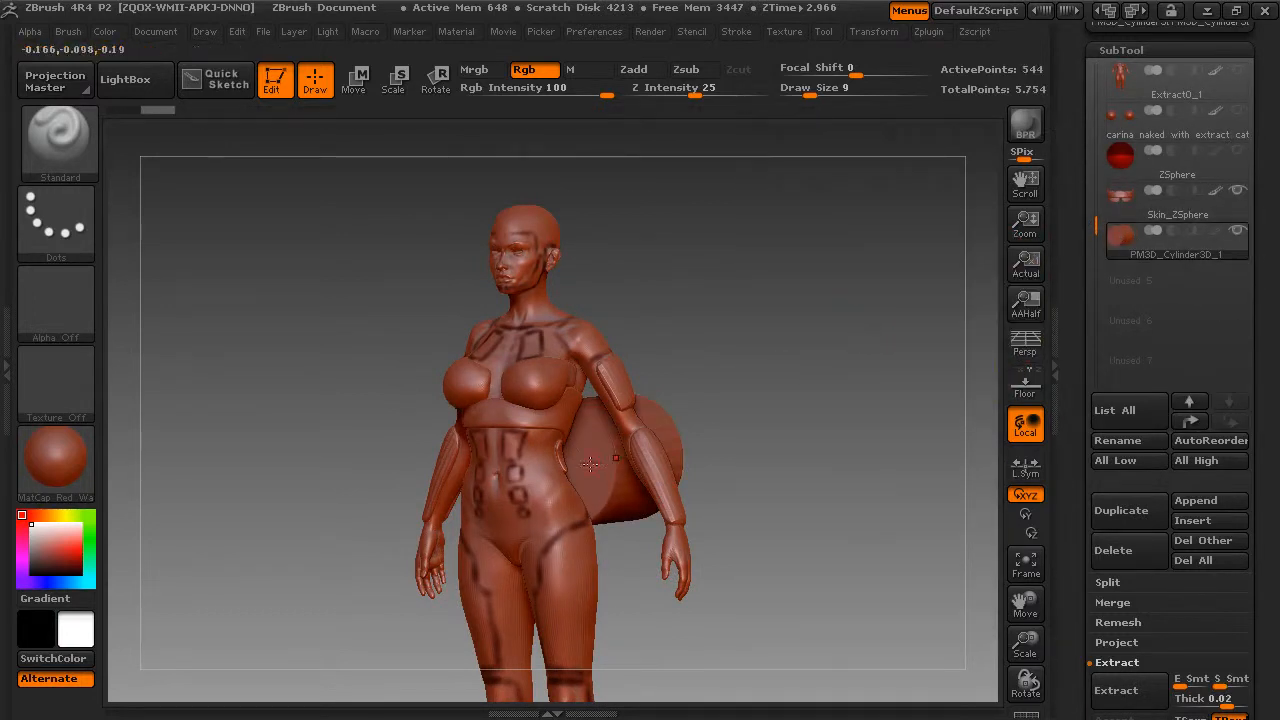
left_click_drag(872, 430, 889, 360)
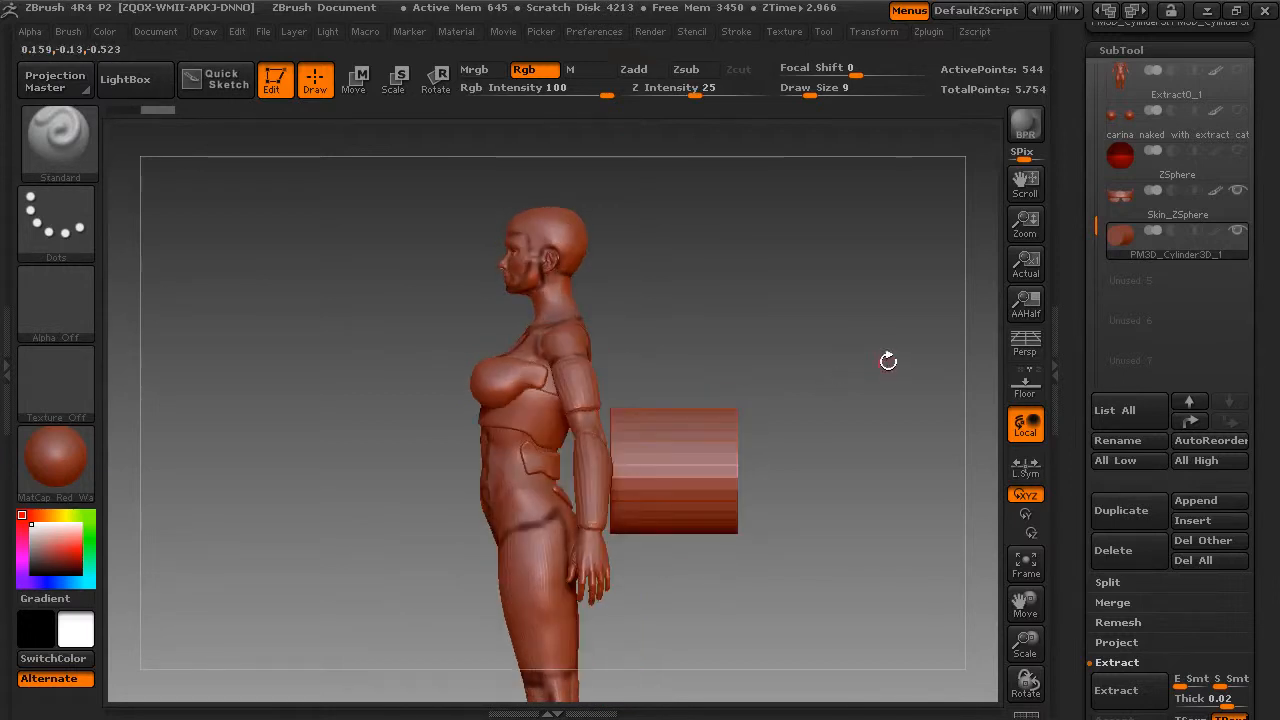
Step: Move the cylinder up behind the neck and rotate it nearly upright with a slight tilt
left_click(354, 78)
left_click_drag(885, 447, 849, 321)
left_click(445, 88)
mouse_move(643, 343)
left_mouse_down()
mouse_move(843, 334)
mouse_move(763, 196)
mouse_move(588, 179)
left_mouse_up()
Step: Scale the cylinder down and move it around the neck as a collar, then return to draw mode
left_click(393, 80)
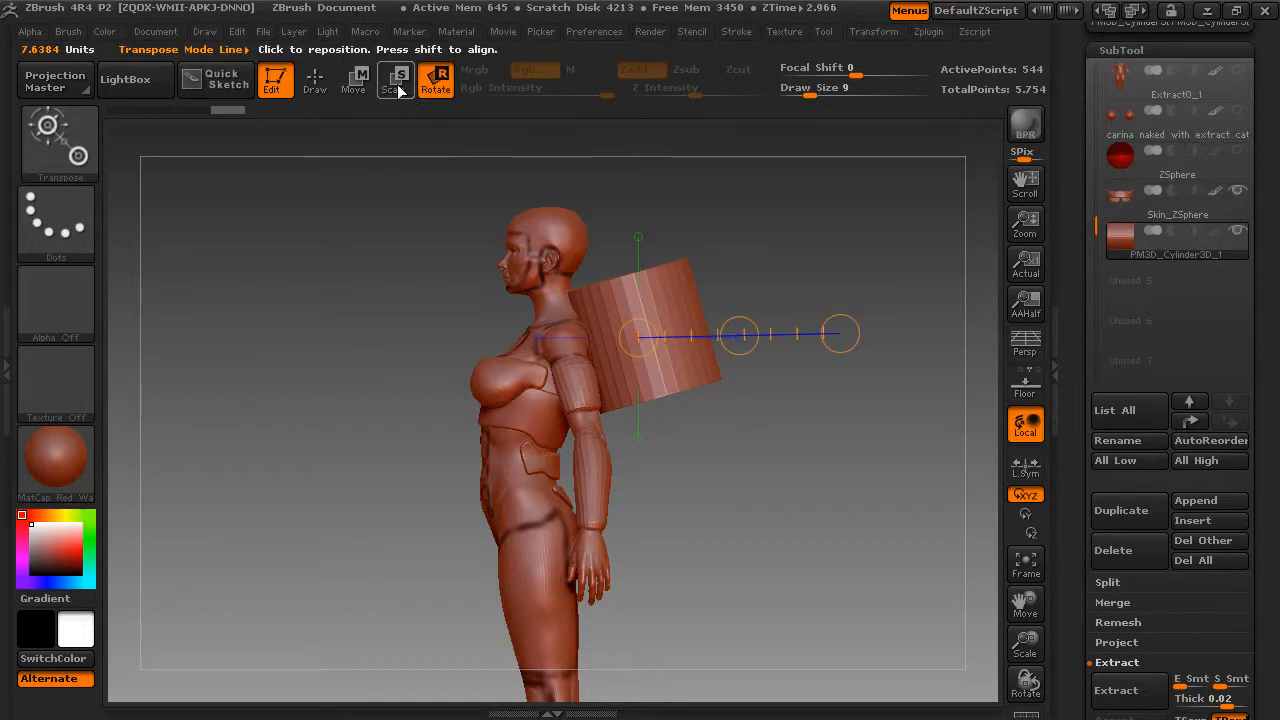
left_click_drag(840, 333, 647, 334)
left_click(353, 80)
mouse_move(701, 265)
left_mouse_down()
mouse_move(793, 263)
mouse_move(722, 268)
mouse_move(766, 268)
mouse_move(764, 290)
left_mouse_up()
left_click(315, 80)
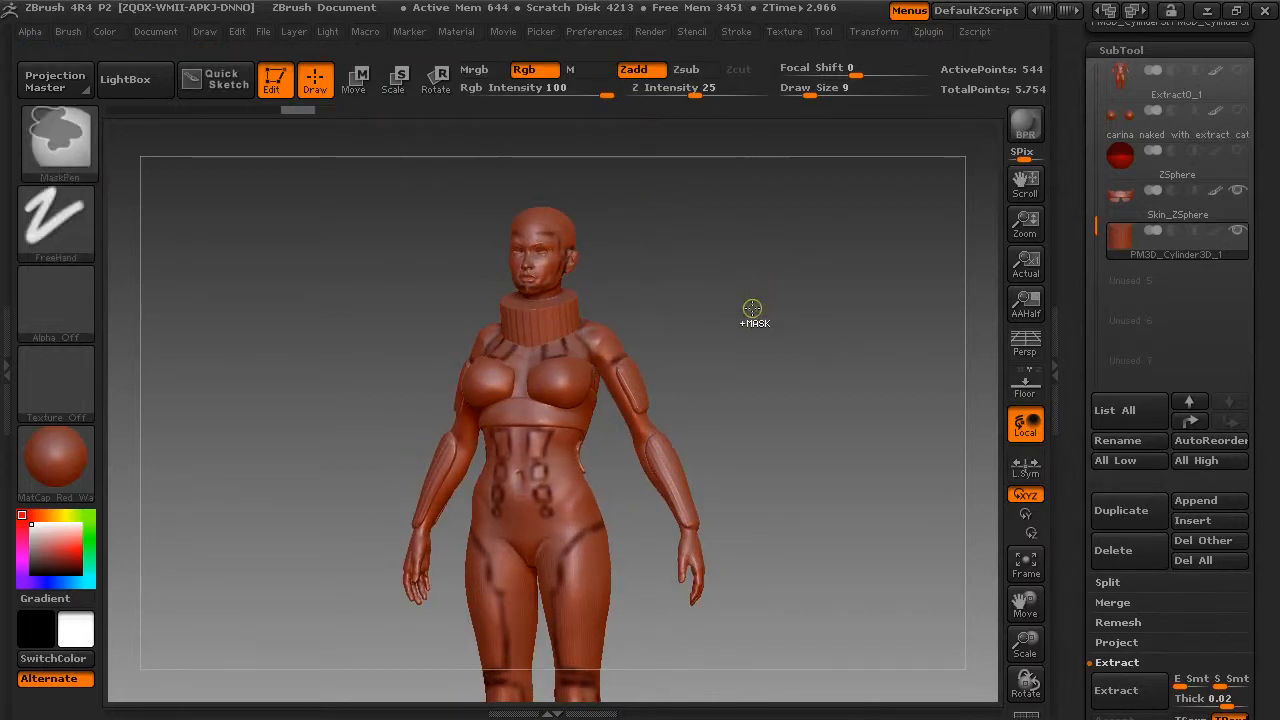
Step: Subdivide the collar cylinder around the neck once to smooth it
key("ctrl+d")
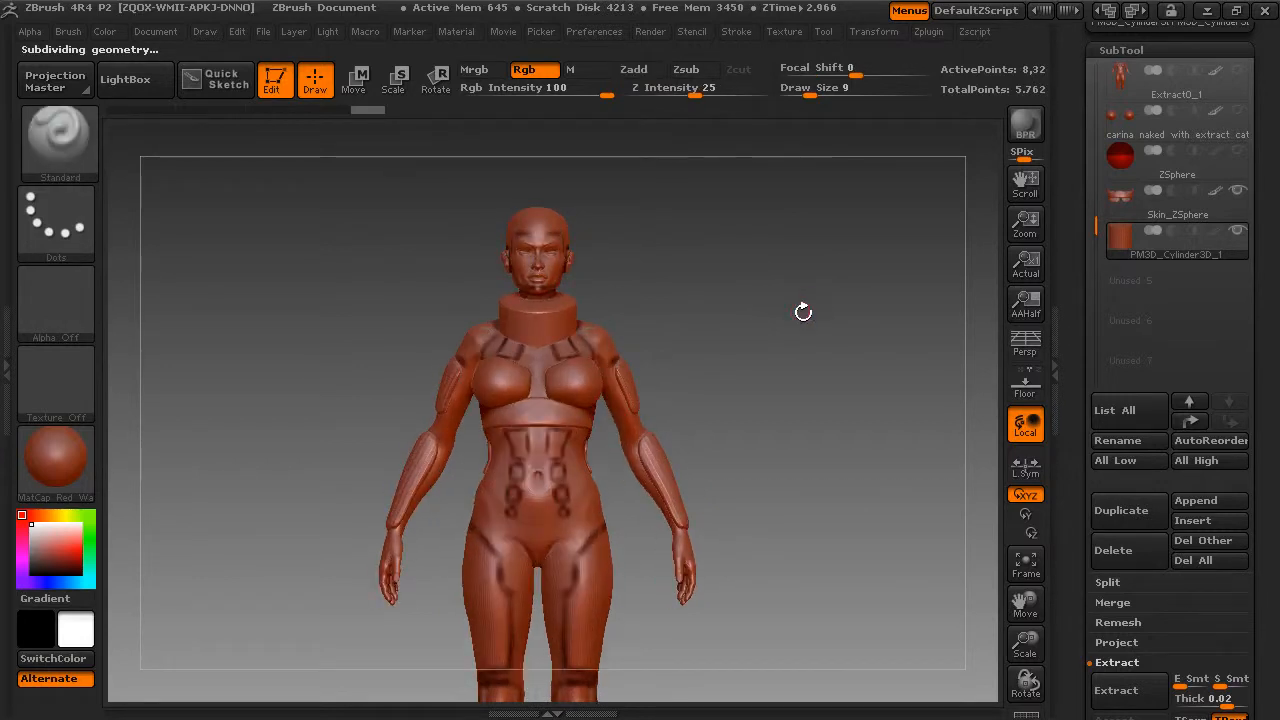
mouse_move(803, 309)
left_mouse_down()
mouse_move(726, 314)
mouse_move(746, 333)
left_mouse_up()
left_click(357, 82)
left_click_drag(766, 216, 841, 227)
left_click(1132, 166)
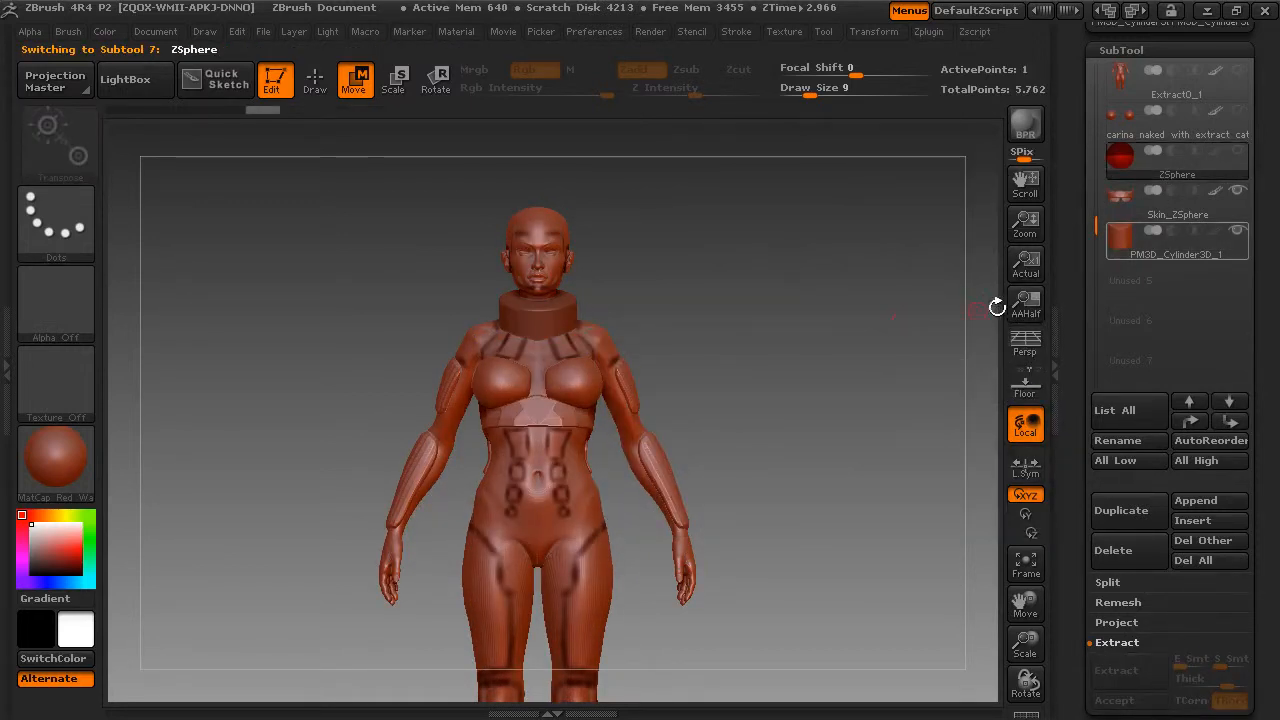
mouse_move(869, 286)
left_mouse_down()
mouse_move(785, 295)
mouse_move(869, 304)
left_mouse_up()
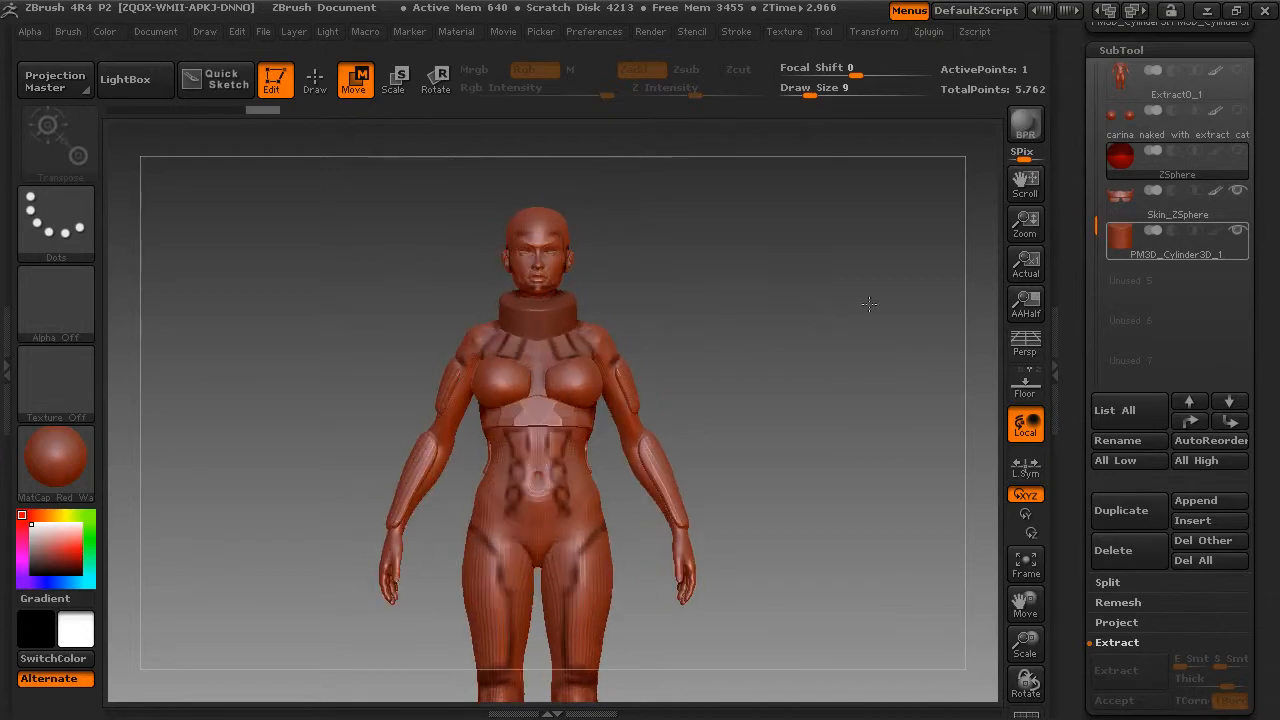
left_click_drag(1077, 372, 1077, 134)
left_click(1137, 396)
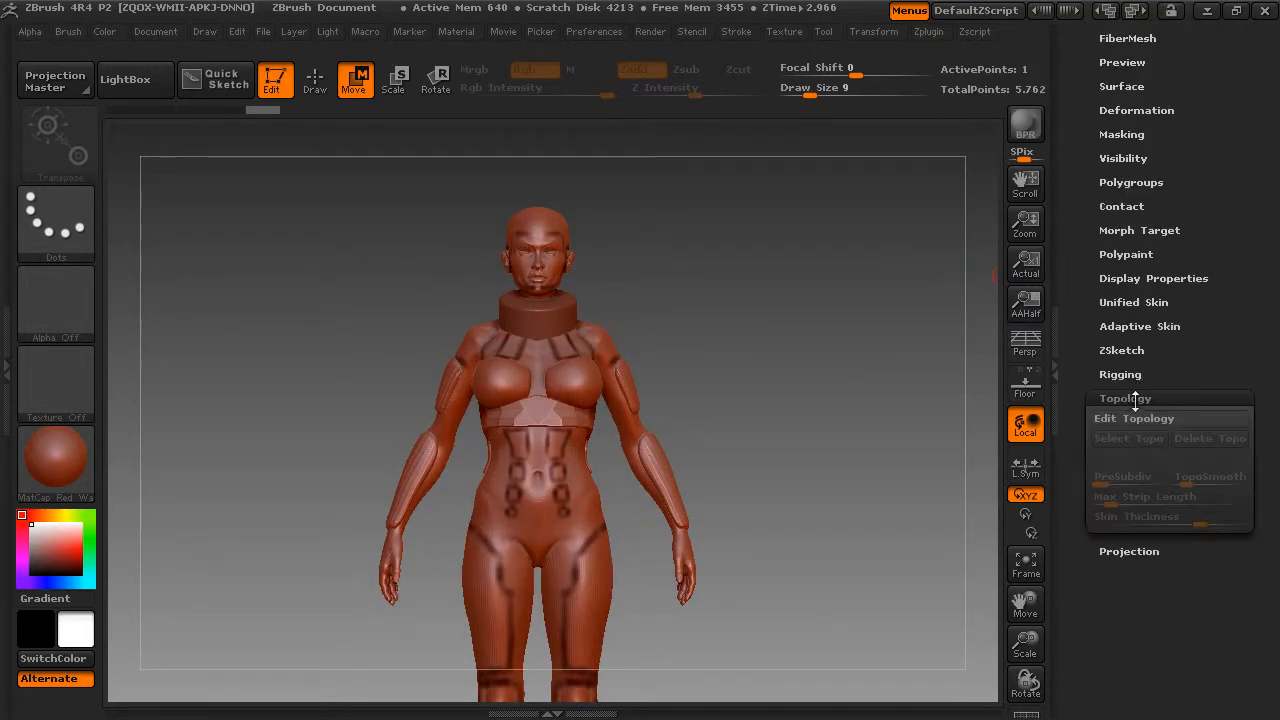
left_click(1132, 418)
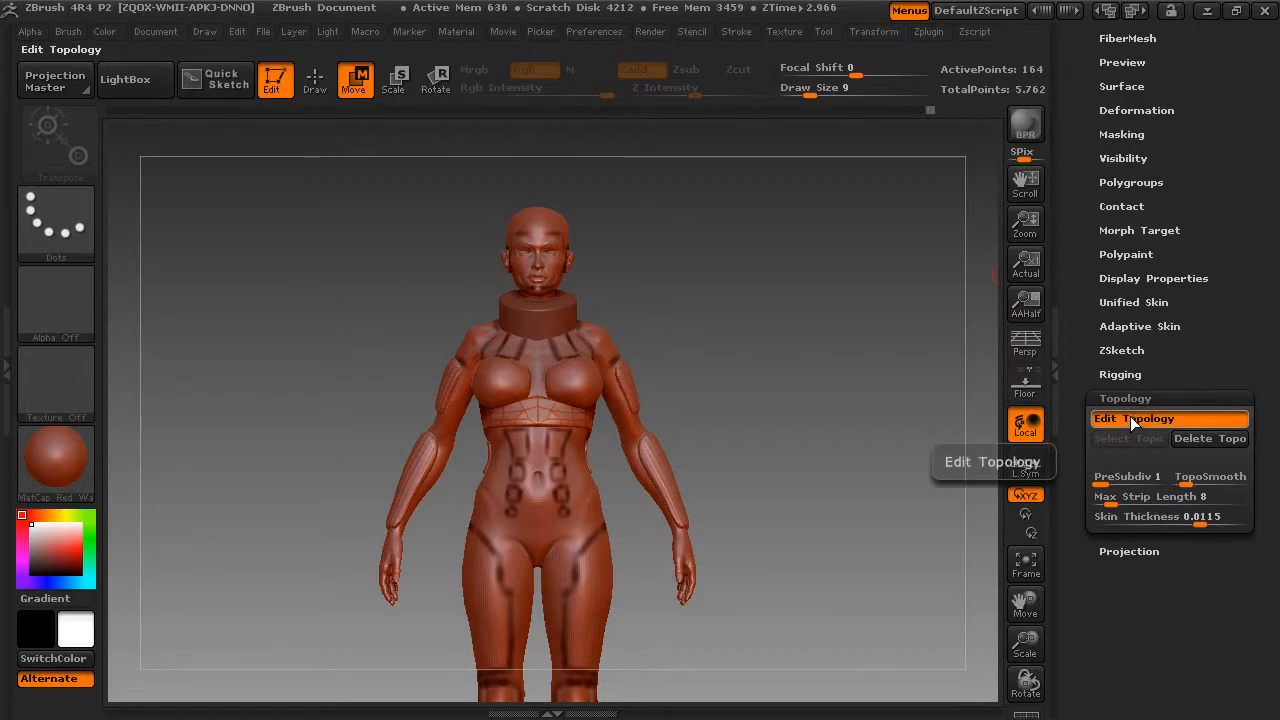
left_click_drag(901, 365, 998, 368)
left_click(1120, 418)
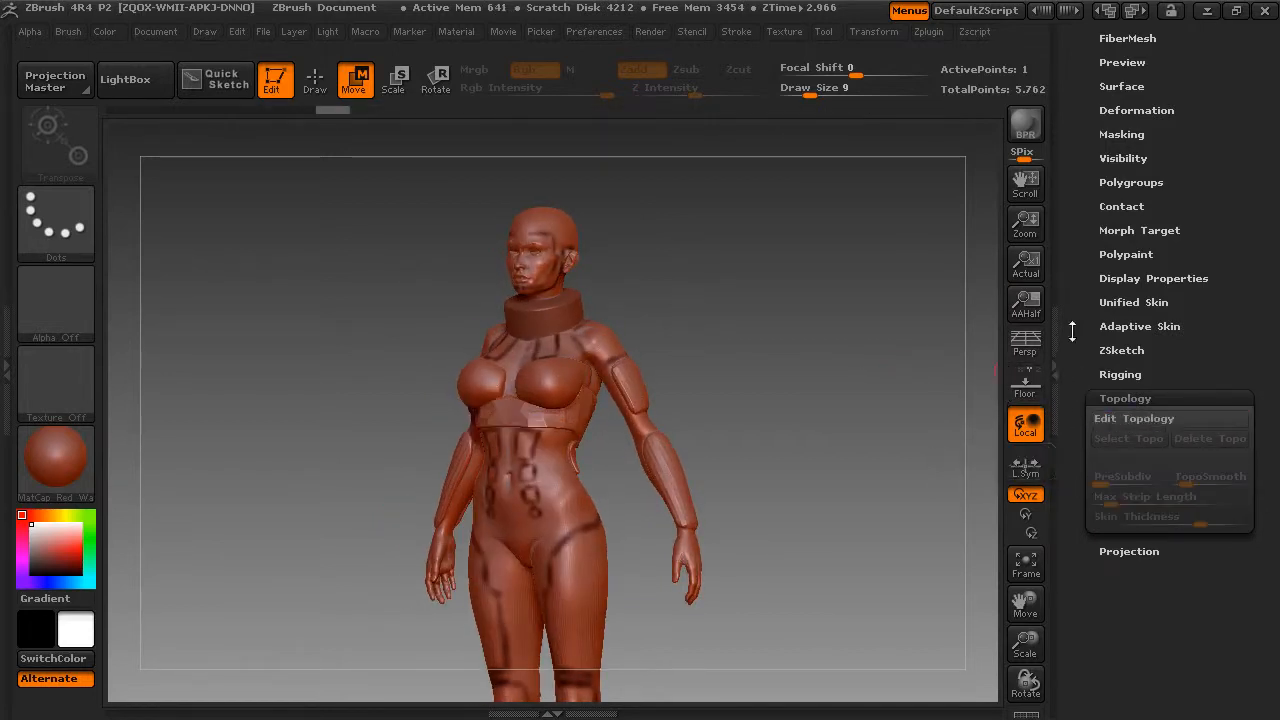
Step: Delete the old ZSphere subtool from the figure
scroll(1116, 460, "up", 10)
scroll(1078, 230, "up", 5)
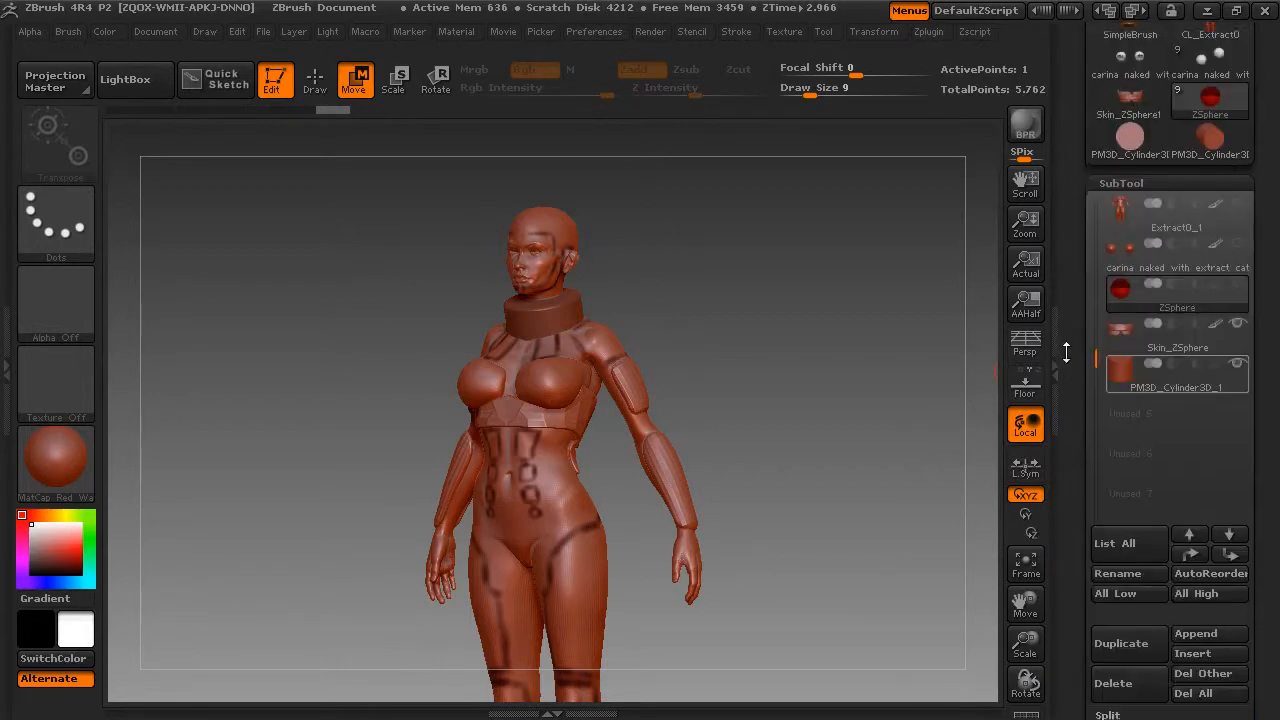
left_click(1135, 288)
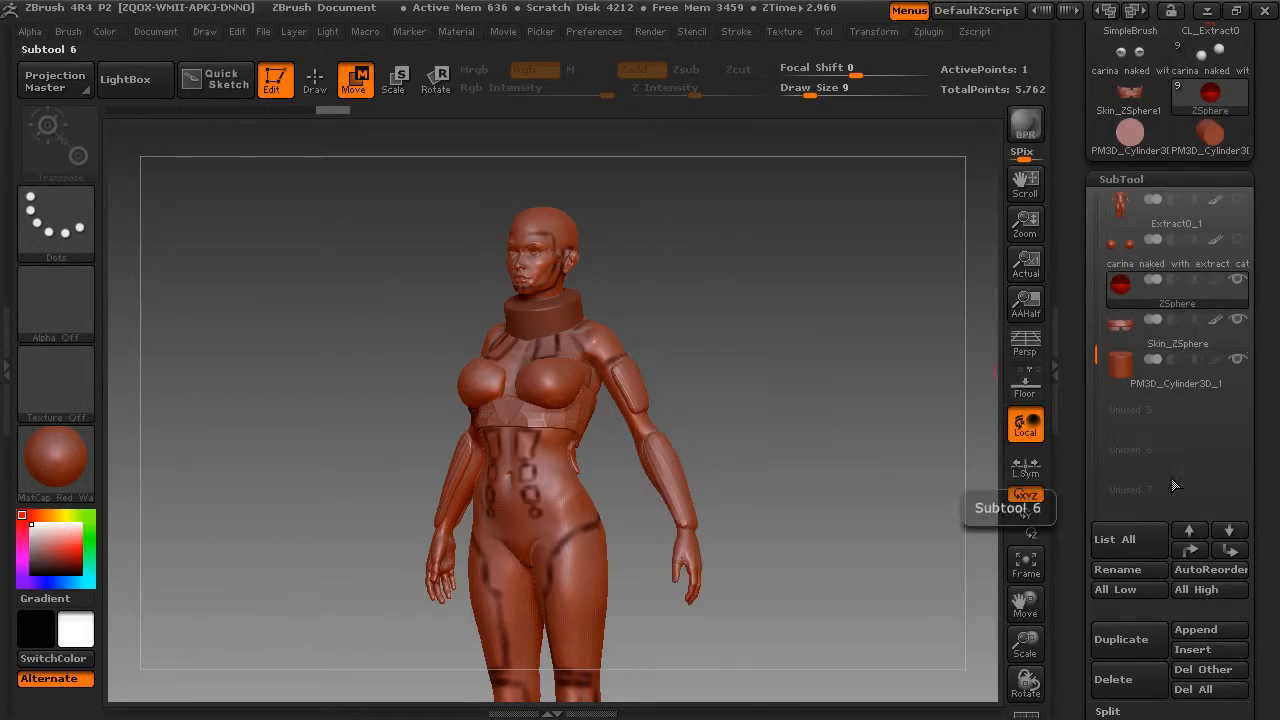
left_click(1115, 681)
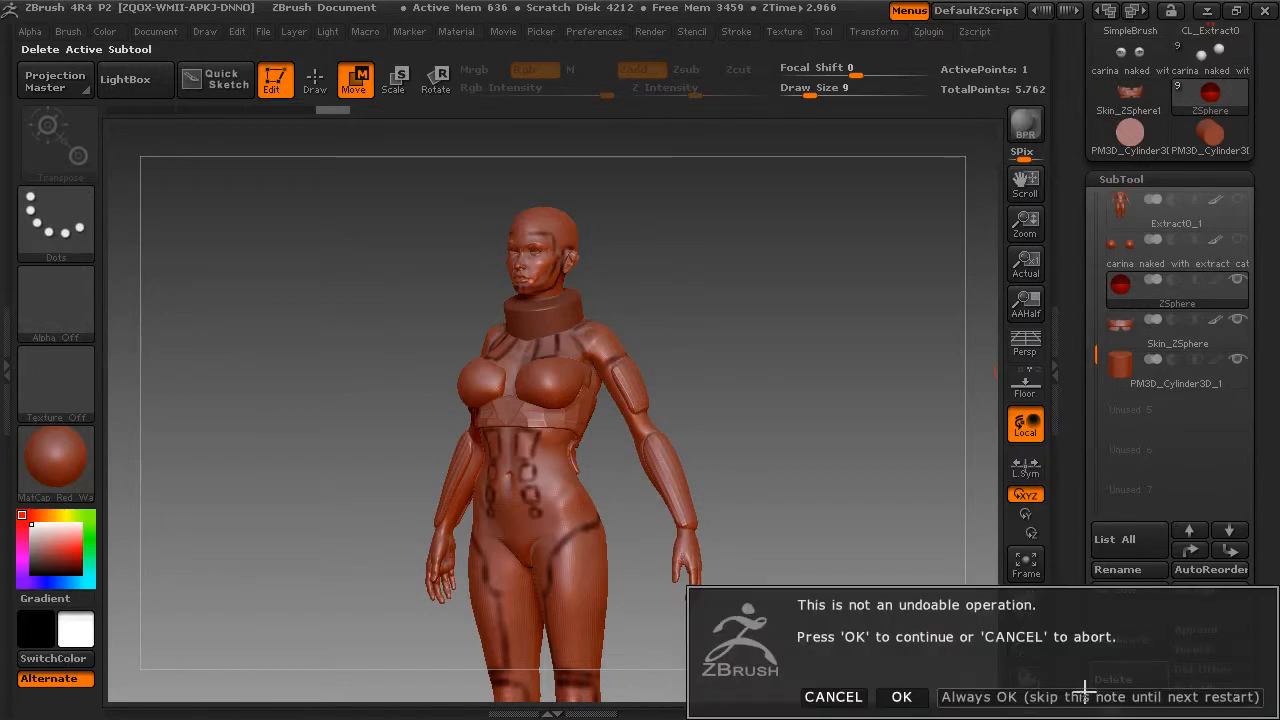
left_click(900, 694)
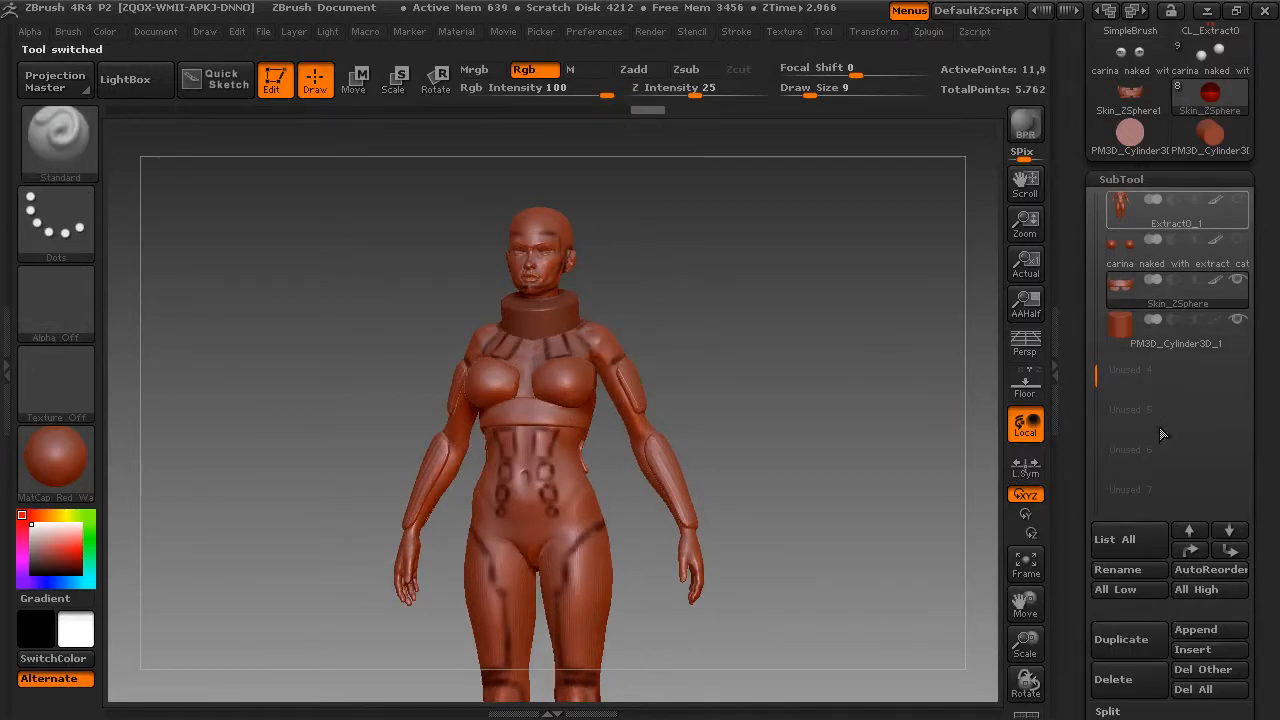
Step: Append a fresh ZSphere as a subtool, make it active, and scale it down inside the torso
left_click(1206, 629)
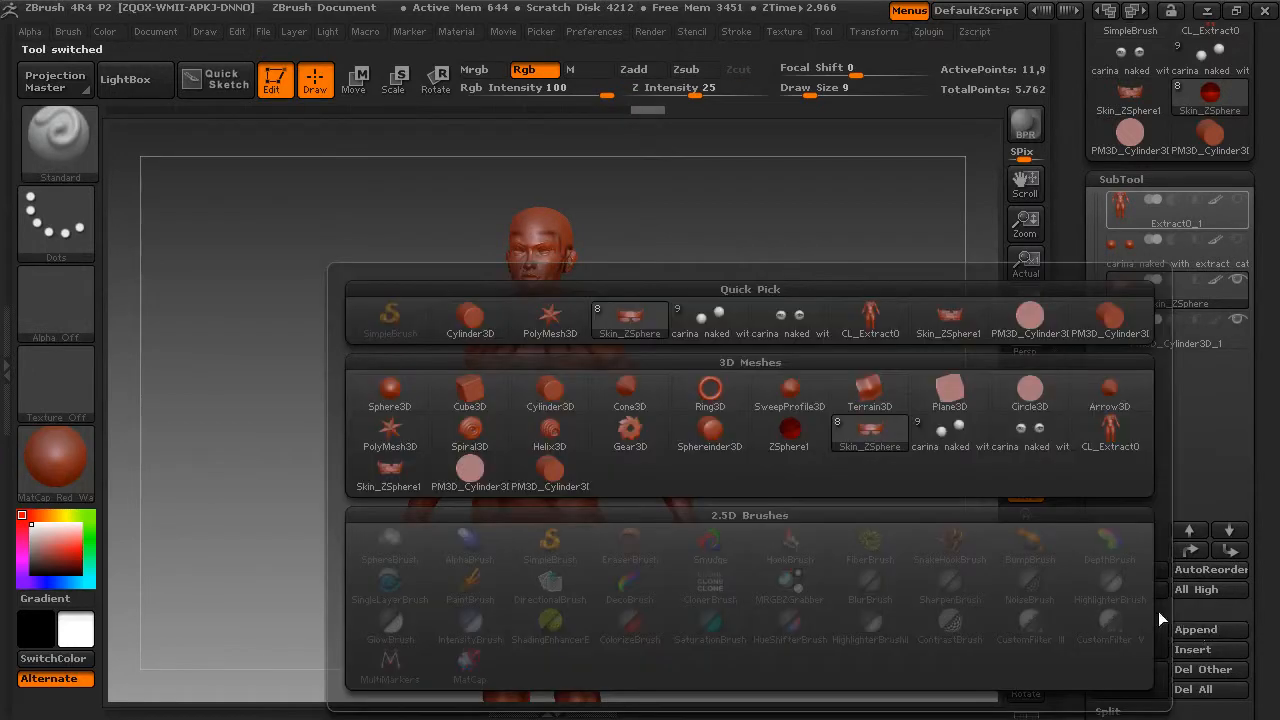
left_click(786, 434)
left_click(1117, 366)
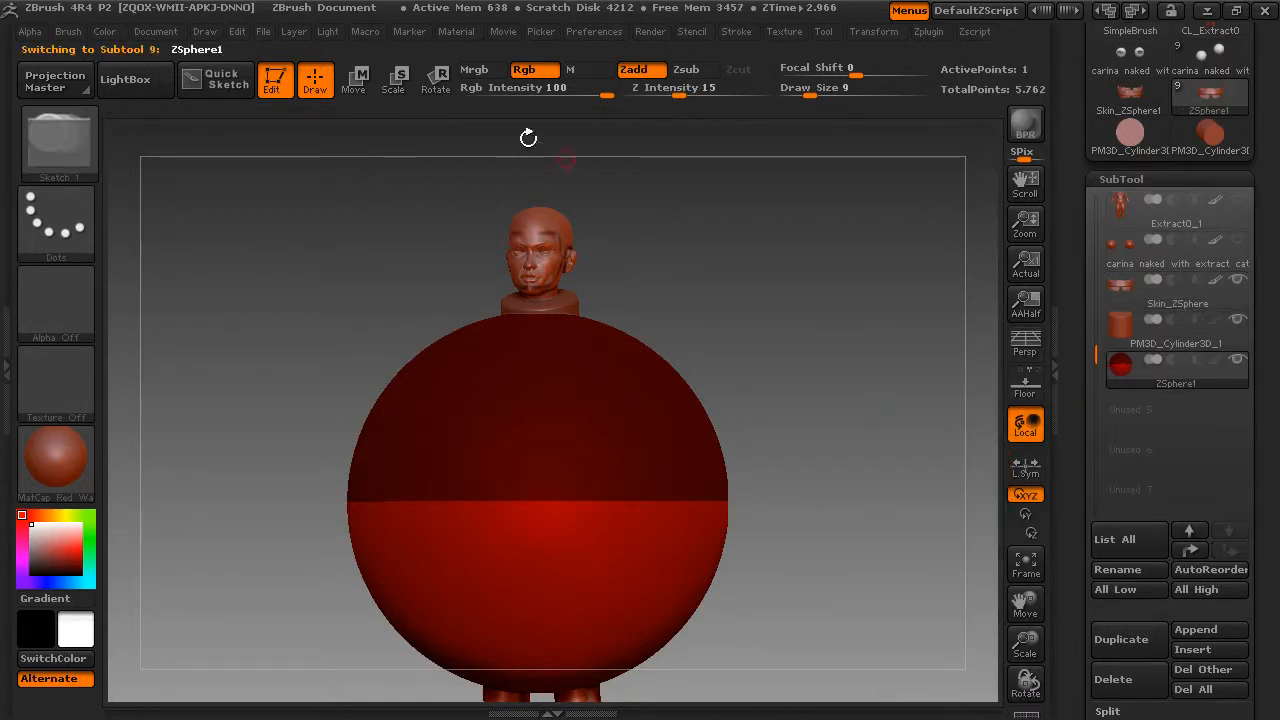
left_click(399, 84)
mouse_move(538, 502)
left_mouse_down()
mouse_move(570, 400)
mouse_move(545, 500)
left_mouse_up()
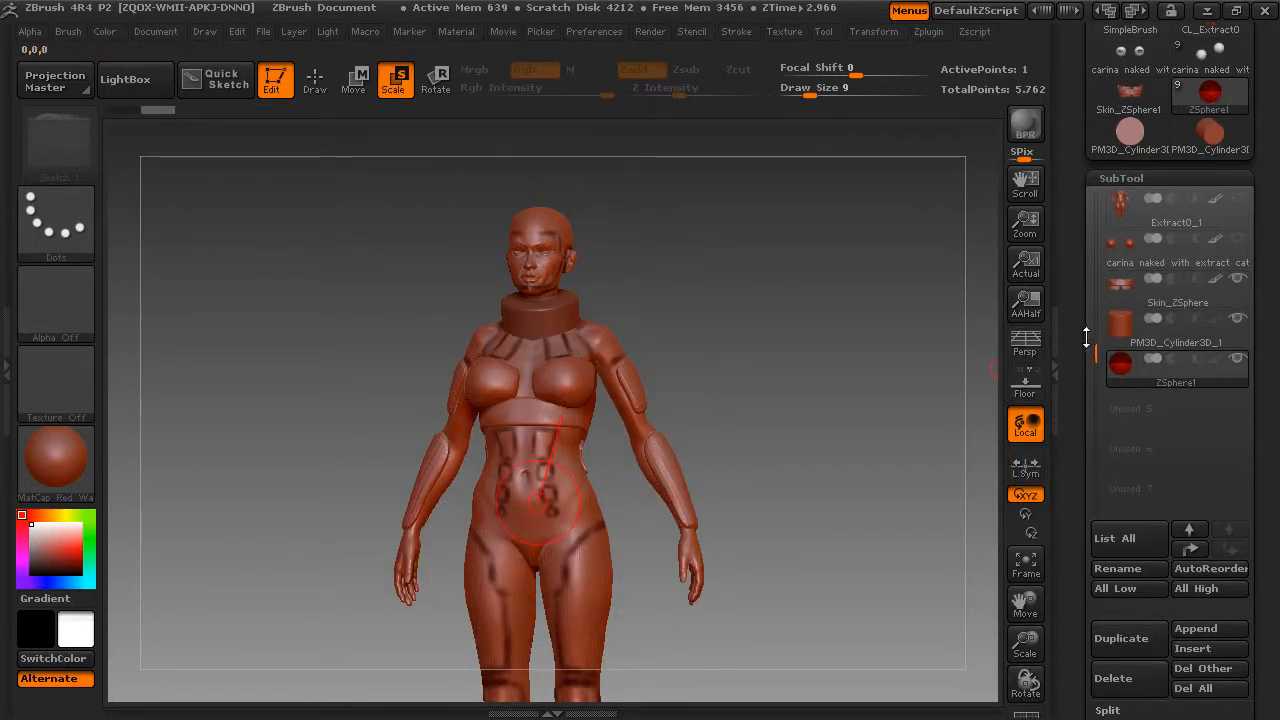
Step: Turn on topology editing for the new ZSphere
scroll(1085, 360, "down", 5)
scroll(1088, 420, "down", 7)
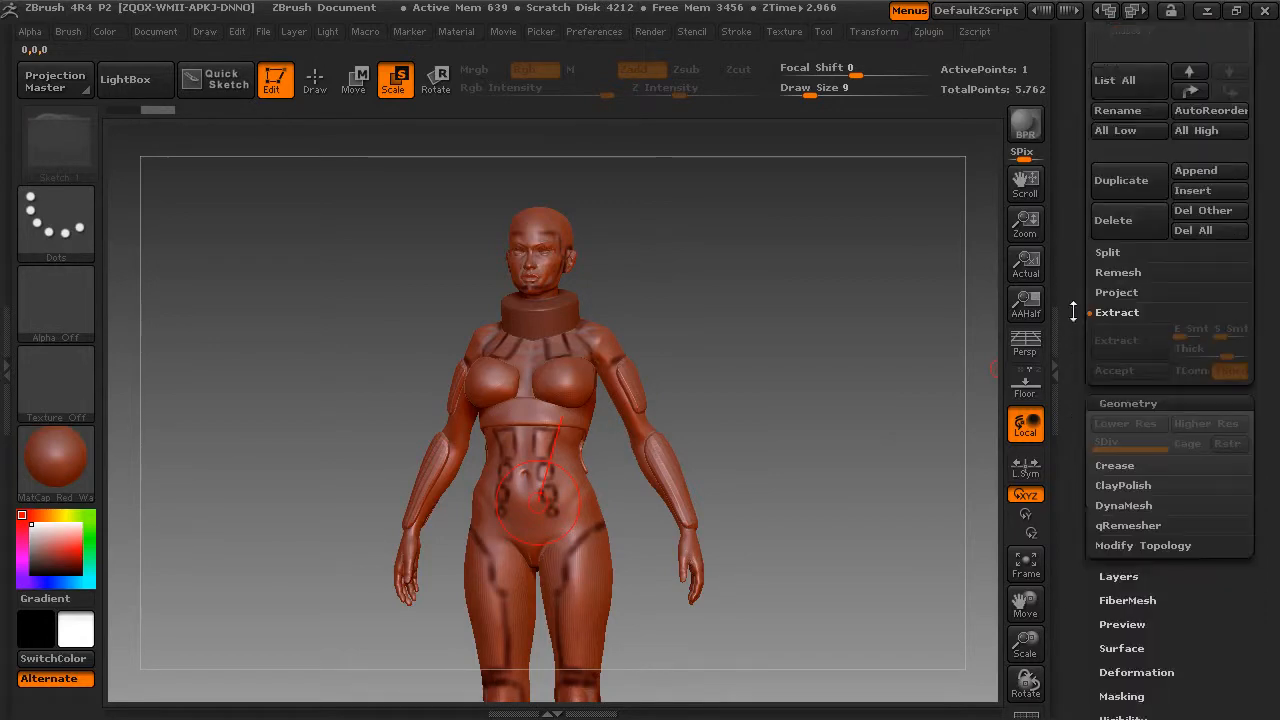
scroll(1092, 400, "down", 8)
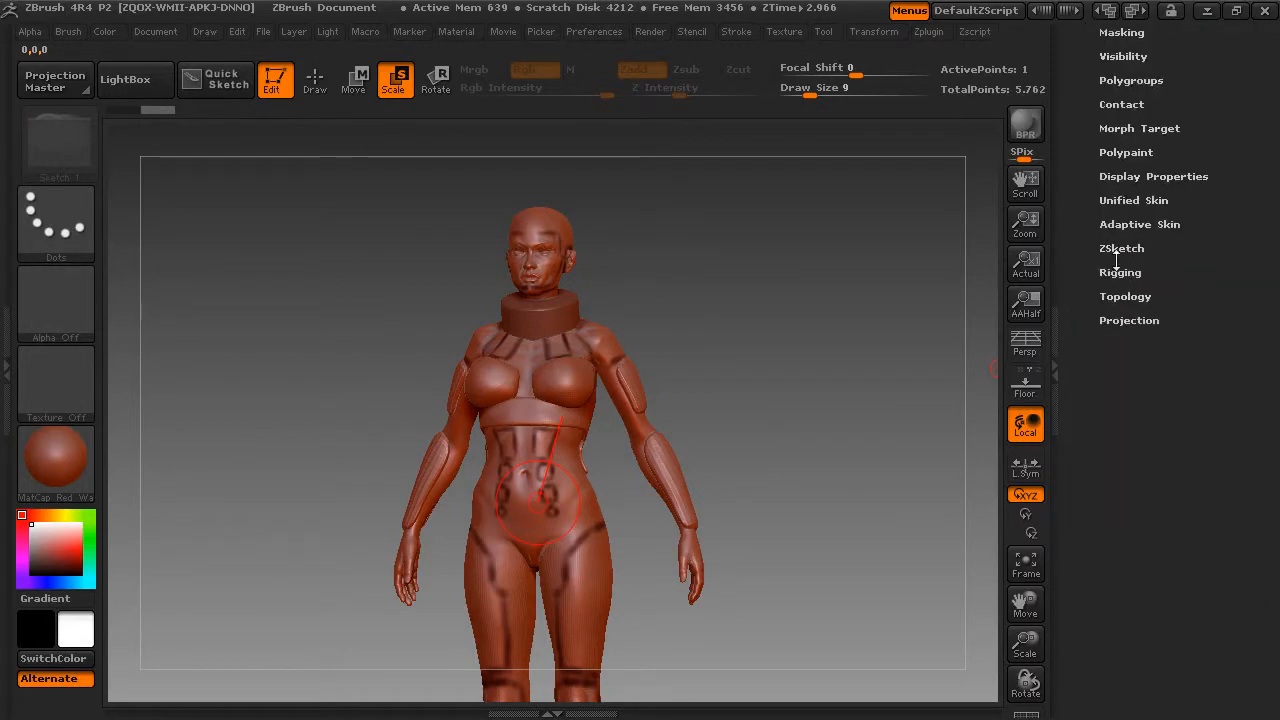
left_click(1125, 294)
left_click(1134, 315)
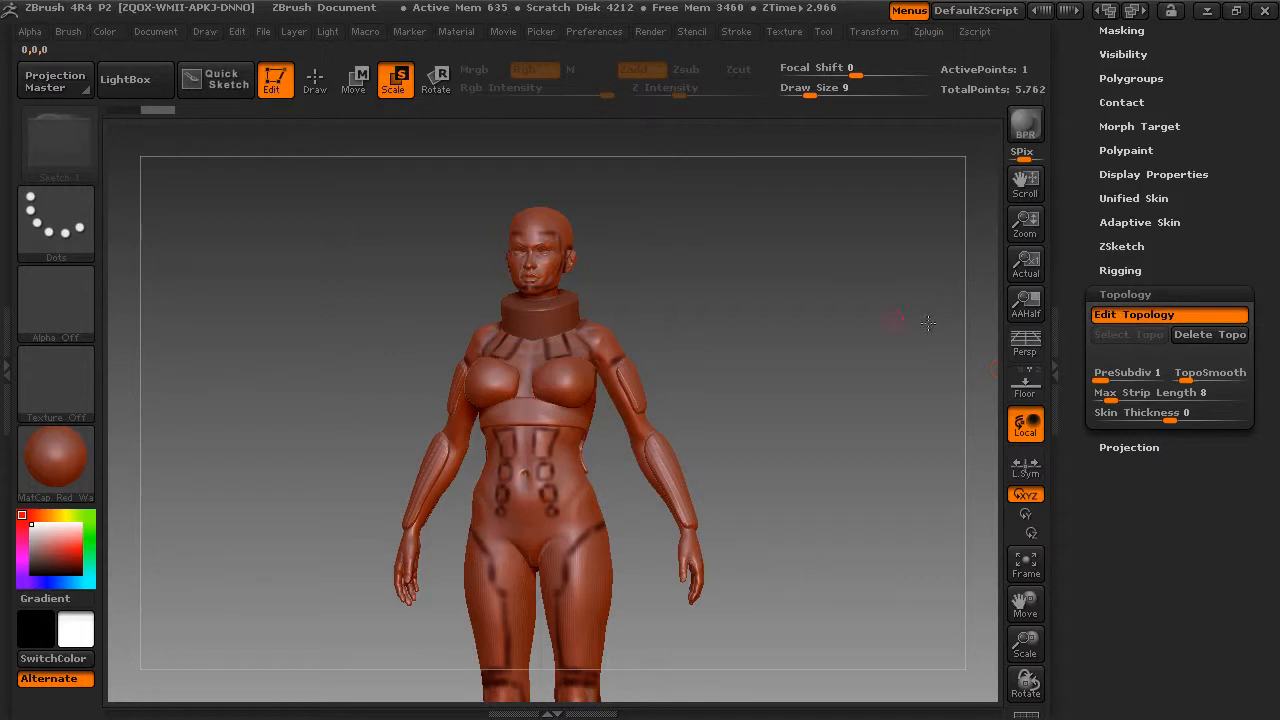
Step: Start drawing topology points along the collar's upper edge, from the front around to the side
left_click_drag(1026, 642, 1030, 700)
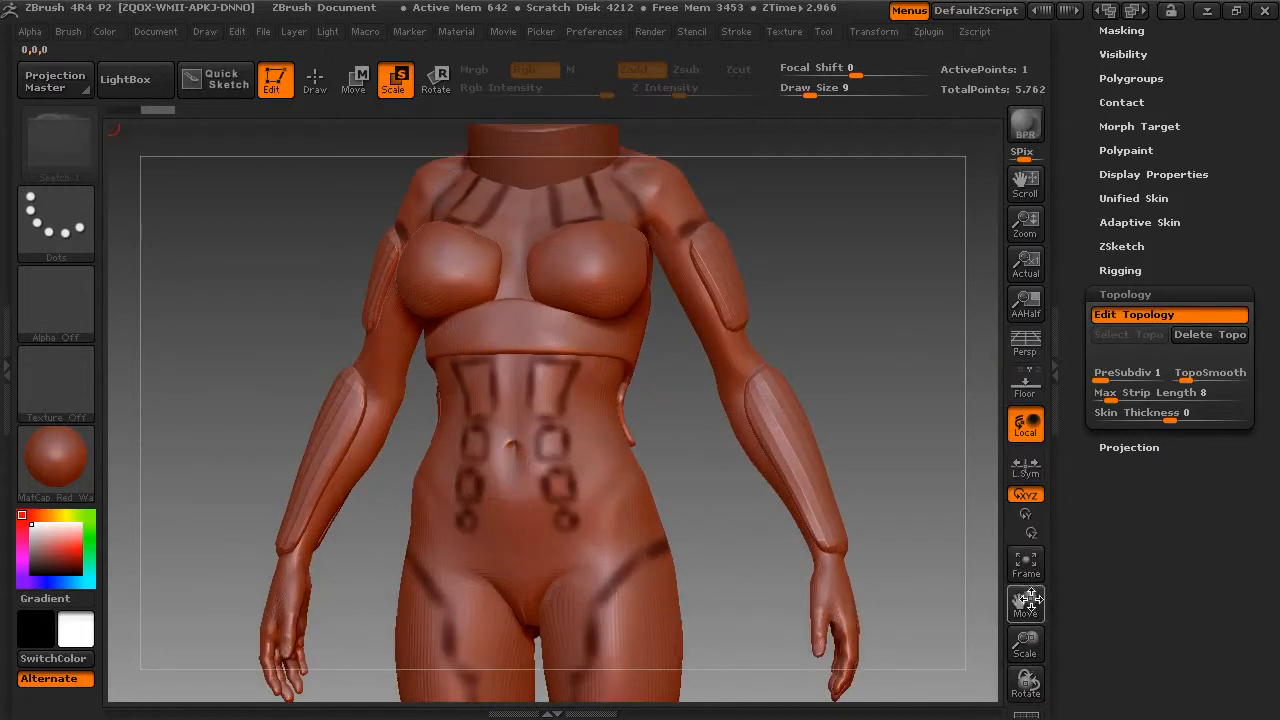
left_click_drag(1025, 602, 1042, 712)
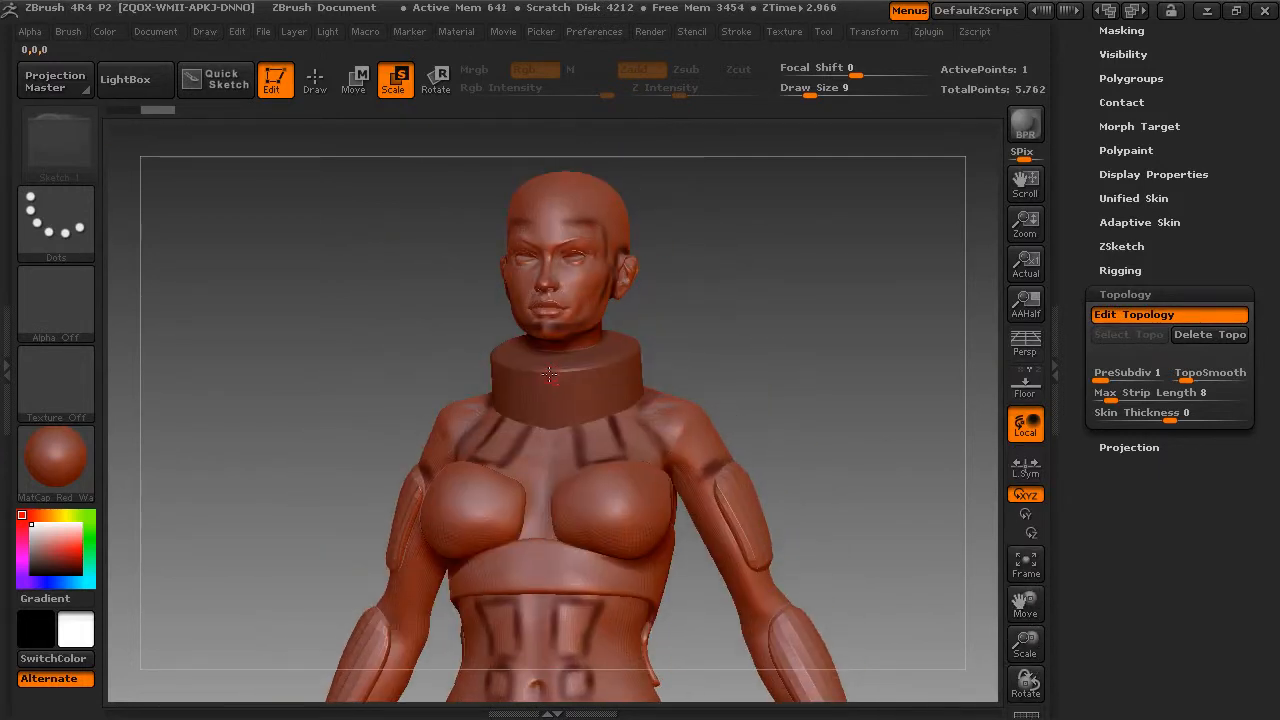
left_click(312, 88)
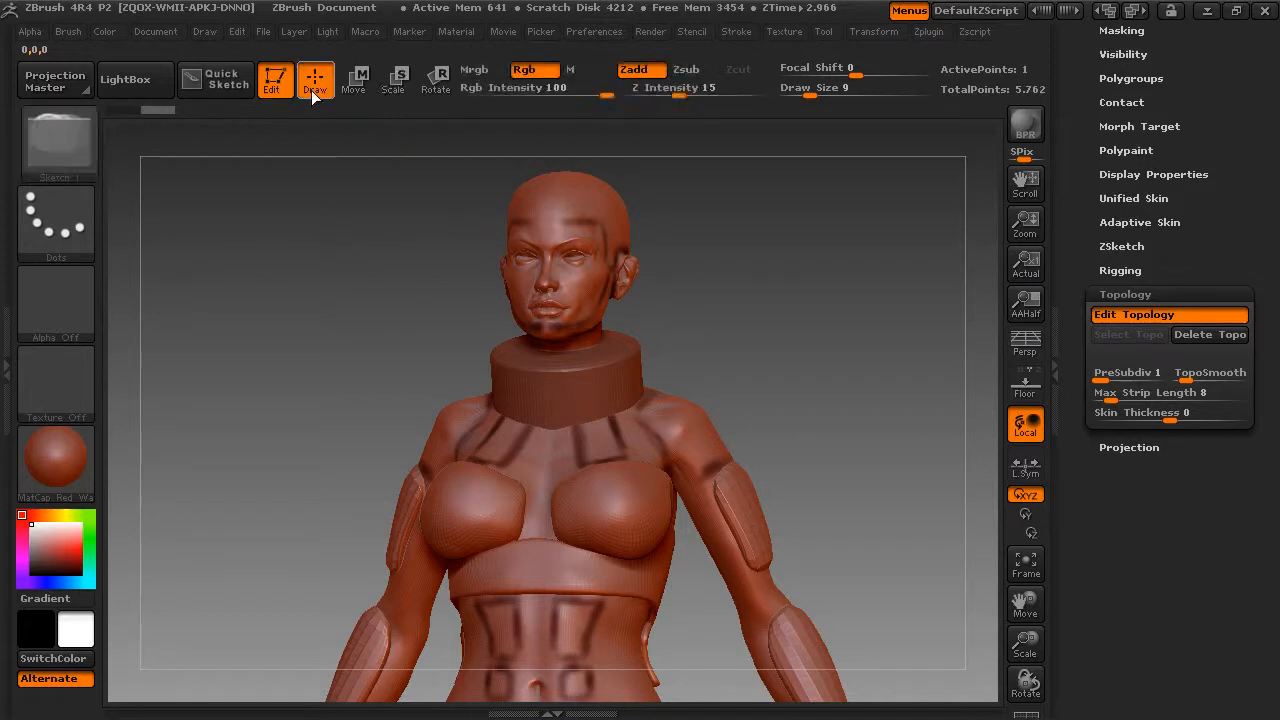
left_click(550, 371)
left_click(582, 370)
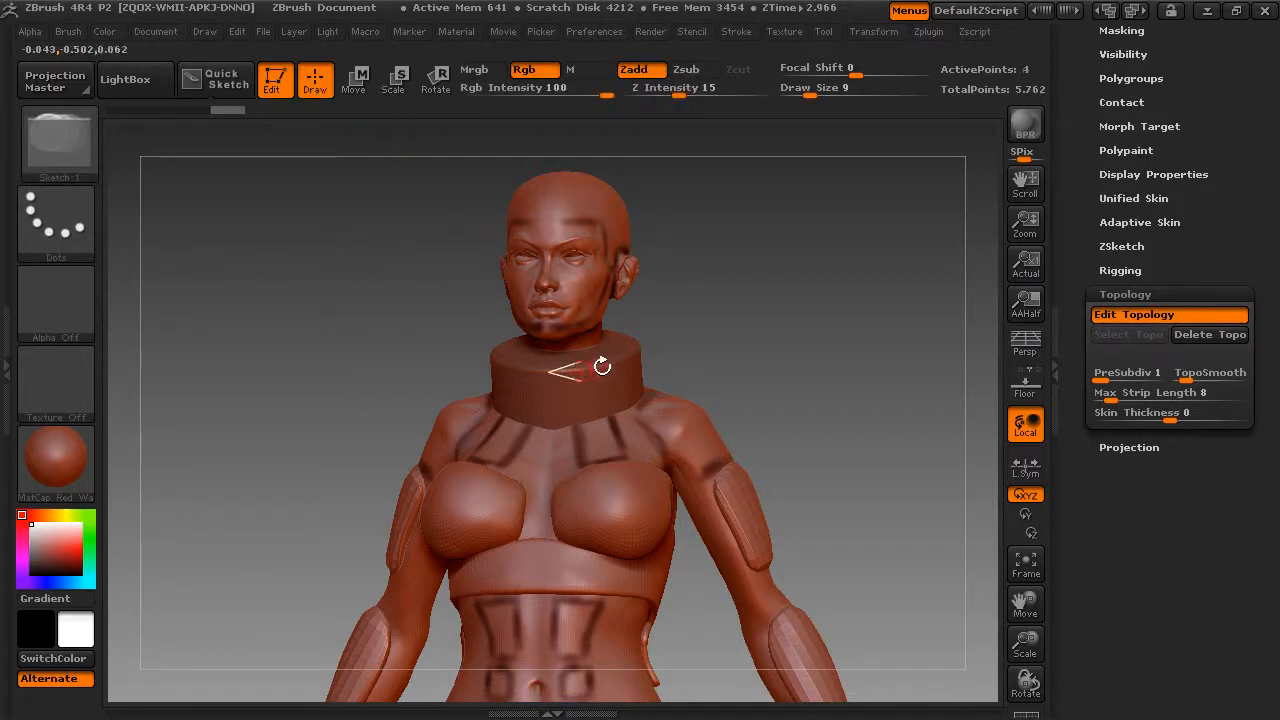
left_click_drag(680, 337, 649, 343)
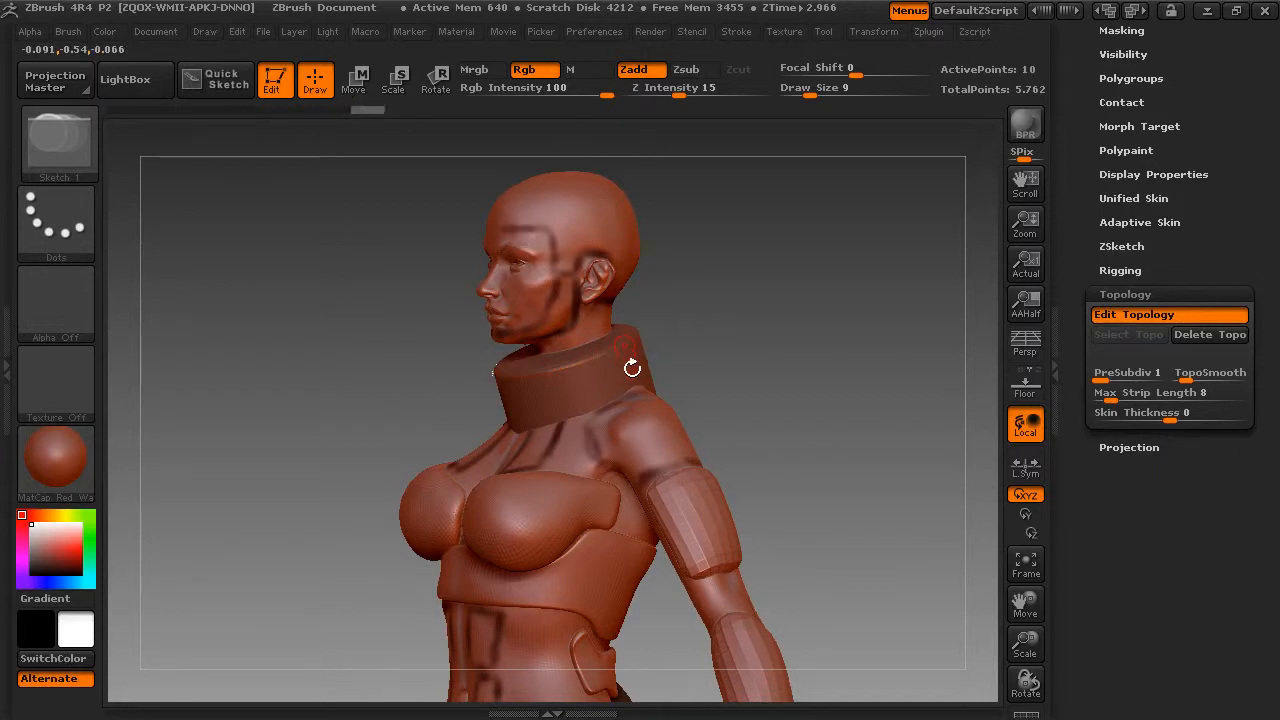
Step: Draw a second row of topology points below the upper edge, running from the collar's side towards the front
left_click(632, 368)
left_click(603, 376)
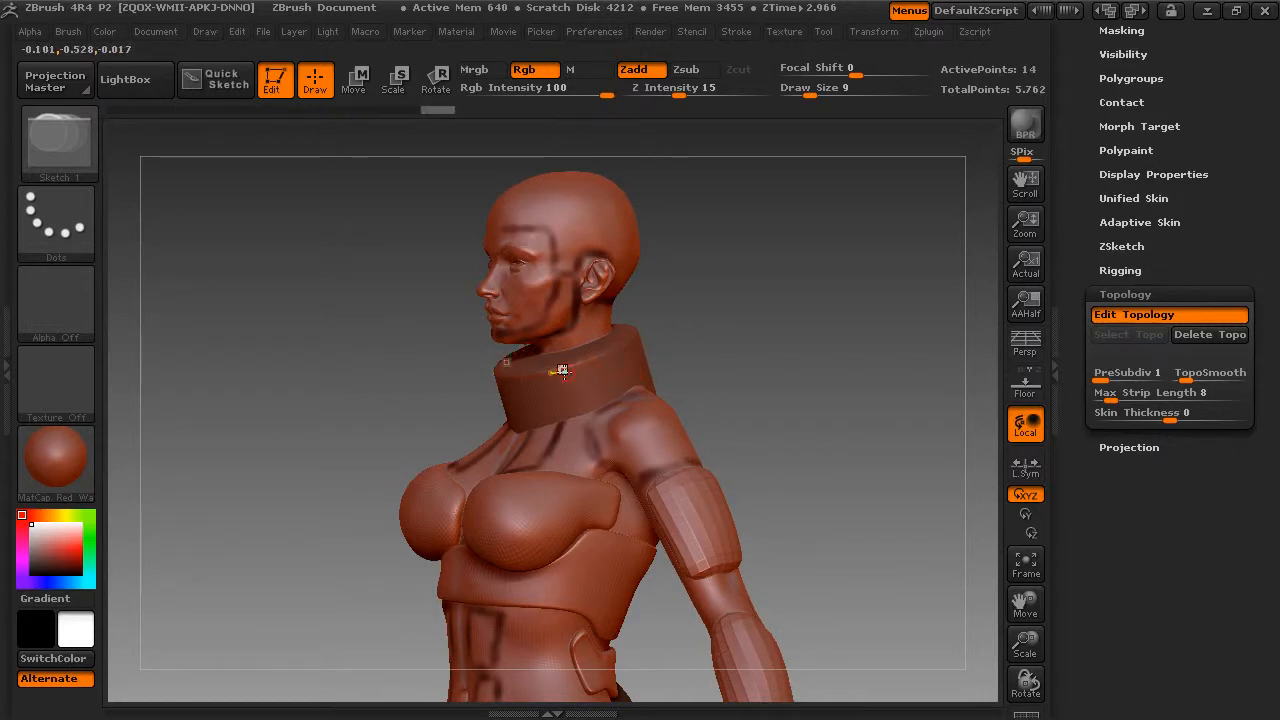
left_click(563, 372)
left_click(557, 388)
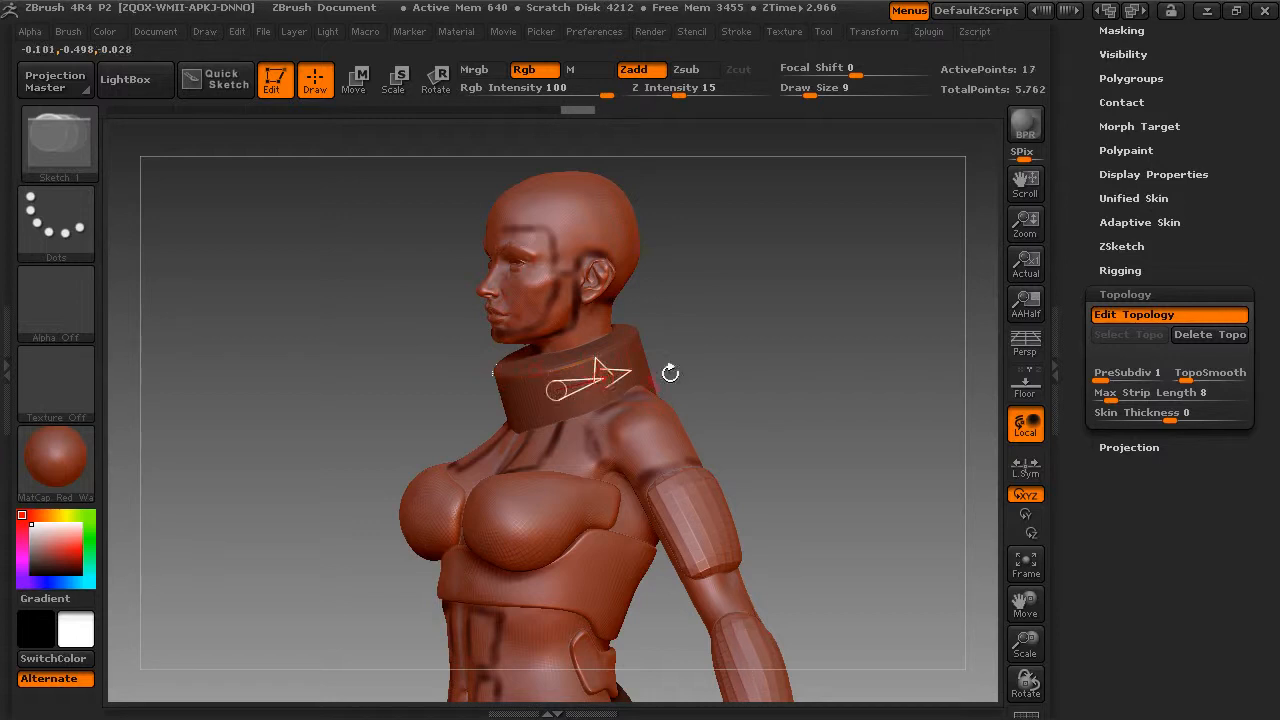
mouse_move(670, 373)
left_mouse_down()
mouse_move(729, 343)
mouse_move(713, 344)
left_mouse_up()
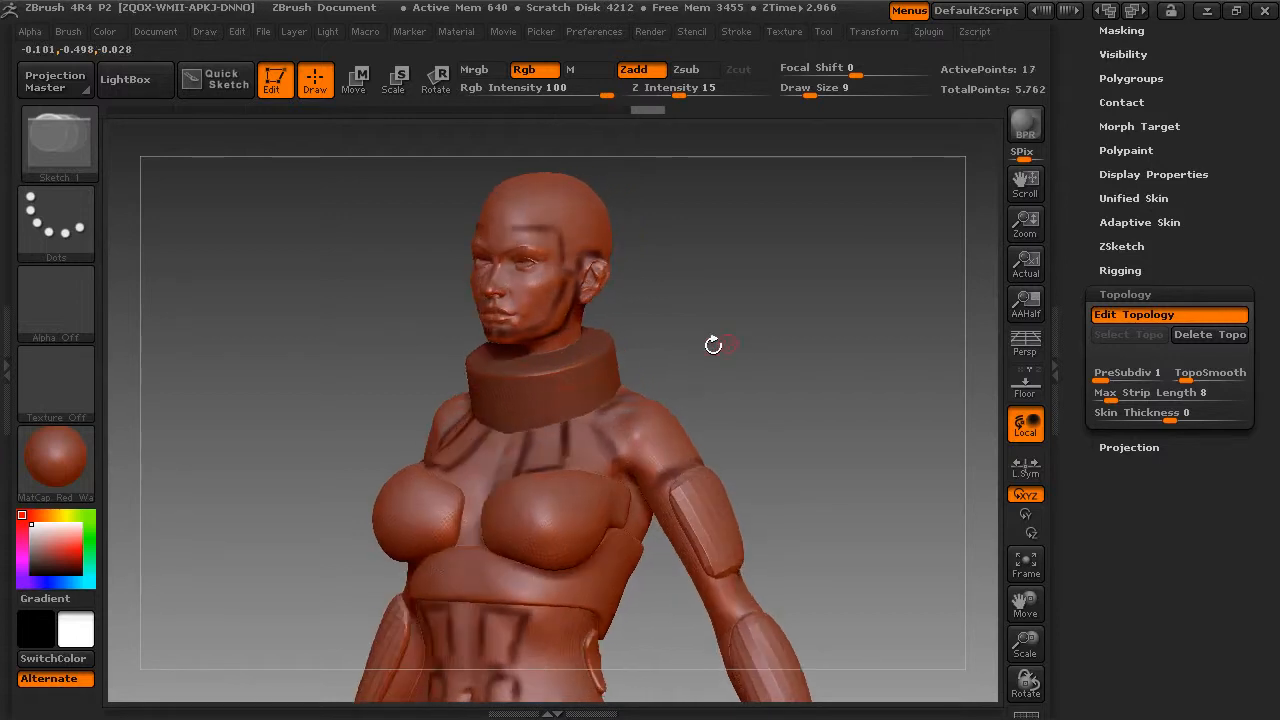
left_click(530, 377)
left_click(530, 395)
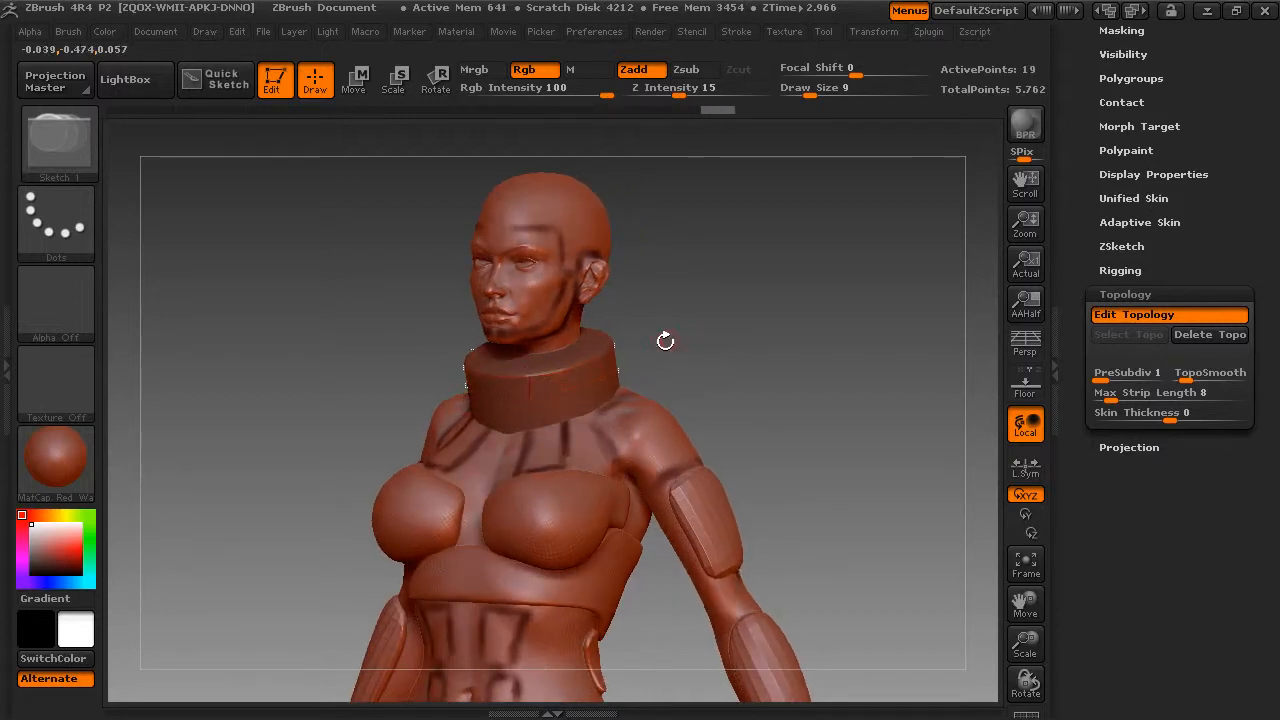
left_click(563, 387)
left_click(531, 398)
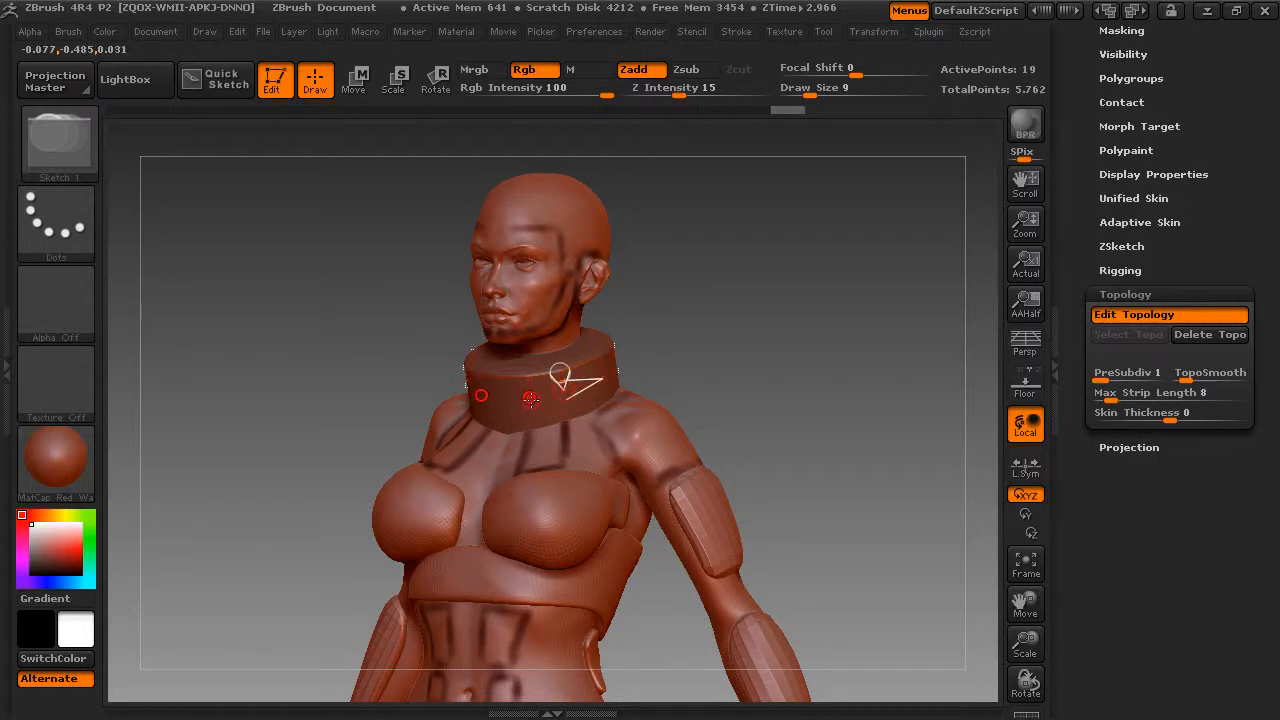
left_click(531, 398)
Step: Add upper and lower topology points at the collar's front centre and connect them to the existing strip
left_click_drag(771, 357, 890, 363)
left_click_drag(1025, 637, 1025, 680)
left_click(476, 363)
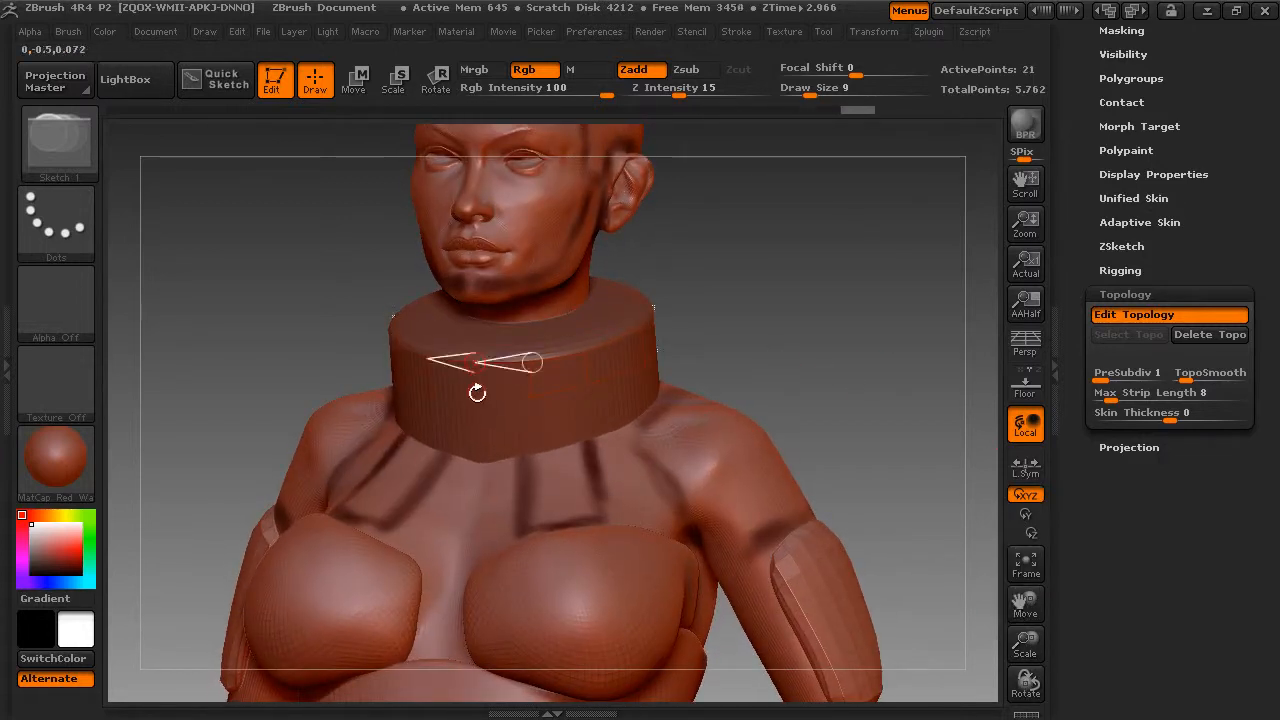
left_click(477, 400)
left_click(529, 397)
Step: Set the main color to a muted red
left_click_drag(761, 326, 754, 320)
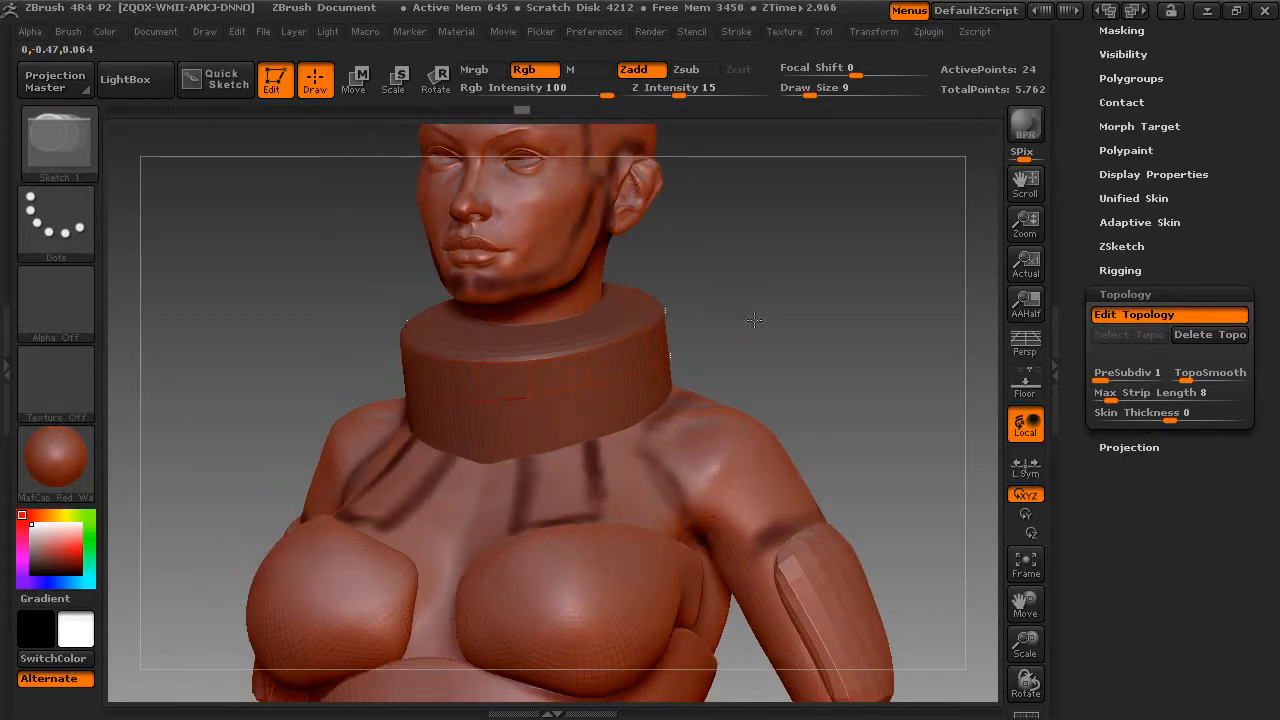
left_click(43, 531)
left_click_drag(43, 531, 55, 548)
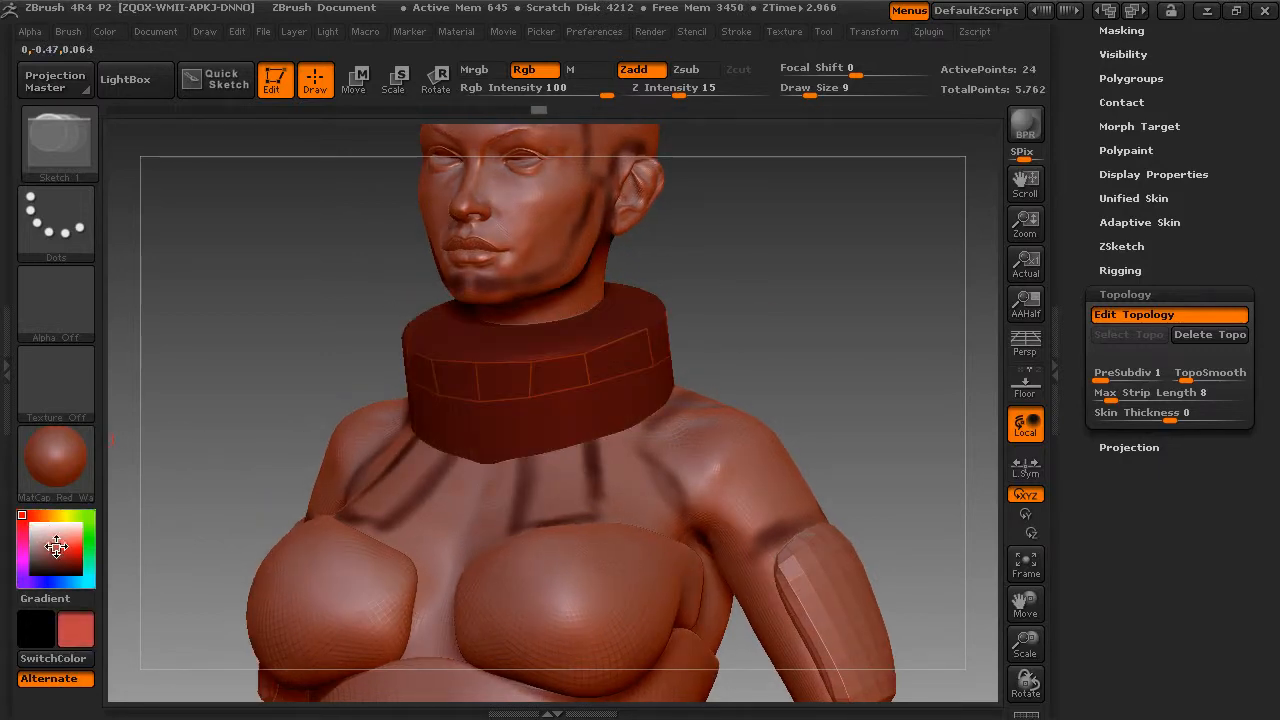
Step: Connect the upper topology strip's edges on the side of the collar
left_click_drag(752, 291, 650, 302)
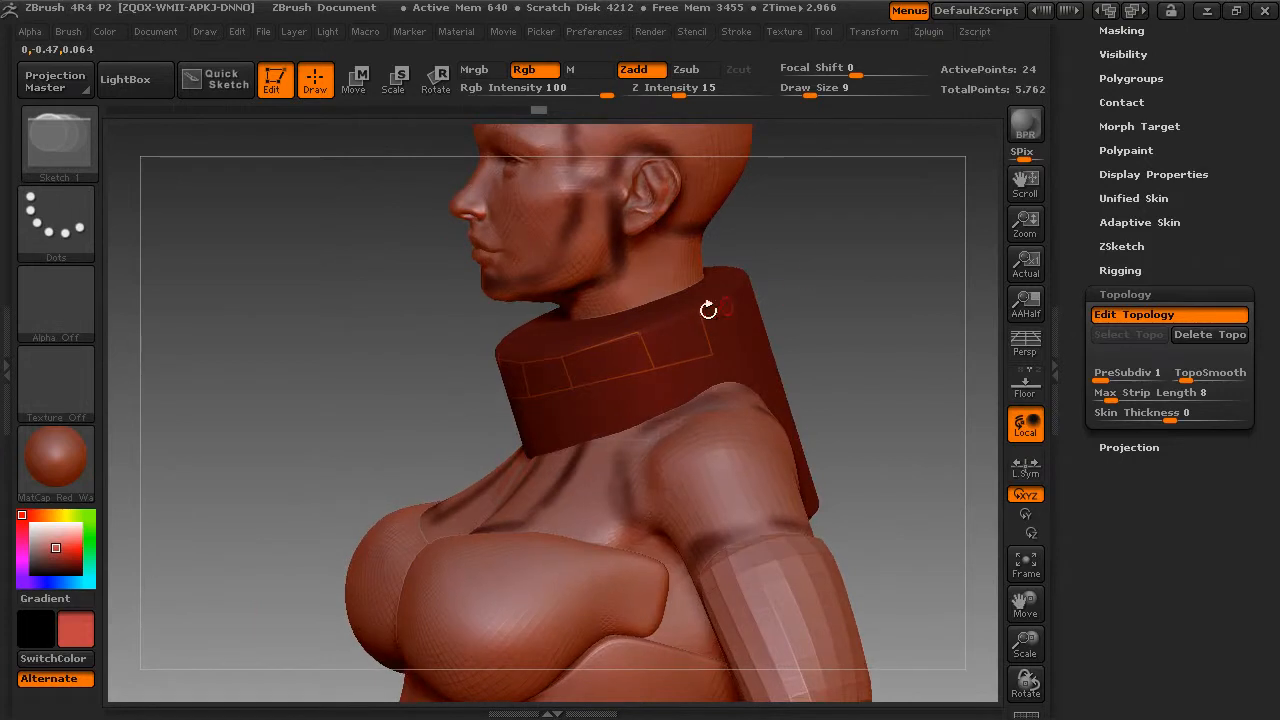
left_click(641, 332)
left_click_drag(829, 263, 825, 292)
left_click(710, 354)
left_click(650, 370)
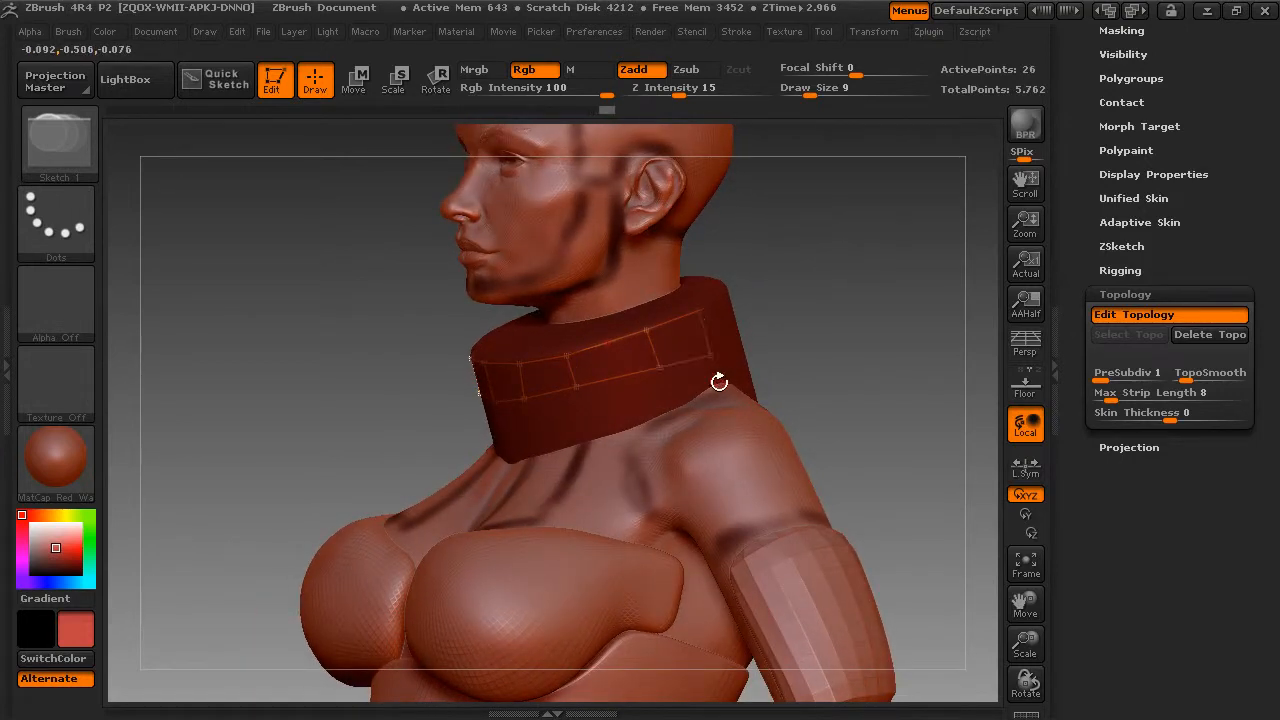
Step: Add topology points along the collar's lower edge from the side towards the front and connect them to the row above
left_click(673, 407)
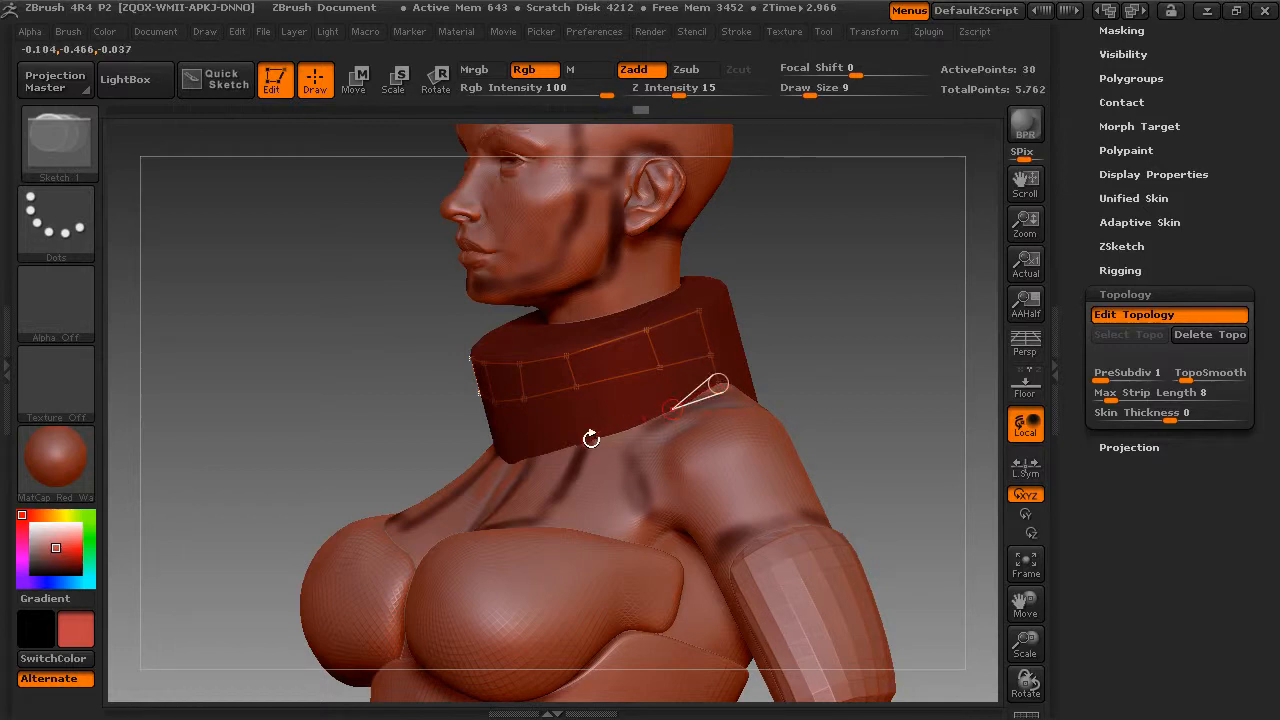
left_click(588, 440)
left_click(702, 352)
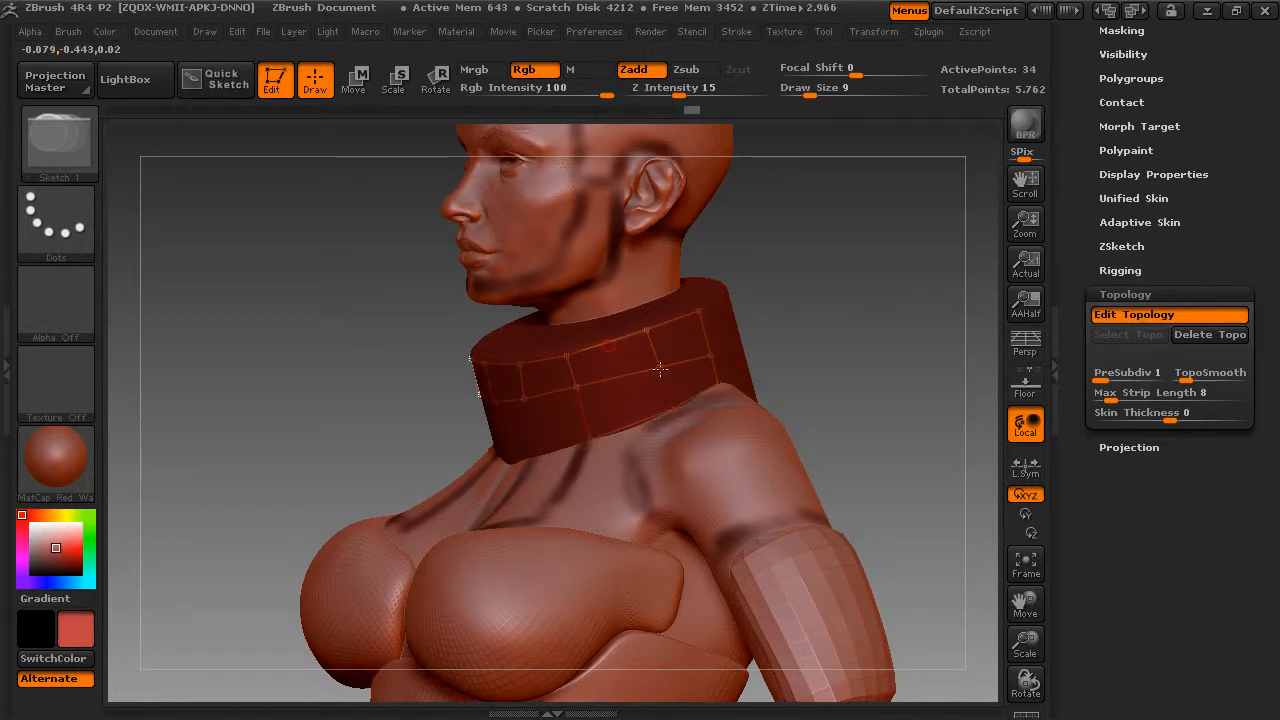
mouse_move(657, 371)
left_mouse_down()
mouse_move(700, 380)
mouse_move(654, 366)
left_mouse_up()
left_click(540, 398)
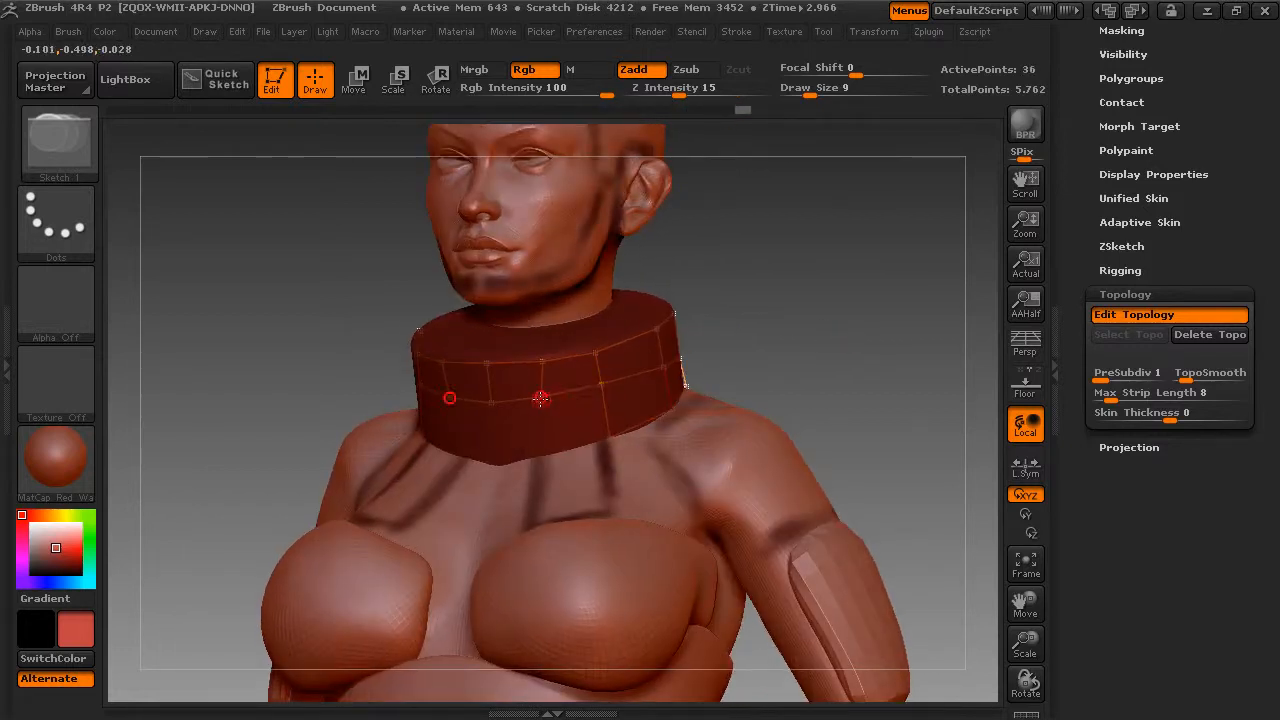
left_click(605, 437)
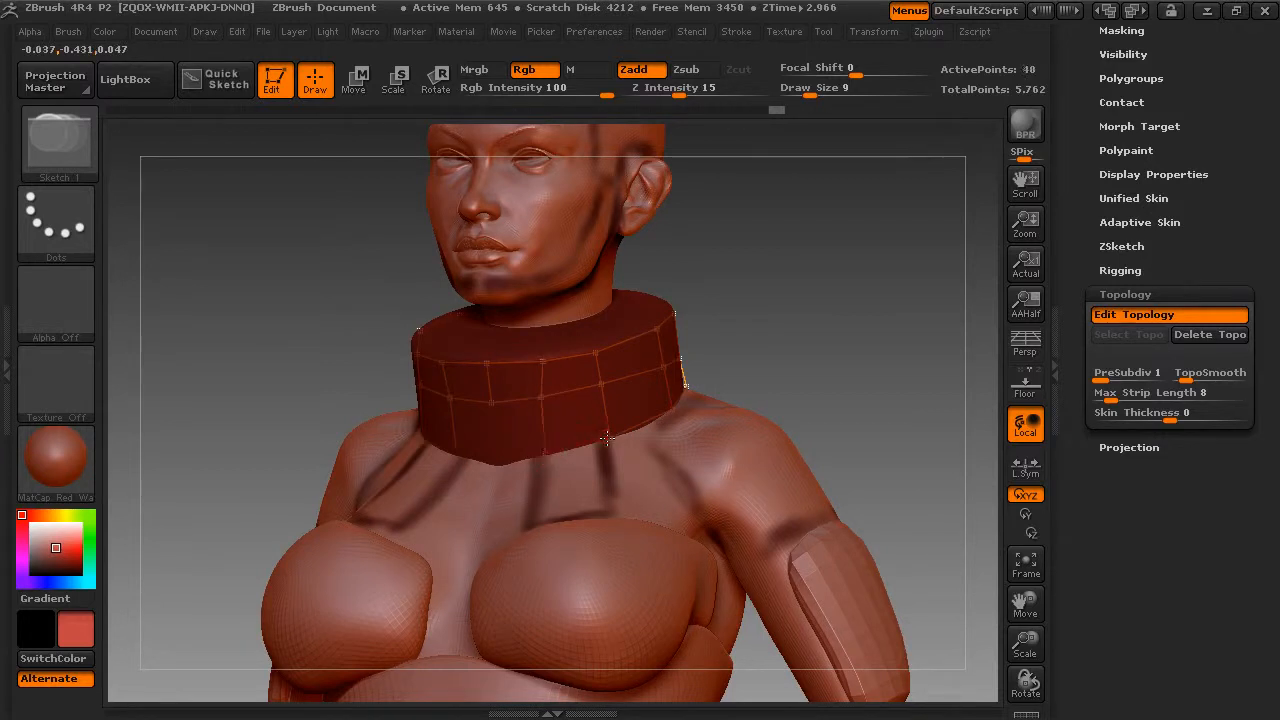
Step: Extend the lower-edge topology row to the collar's front centre
left_click_drag(605, 437, 537, 401)
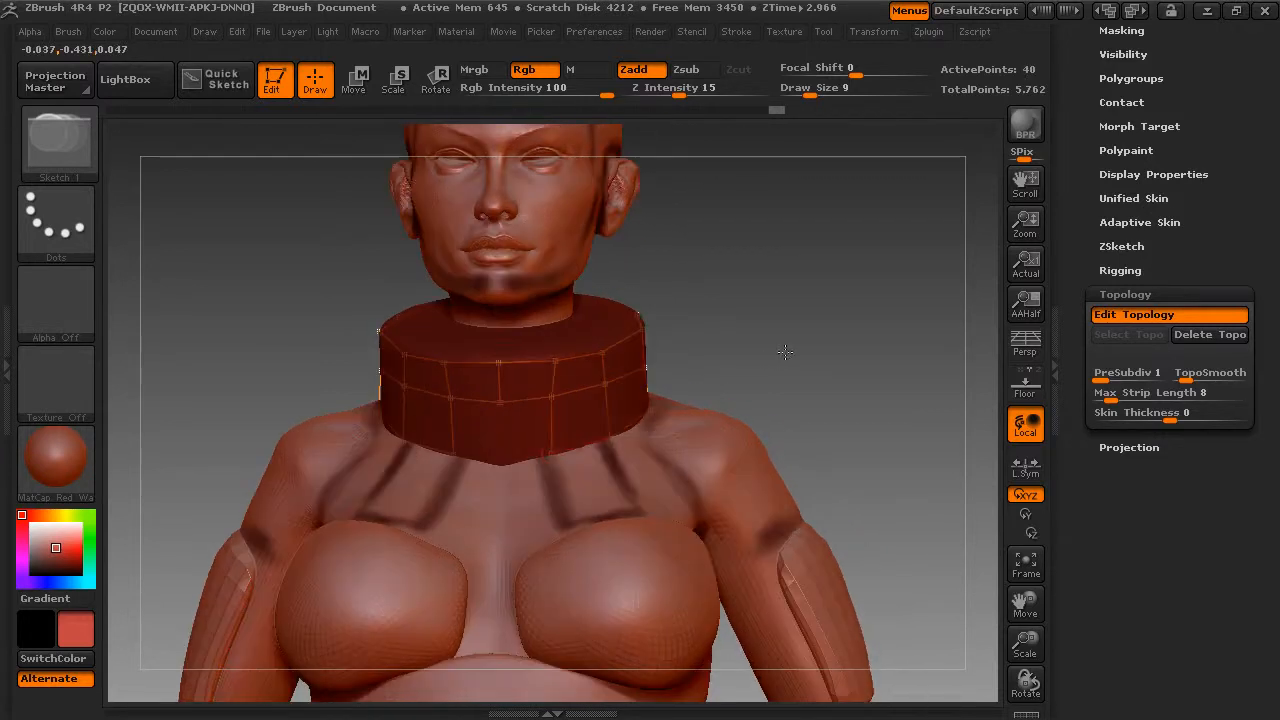
left_click(500, 463)
left_click_drag(756, 320, 878, 237)
left_click(556, 453)
key("ctrl+z")
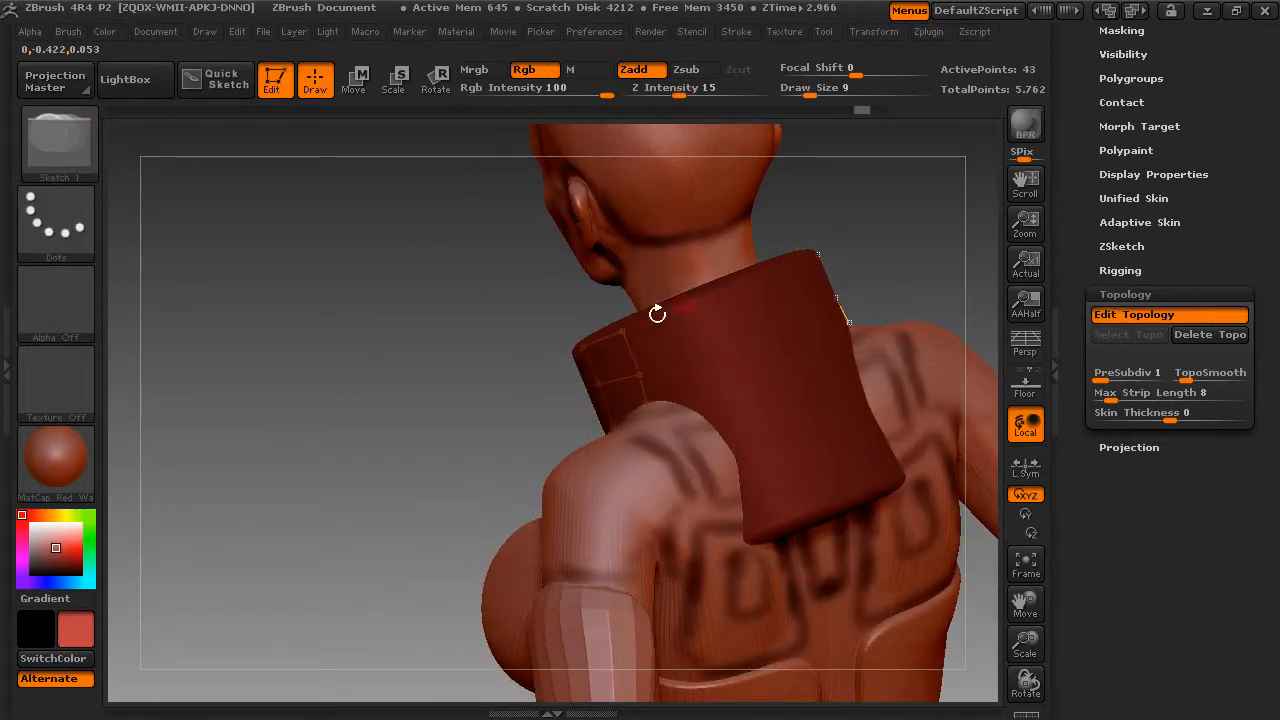
Step: Draw two rows of topology points around the back of the collar, one along the upper edge and one below it
left_click(681, 309)
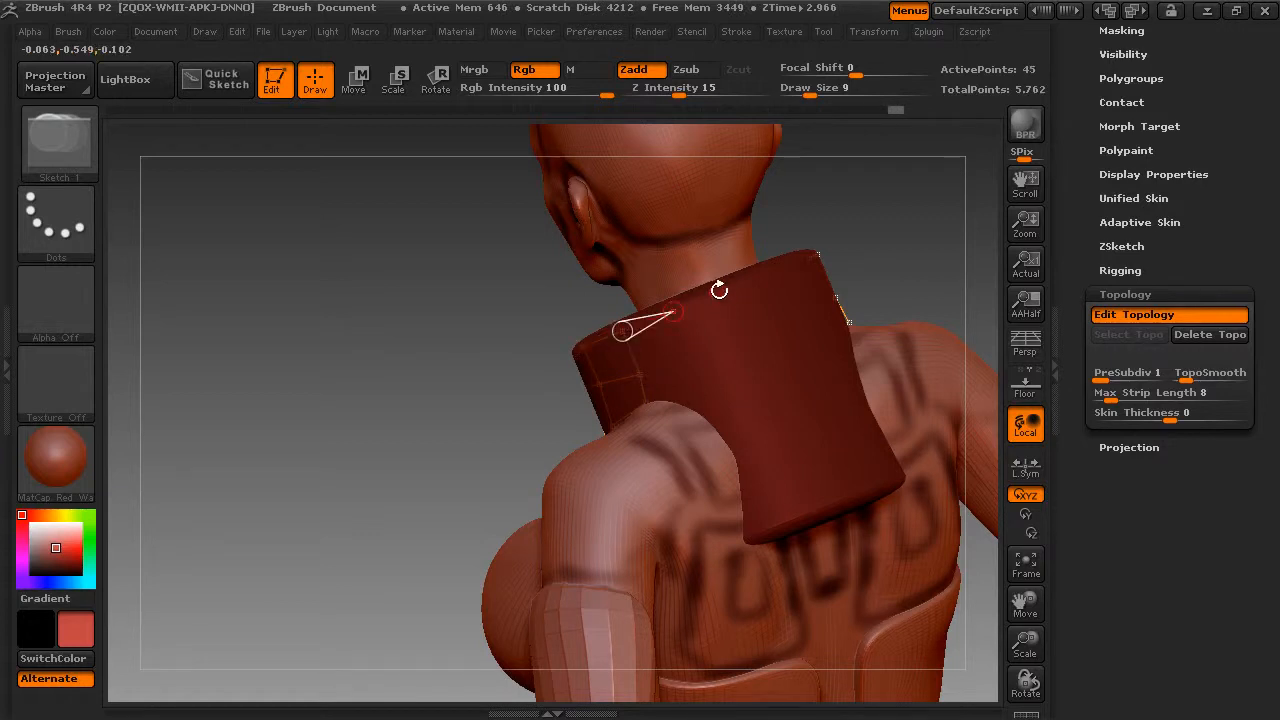
left_click(719, 291)
left_click(752, 275)
left_click(770, 321)
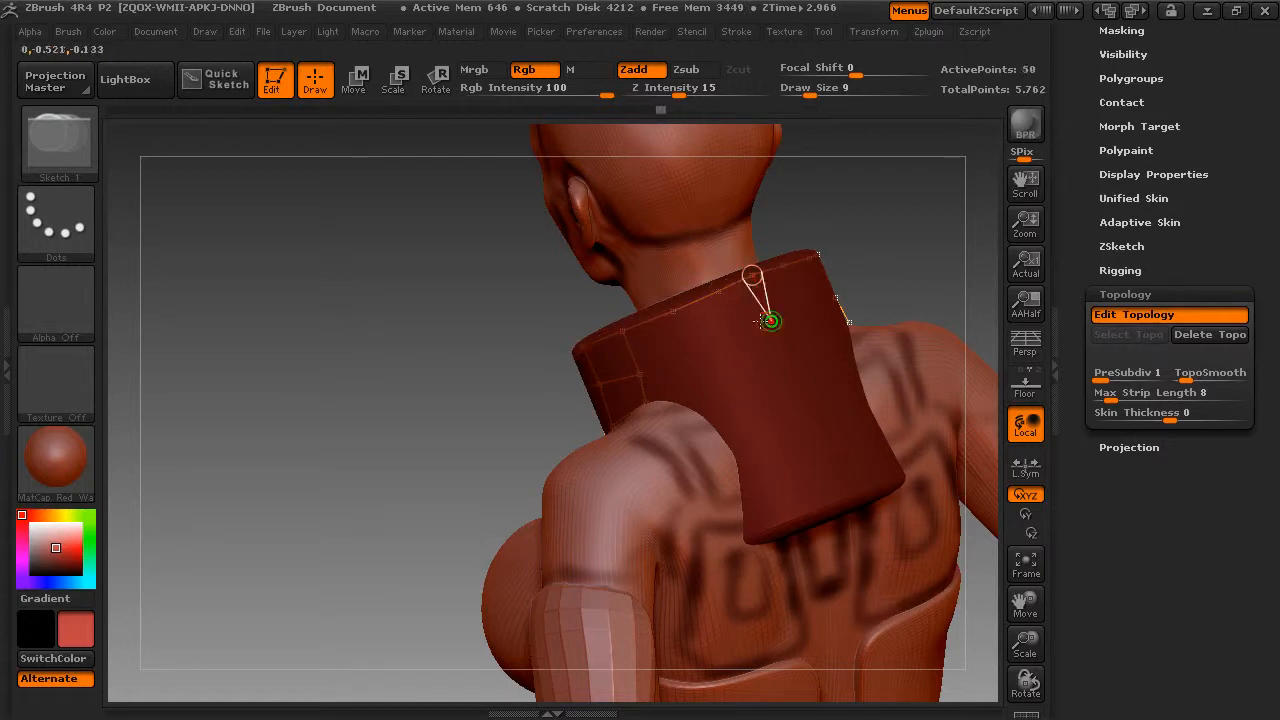
left_click(728, 334)
left_click(685, 348)
left_click(640, 373)
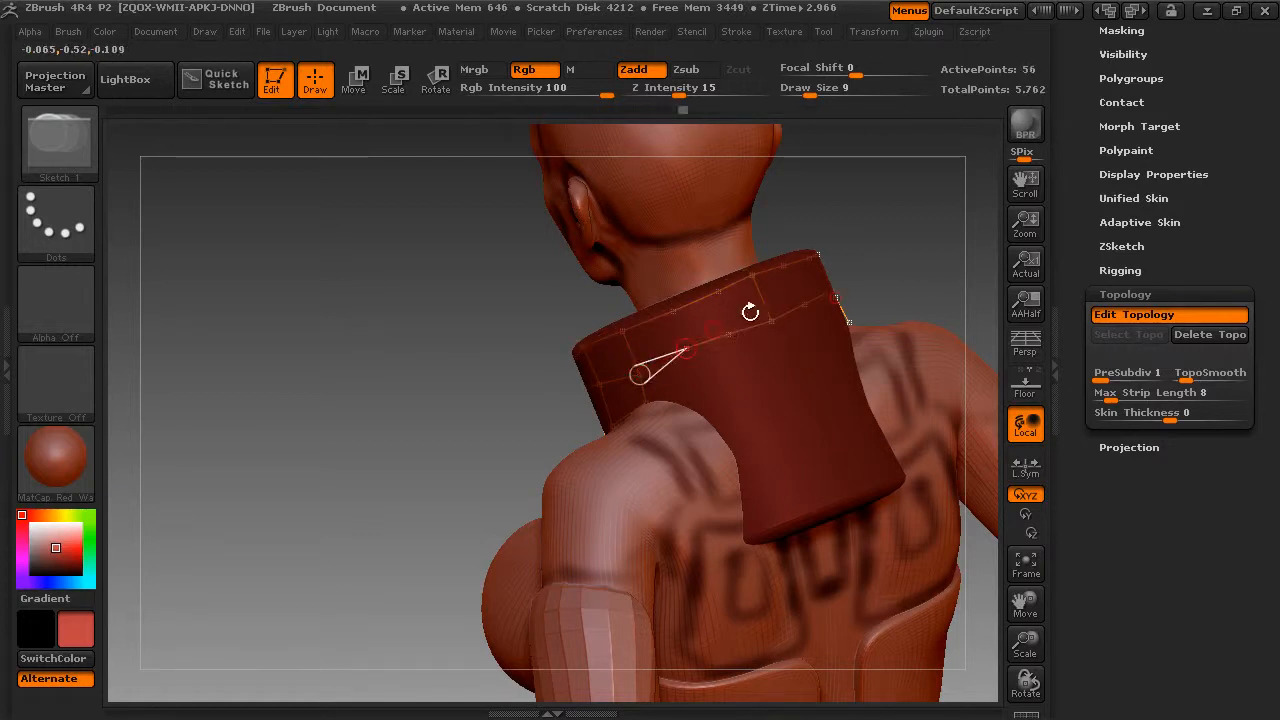
Step: Connect the two upper topology rows with cross edges at the back of the collar
left_click_drag(881, 235, 874, 237)
left_click(718, 293)
left_click(727, 334)
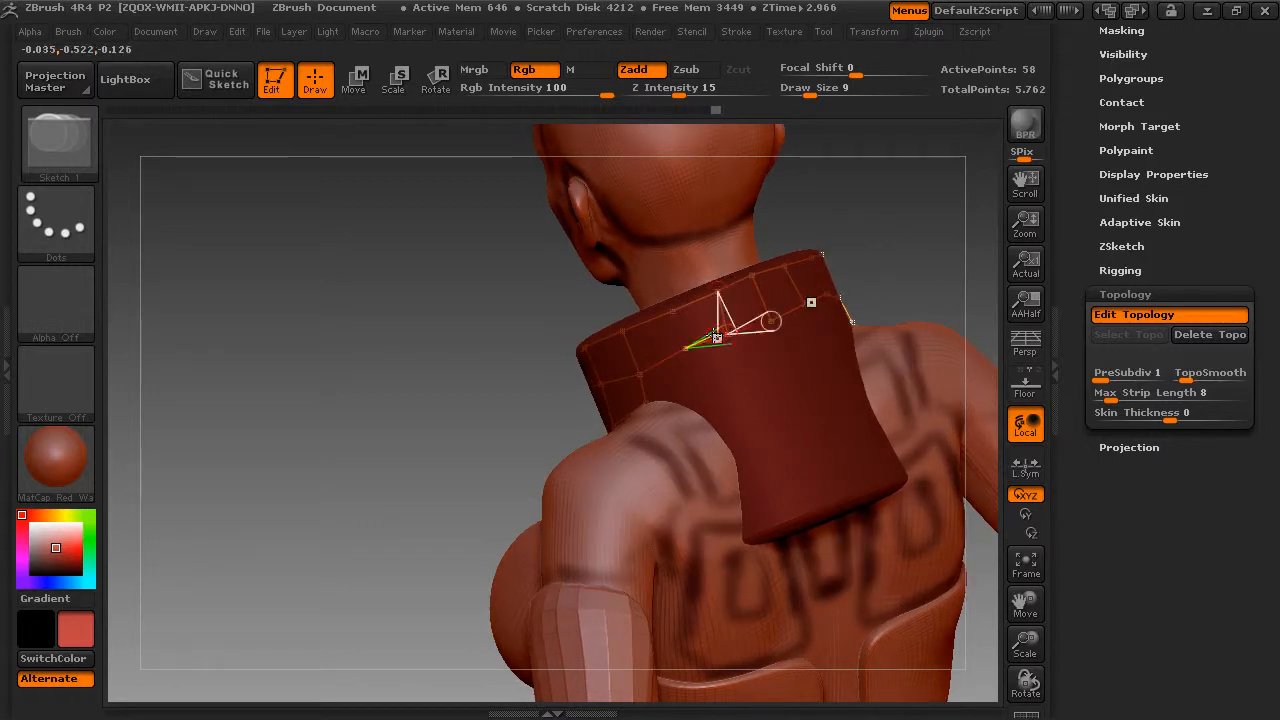
left_click(686, 349)
left_click_drag(826, 237, 825, 242)
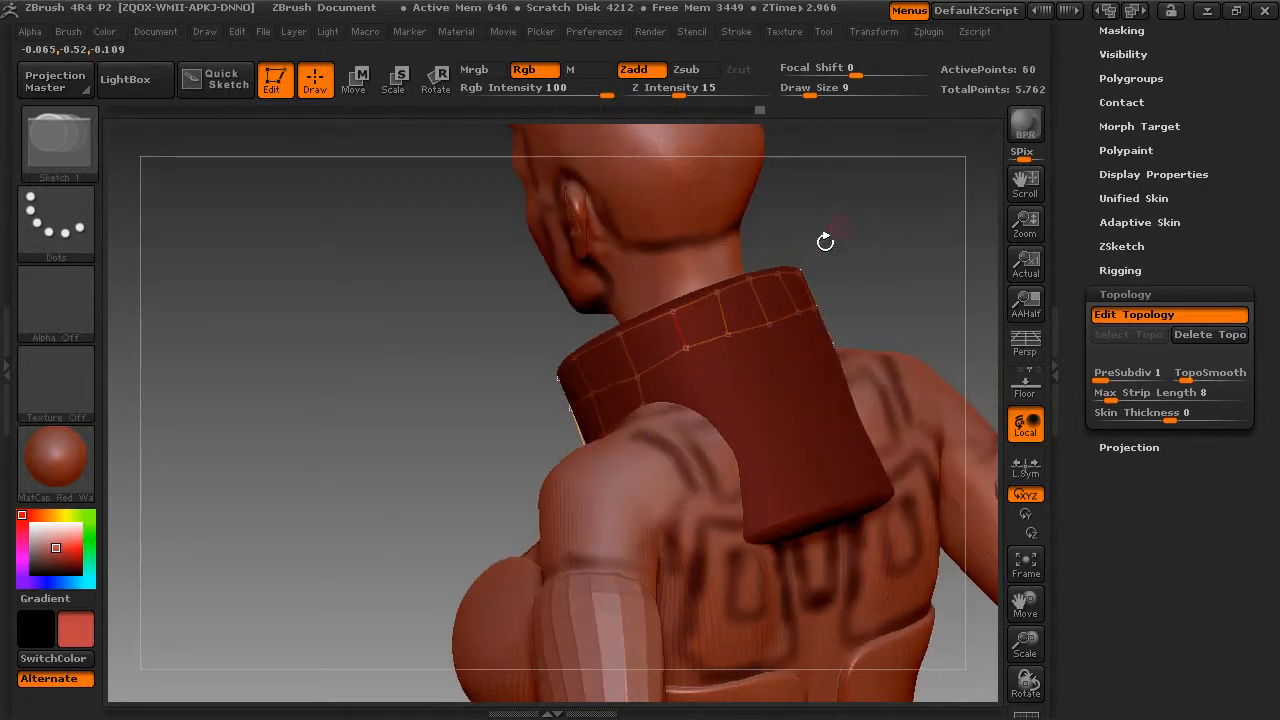
Step: Add topology points along the collar's shoulder cutout and connect them to the second row with a new point behind the cutout
left_click(682, 402)
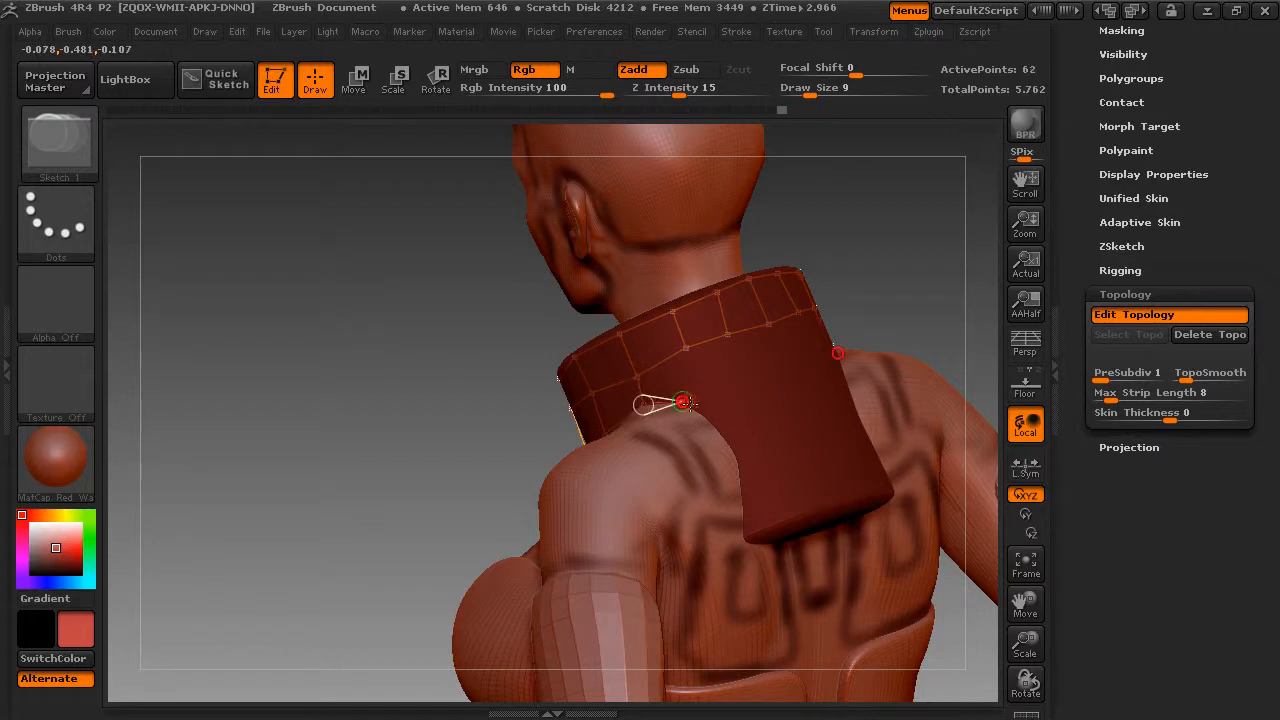
left_click(712, 419)
left_click(708, 416)
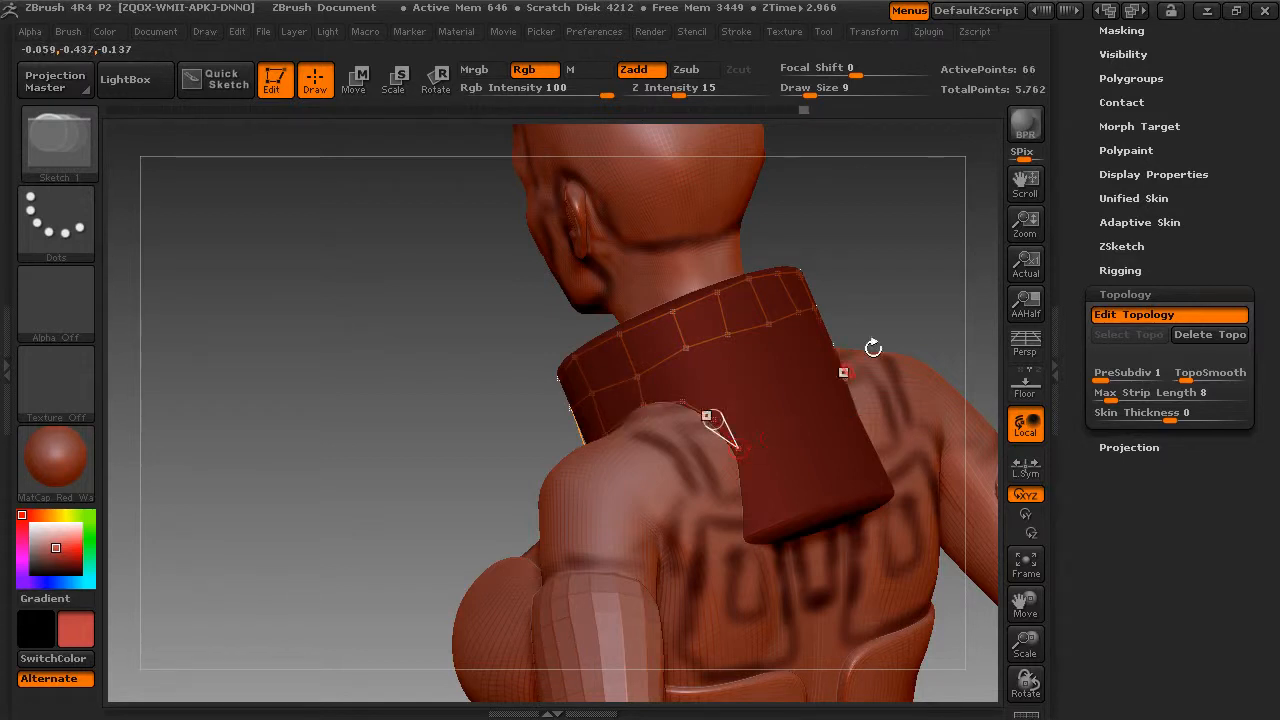
left_click_drag(889, 247, 614, 363)
left_click(623, 357)
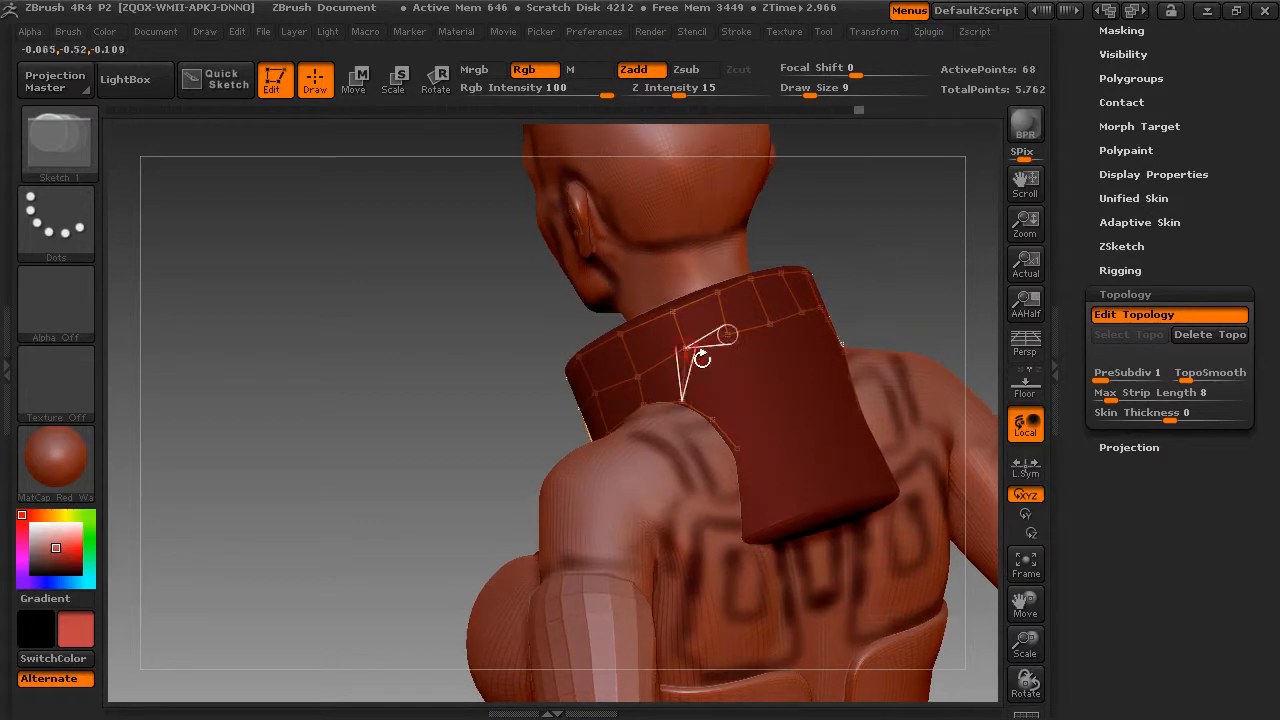
left_click(738, 390)
left_click(712, 419)
left_click_drag(895, 266, 882, 260)
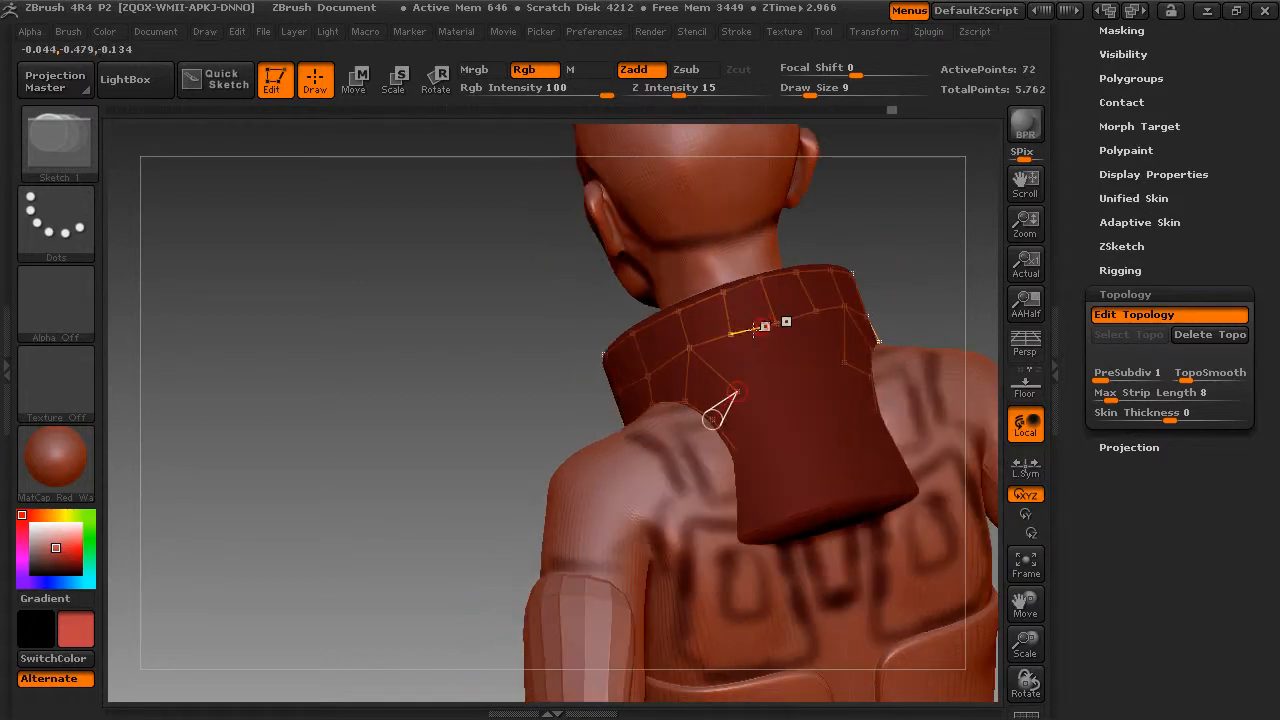
Step: Draw a third topology row across the back of the collar to the centre, connecting its points to the second row
left_click_drag(583, 352, 613, 343)
left_click(729, 336)
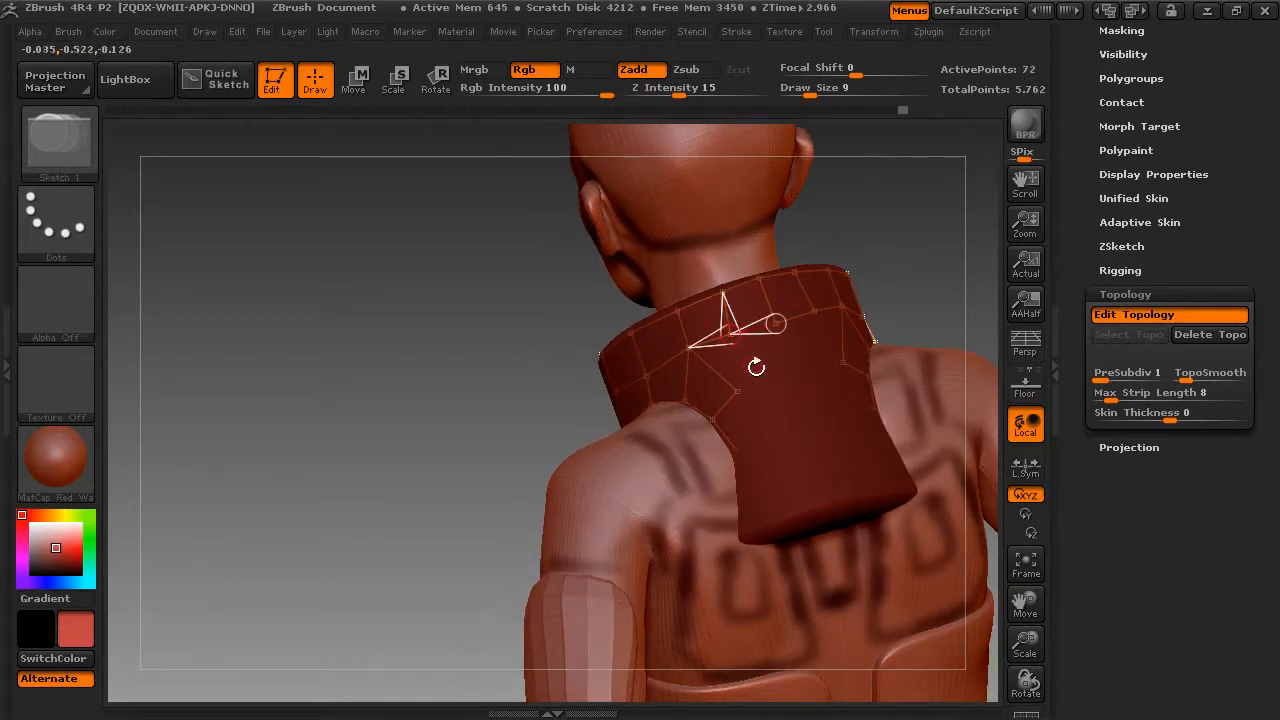
left_click(758, 379)
left_click(737, 391)
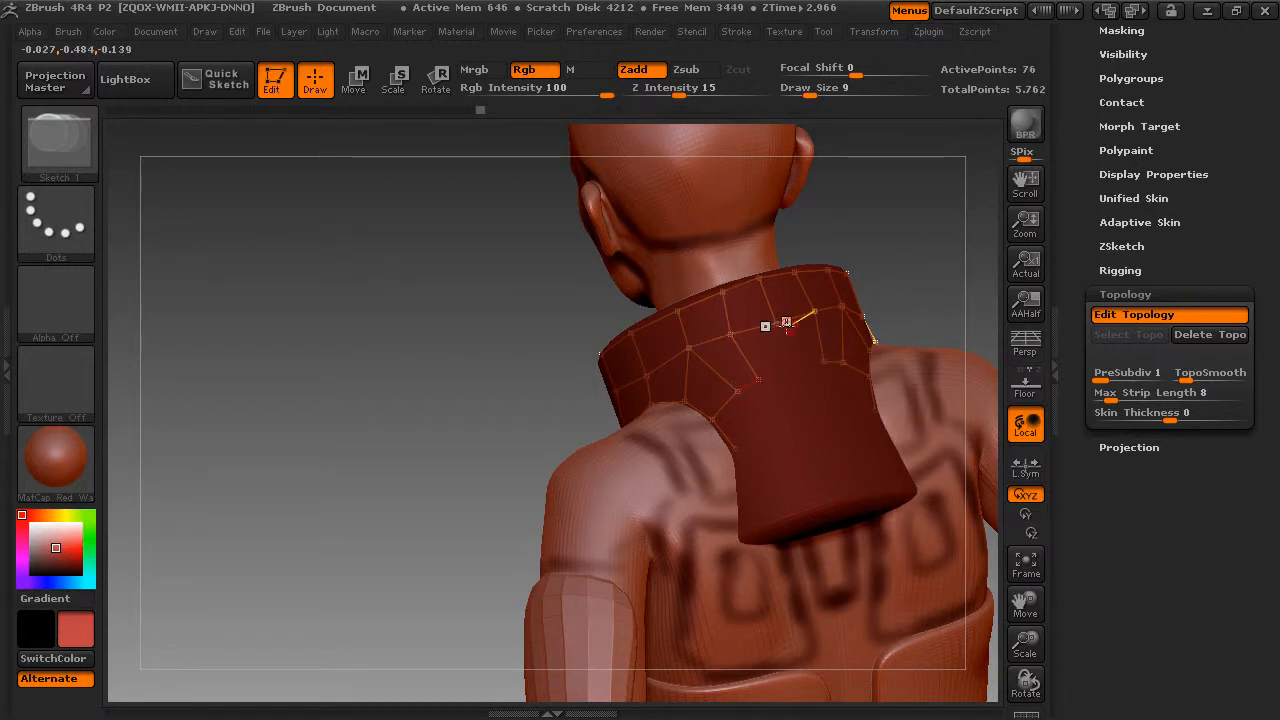
left_click(776, 324)
left_click(793, 371)
left_click(759, 379)
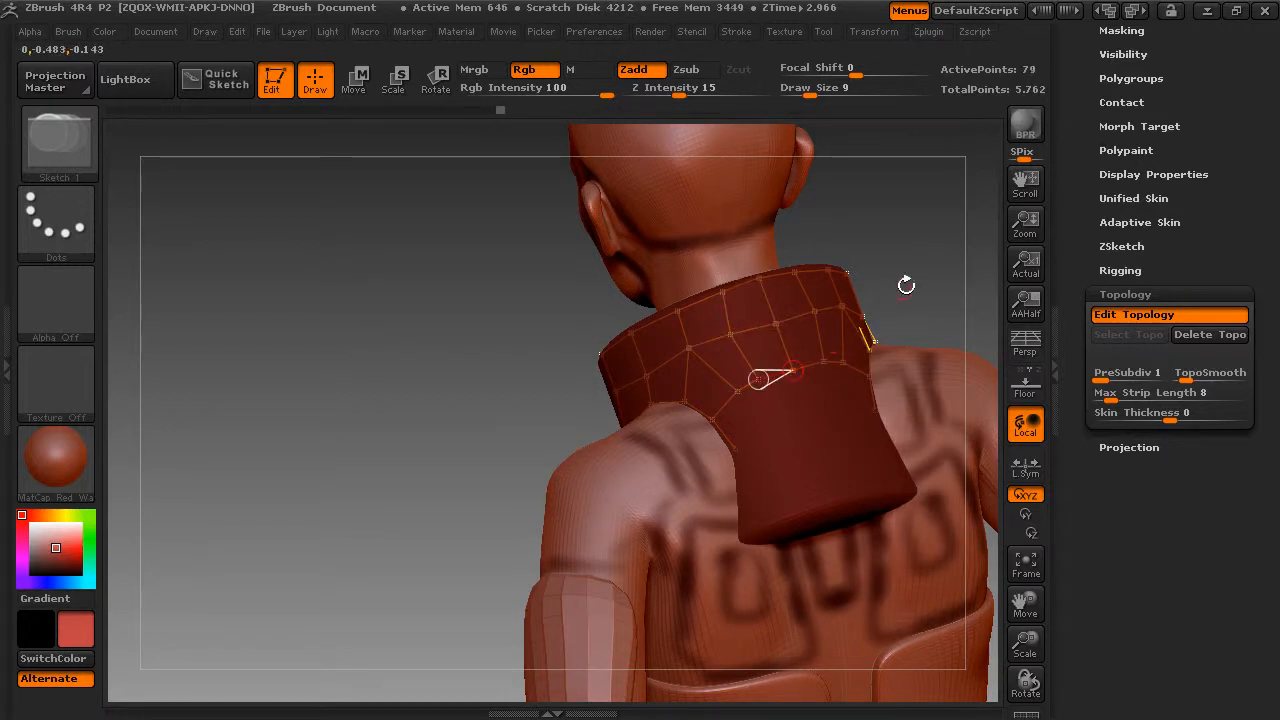
Step: Continue the topology line down the side edge of the collar's back flap to its lower corner
left_click_drag(933, 273, 942, 270)
left_click(737, 448, "ctrl")
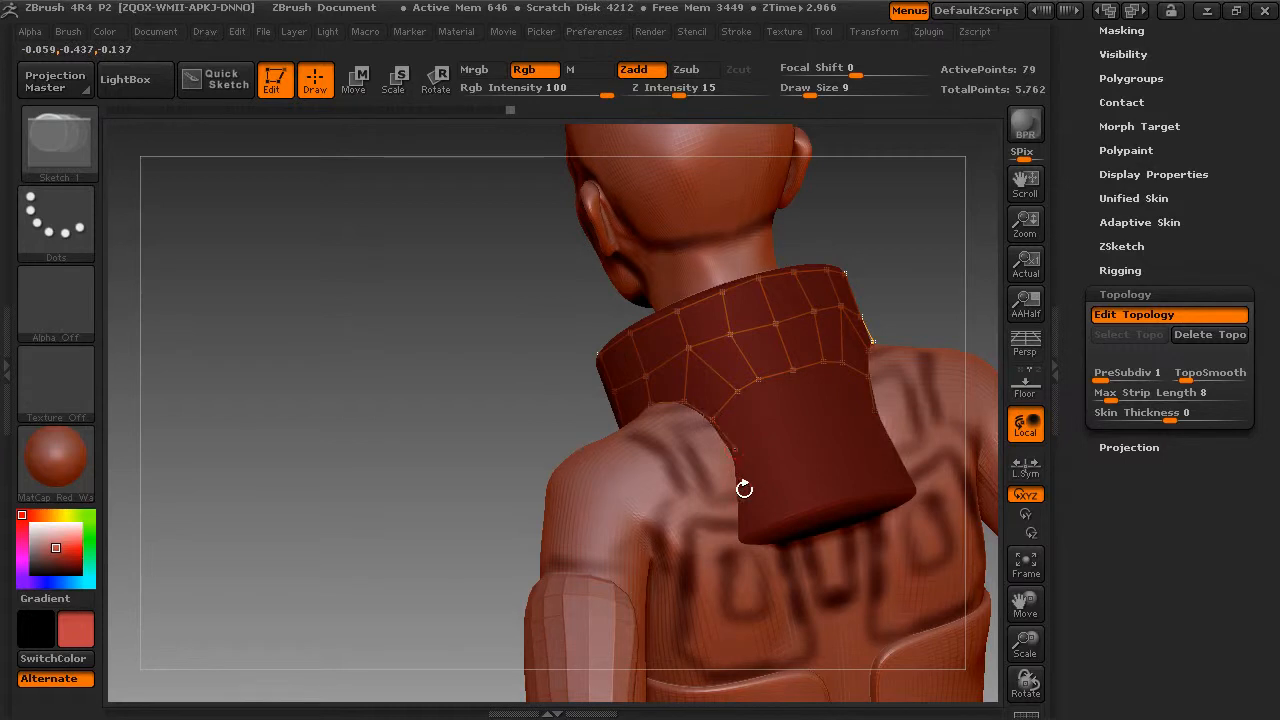
left_click(743, 490)
left_click(743, 531)
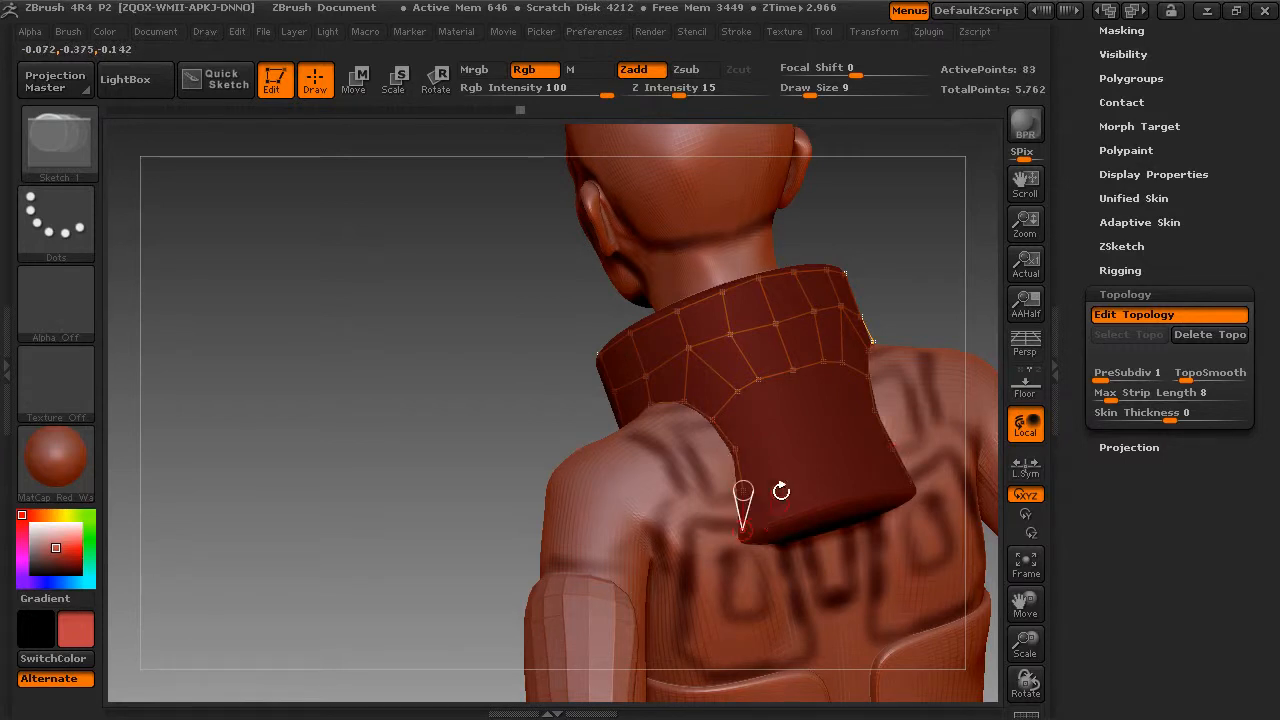
left_click_drag(924, 231, 920, 220)
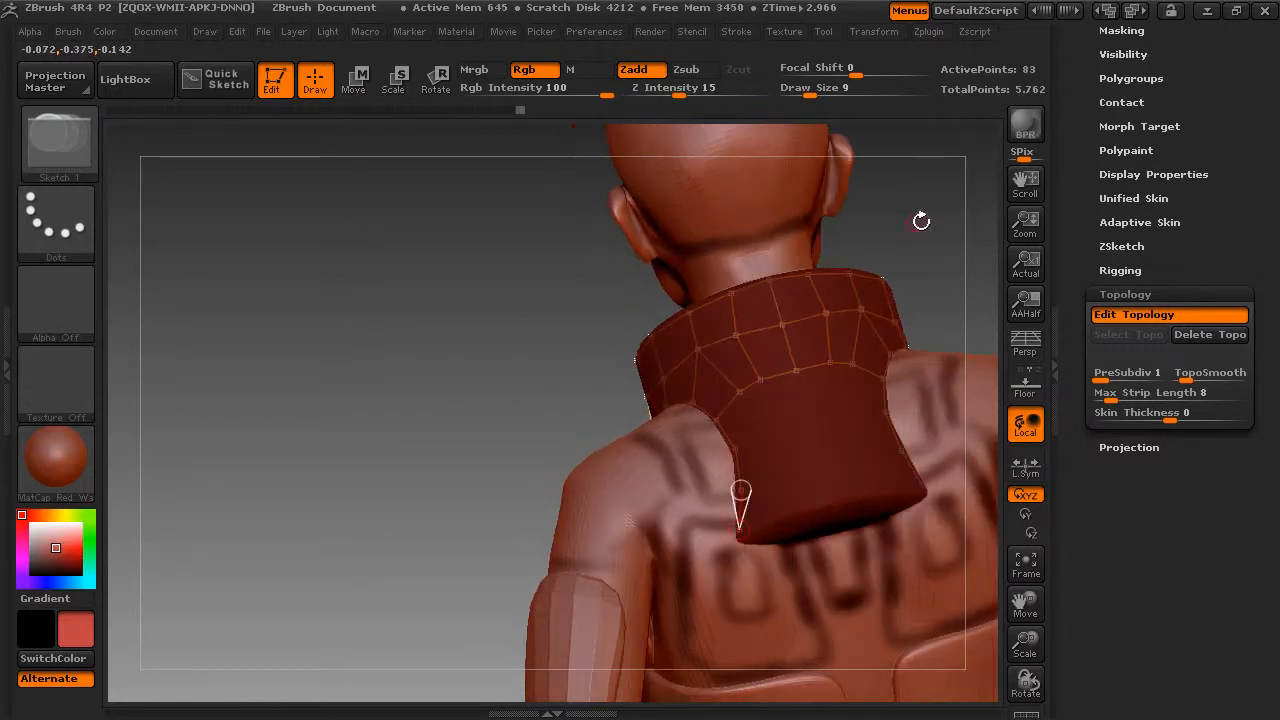
Step: Draw a fourth topology row across the collar's back flap and connect it to the third row and the side edge
left_click(796, 373, "ctrl")
left_click(809, 419)
left_click(780, 427)
left_click(757, 437)
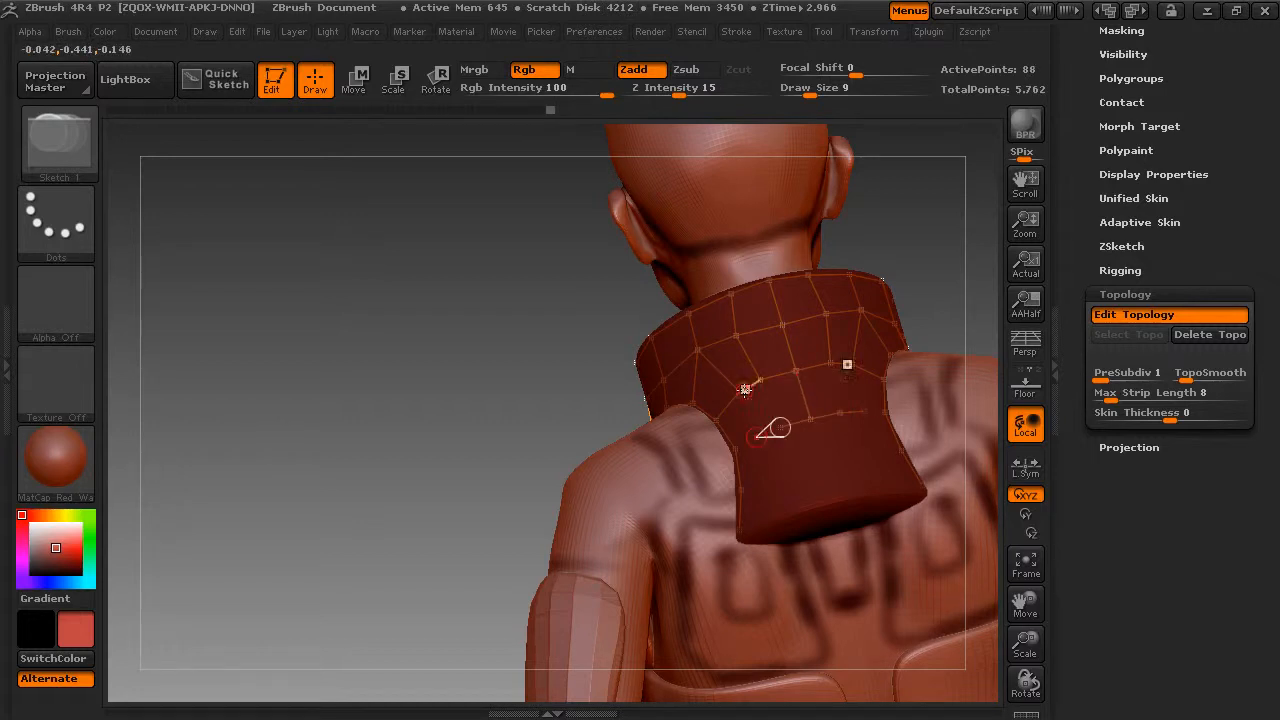
left_click(745, 390)
left_click_drag(566, 379, 661, 399)
left_click(763, 381)
left_click(777, 427)
left_click(756, 437)
left_click(737, 447)
Step: Draw a fifth topology row across the collar's back flap and connect its points to the fourth row
left_click(742, 489)
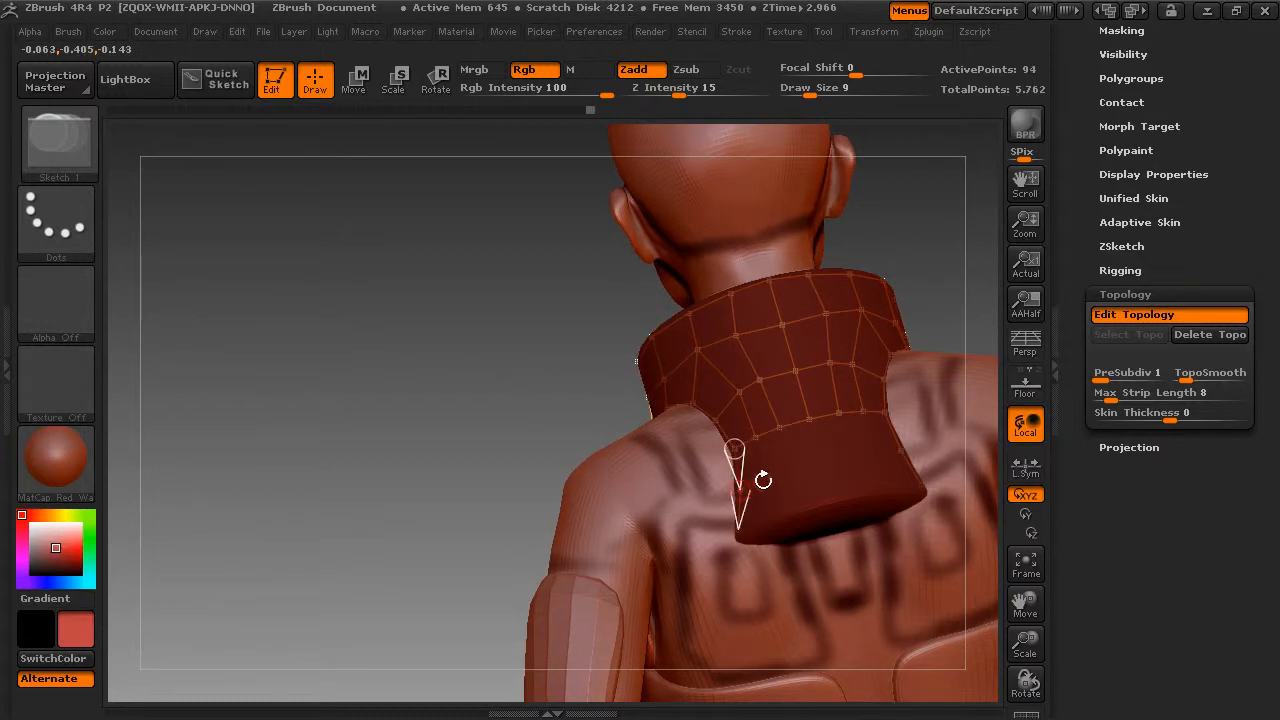
left_click(822, 460)
left_click(809, 420)
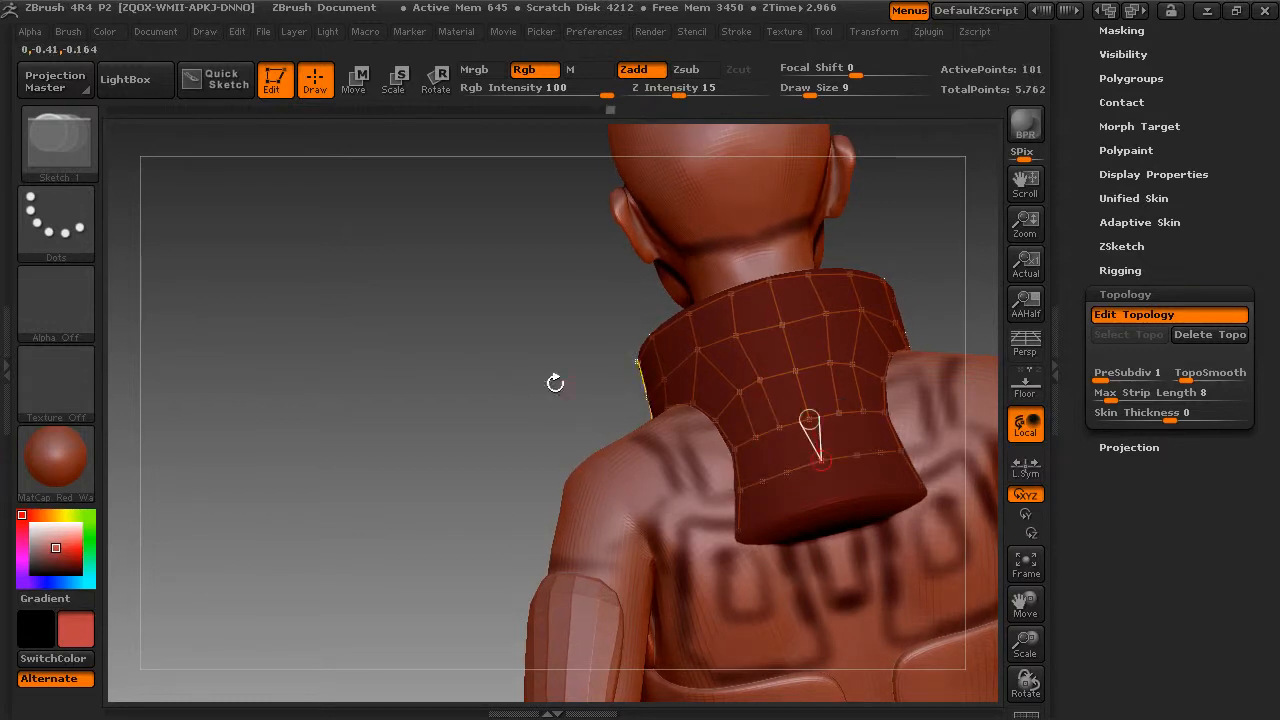
left_click_drag(554, 380, 558, 381)
left_click(780, 428)
left_click(788, 471)
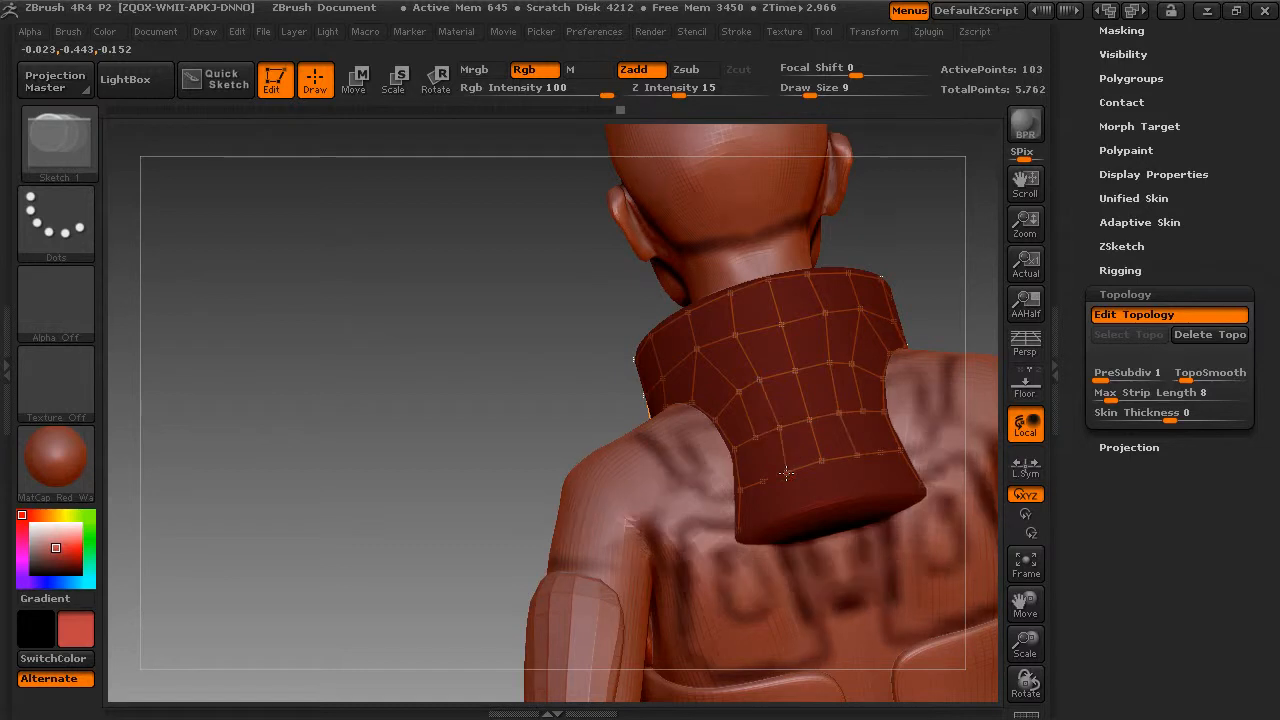
left_click(763, 481)
left_click(757, 441)
left_click_drag(530, 402, 571, 409)
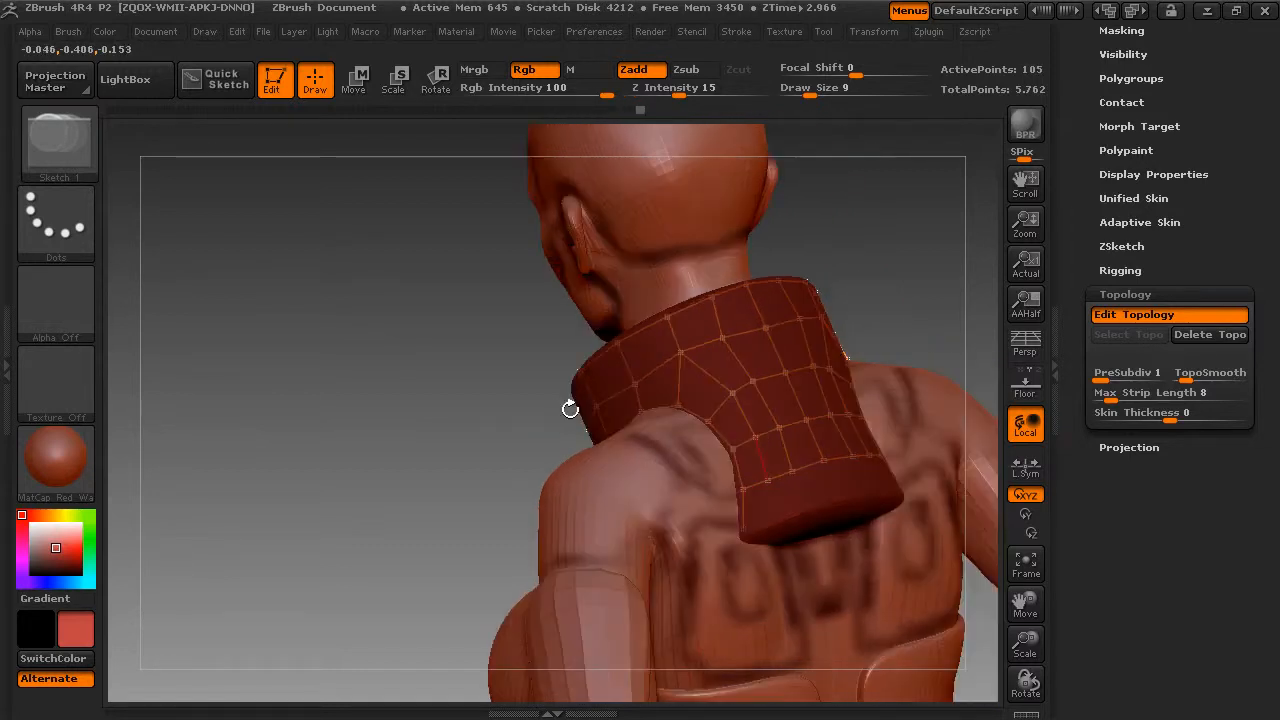
Step: Draw a topology row along the lower edge of the back flap from its corner to the centre
left_click_drag(431, 423, 392, 418)
left_click_drag(635, 495, 645, 497)
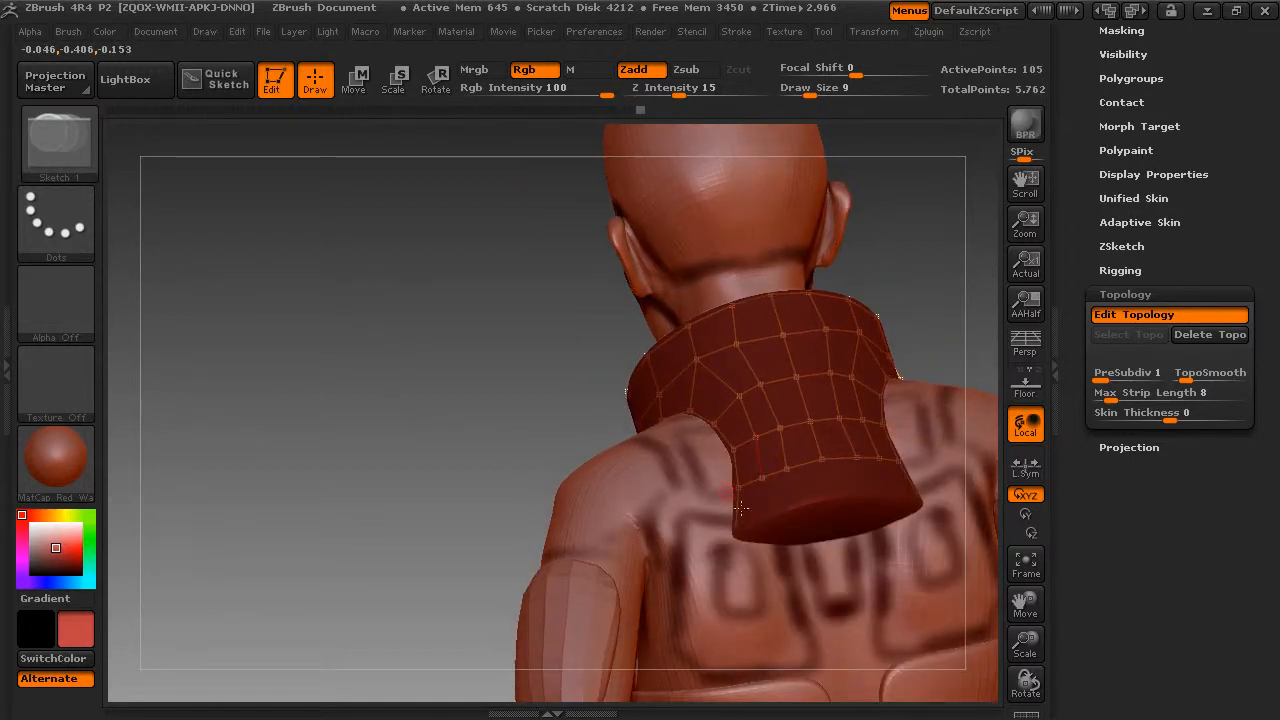
left_click(737, 527)
left_click(767, 513)
left_click(796, 502)
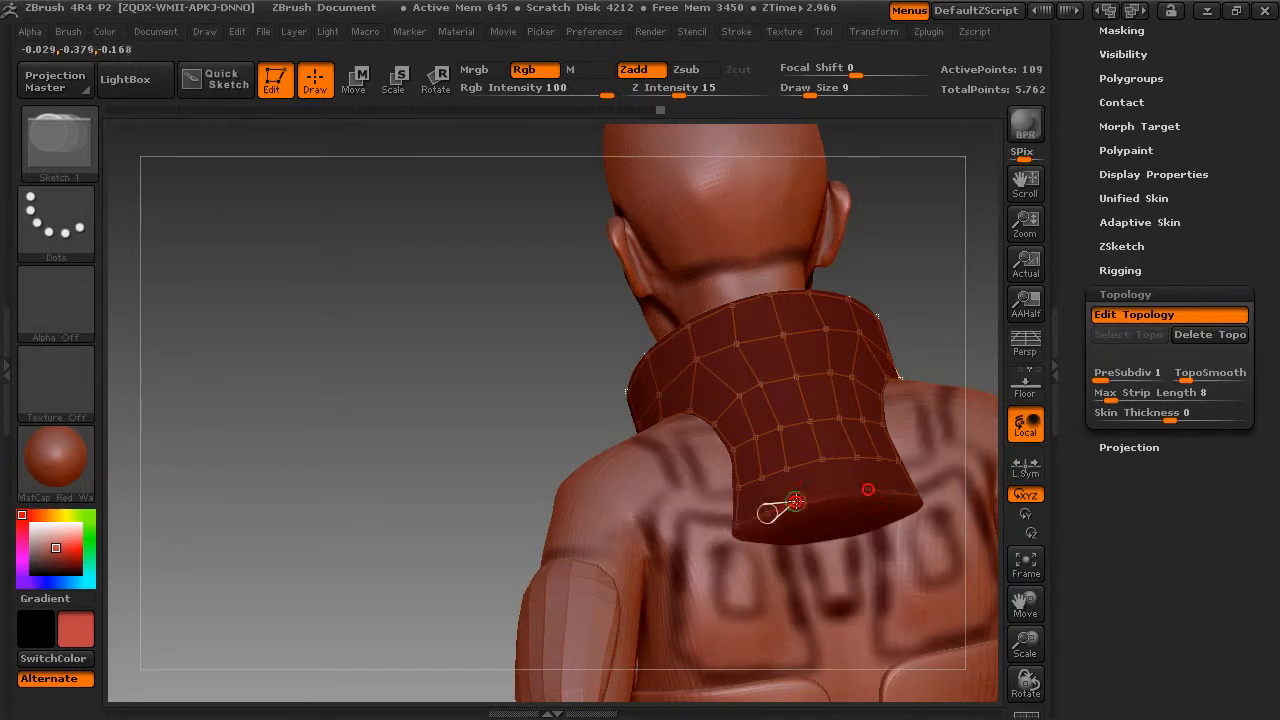
left_click(832, 493)
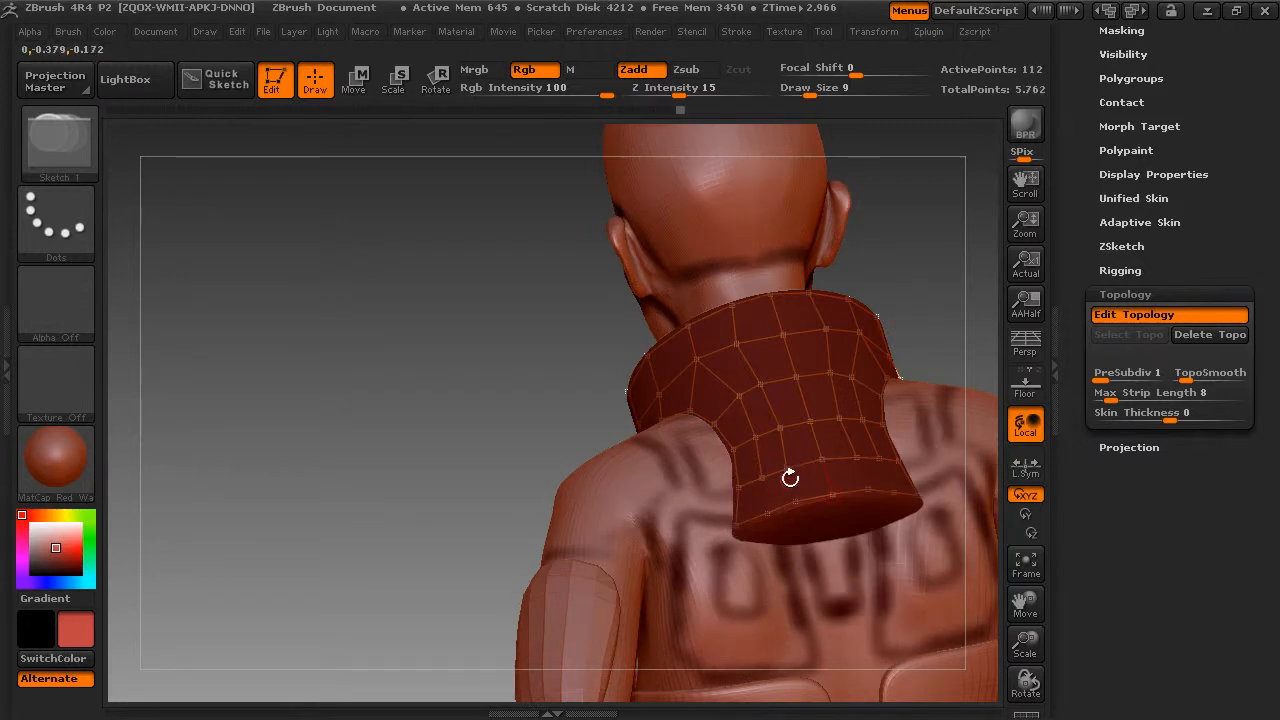
Step: Connect the back flap's lower-edge topology row to the fifth row with cross edges
left_click(787, 472)
left_click(796, 502)
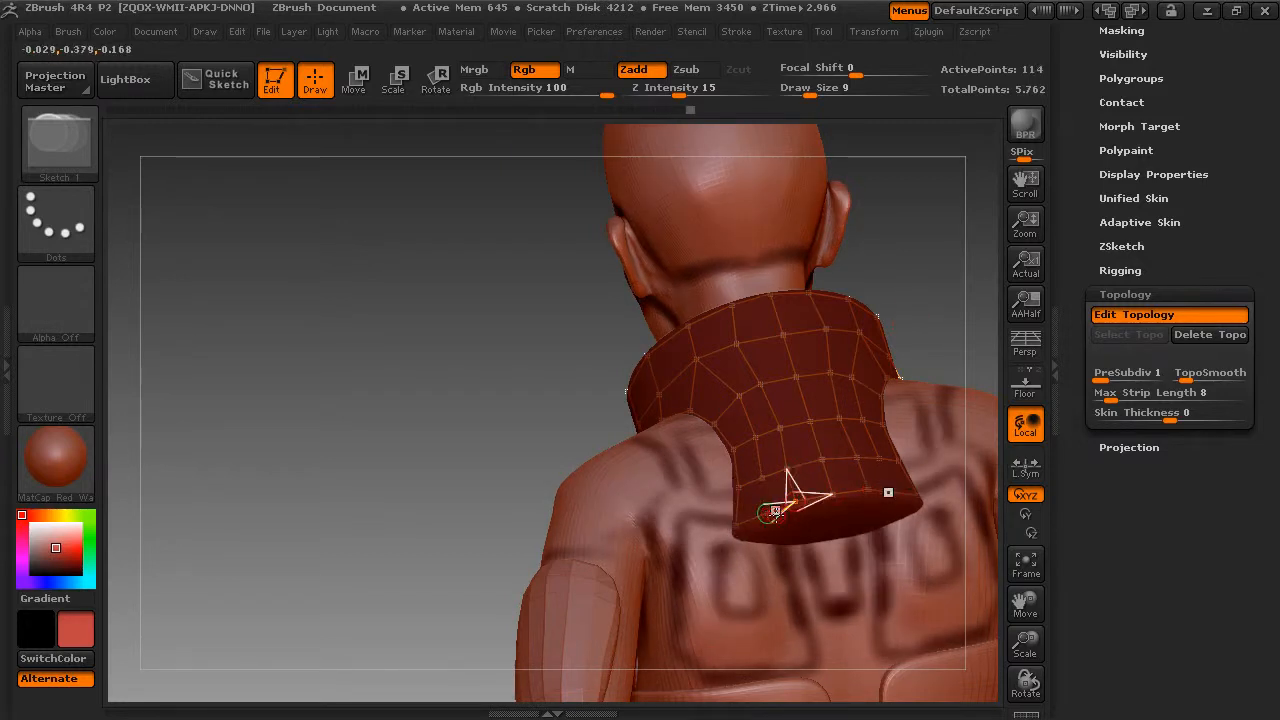
left_click(767, 513)
left_click(762, 478)
Step: Add topology points along the outer rim of the back flap's underside from the corner to the centre
left_click_drag(575, 398, 775, 526)
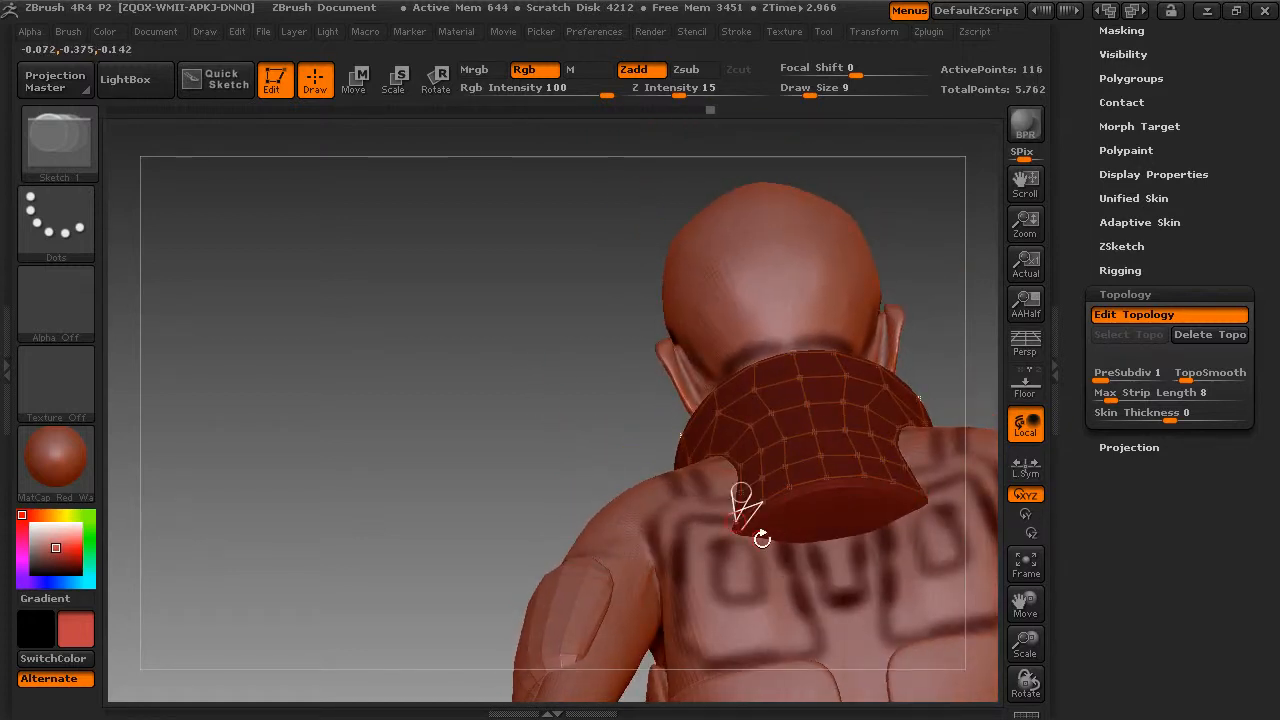
left_click(767, 536)
left_click(809, 536)
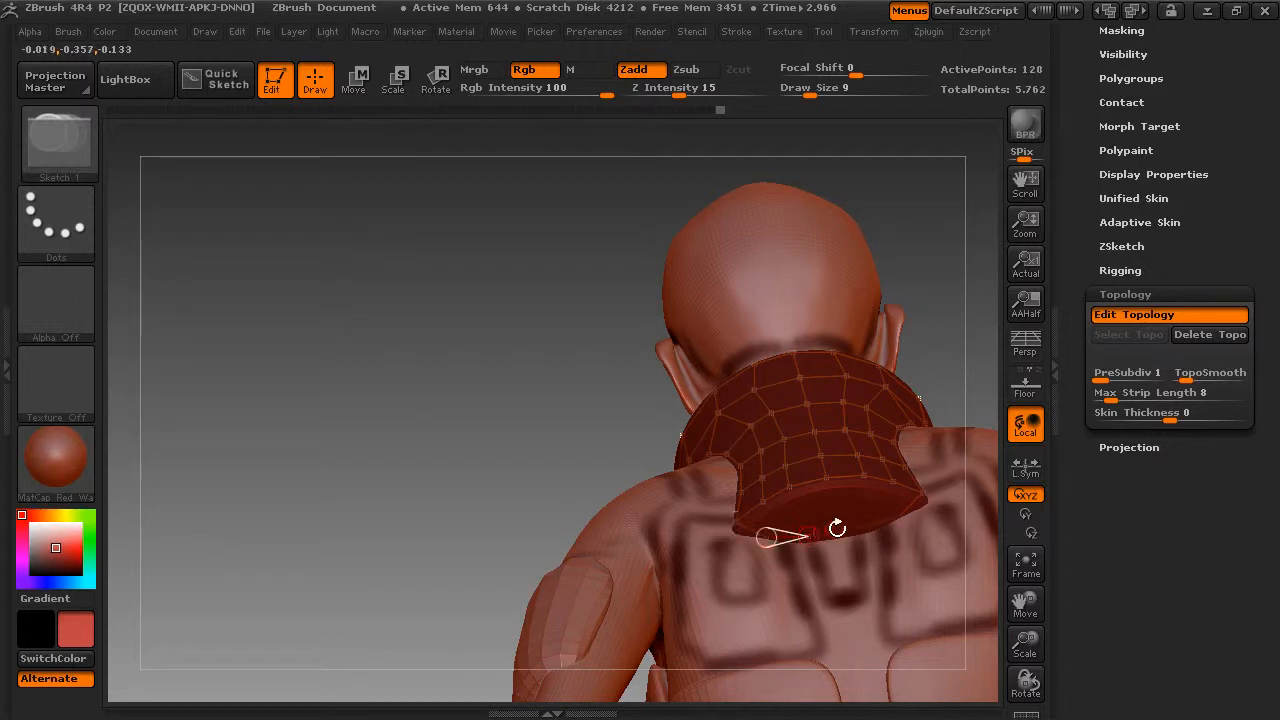
left_click_drag(937, 351, 948, 354)
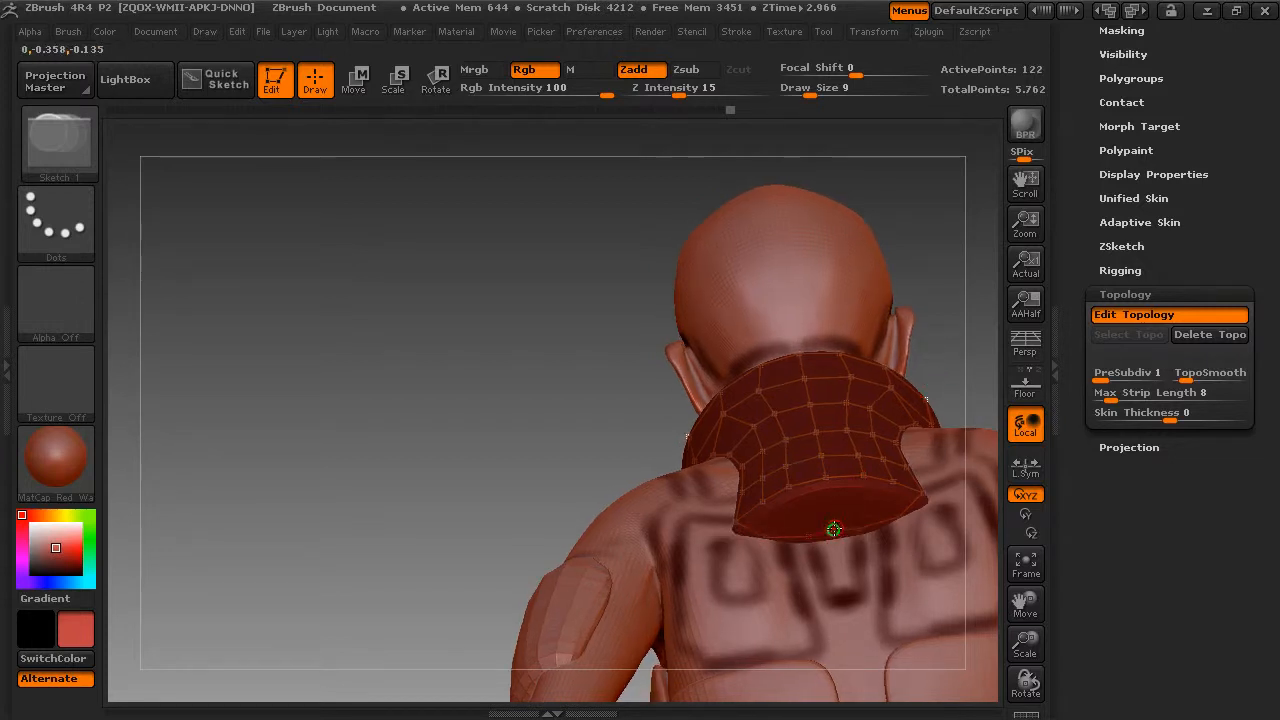
Step: Add a second row of topology points across the underside of the collar's back flap and set the draw size to 1
left_click(835, 512)
left_click(808, 522)
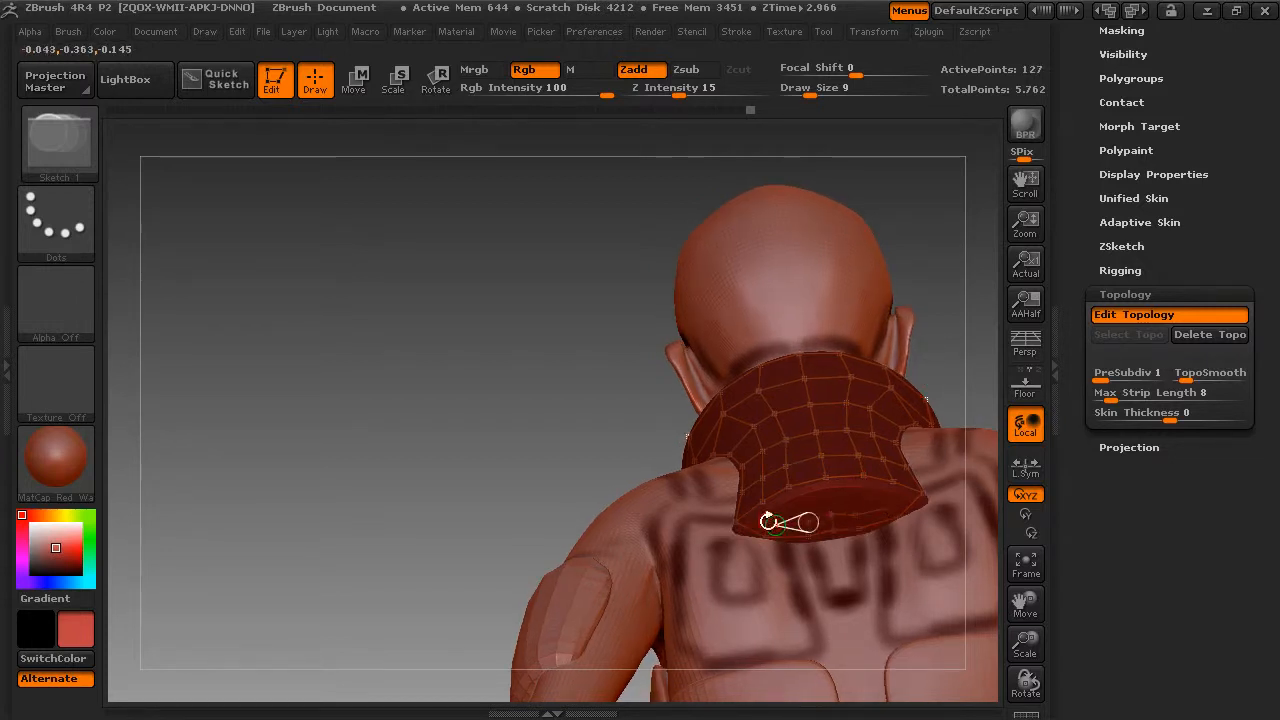
left_click(766, 537)
left_click_drag(609, 470, 601, 475)
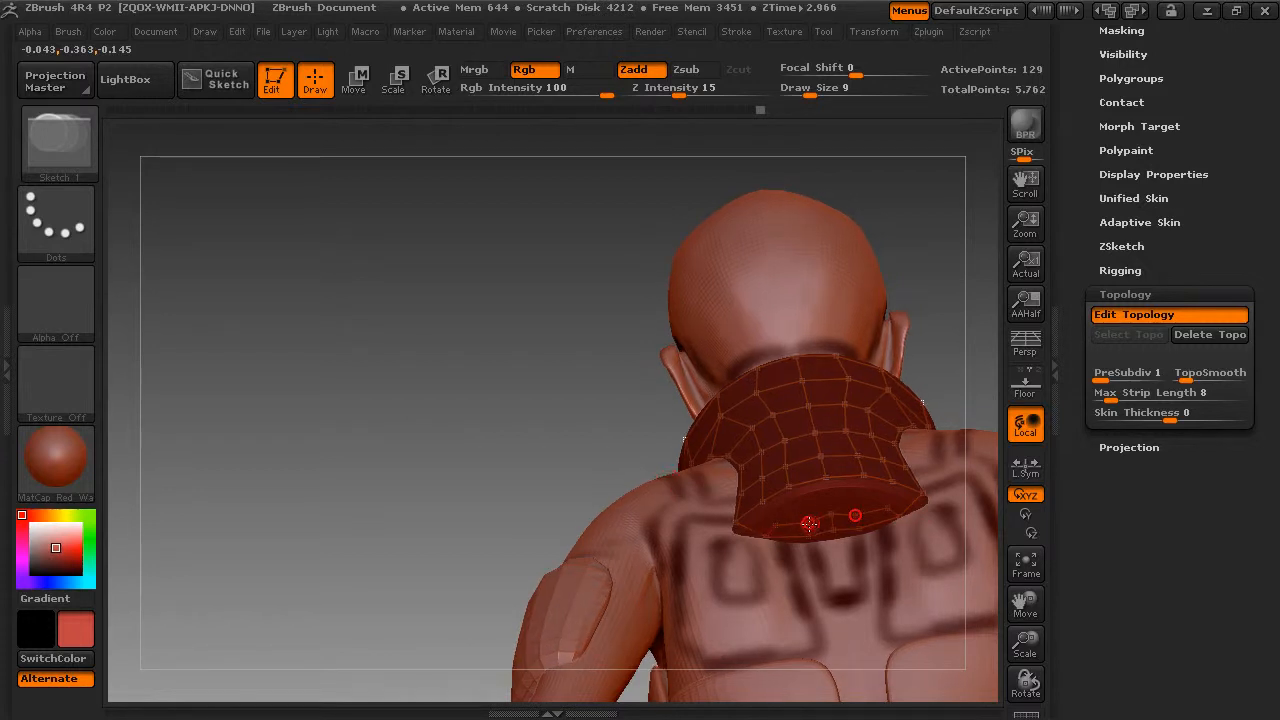
key("space")
left_click_drag(802, 411, 775, 411)
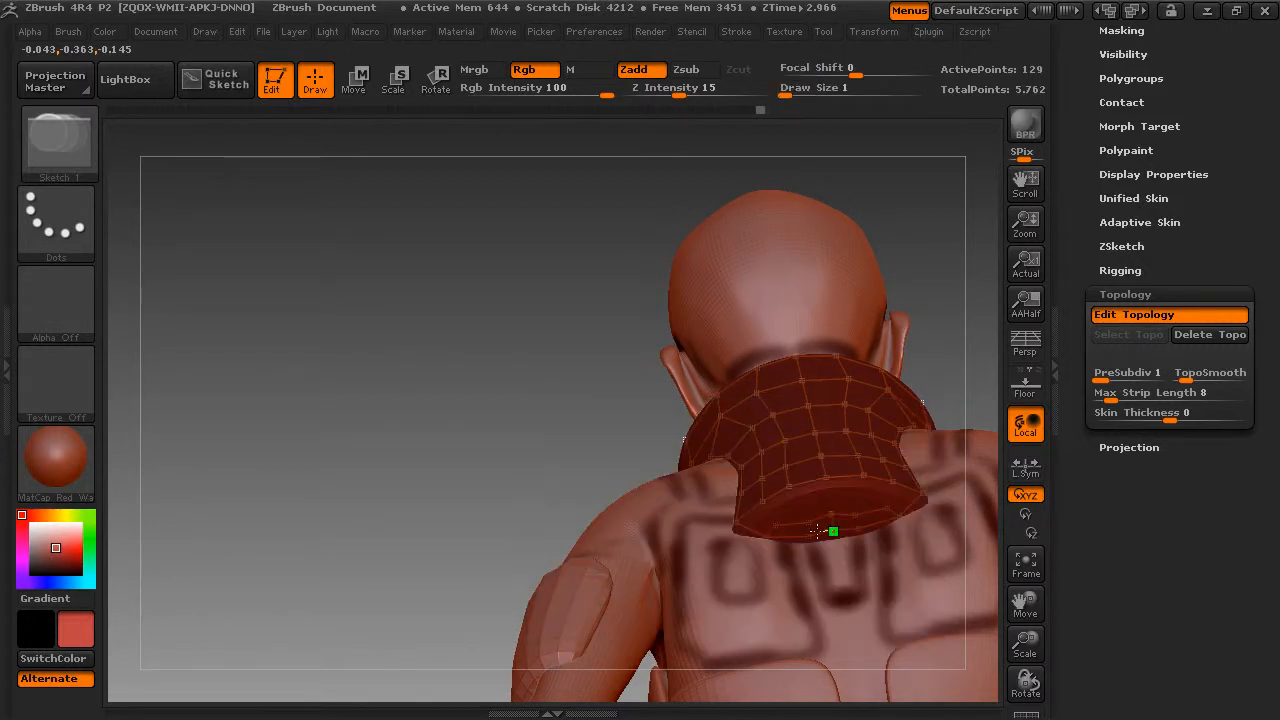
Step: Connect the second topology row on the back flap's underside to the neighbouring flap edge with cross edges up to the centre
left_click_drag(578, 438, 562, 444)
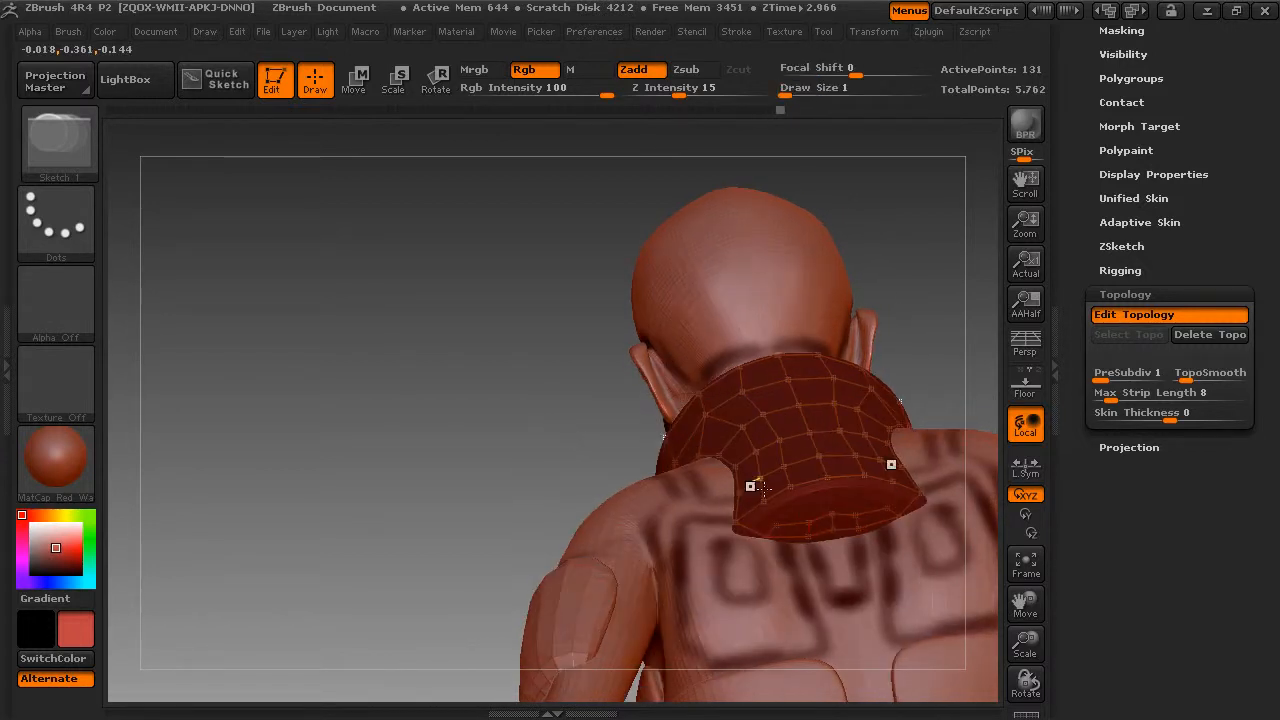
left_click(764, 501)
right_click_drag(760, 449, 794, 469)
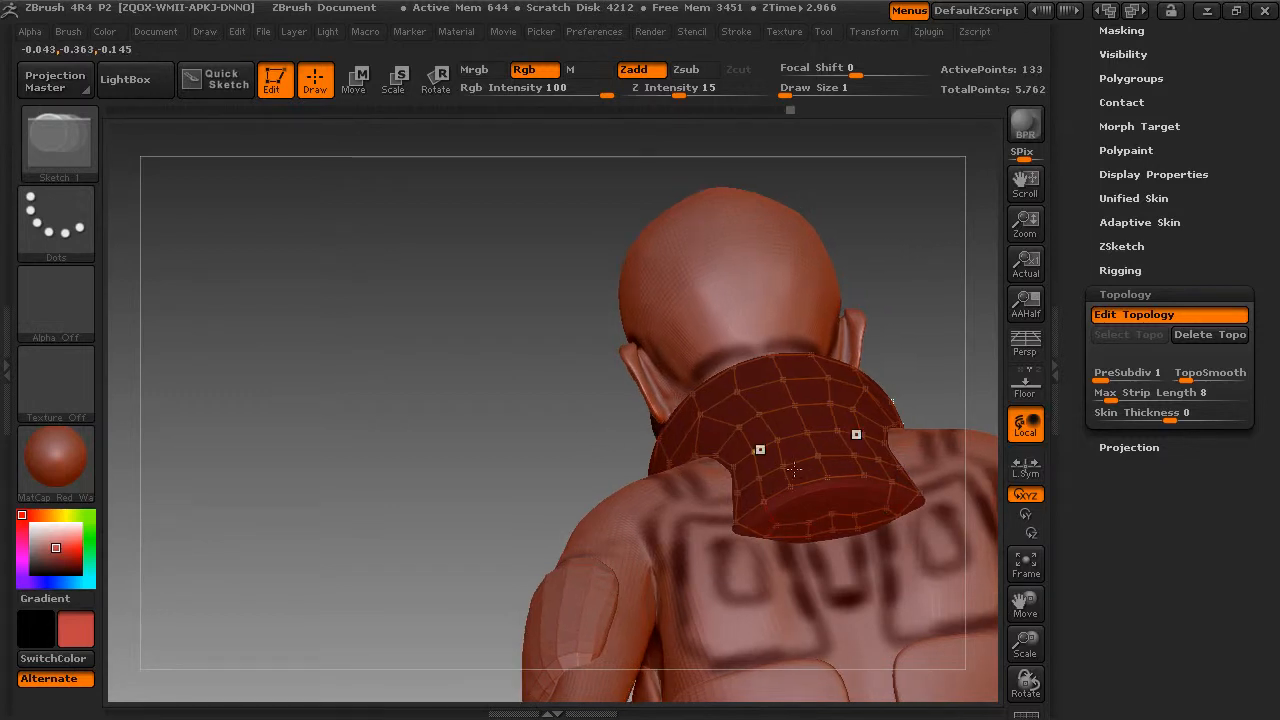
left_click(790, 488)
left_click(809, 522)
left_click_drag(635, 457, 617, 459)
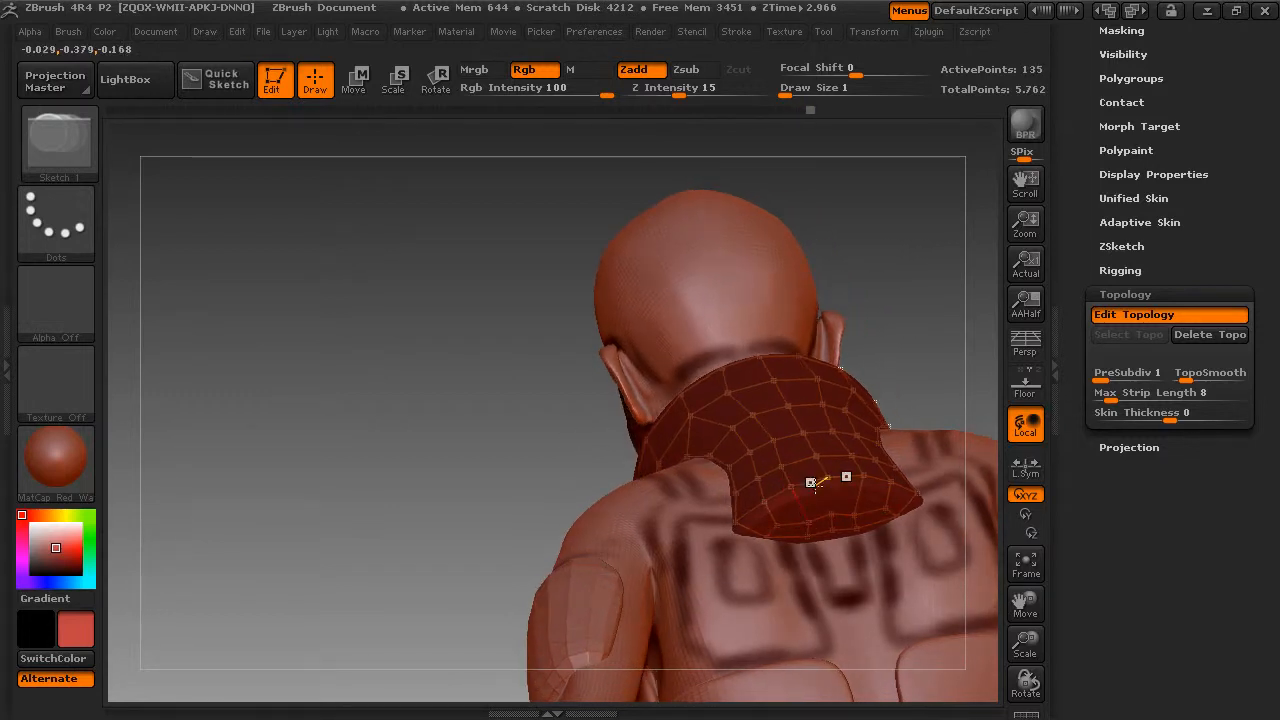
left_click(828, 514)
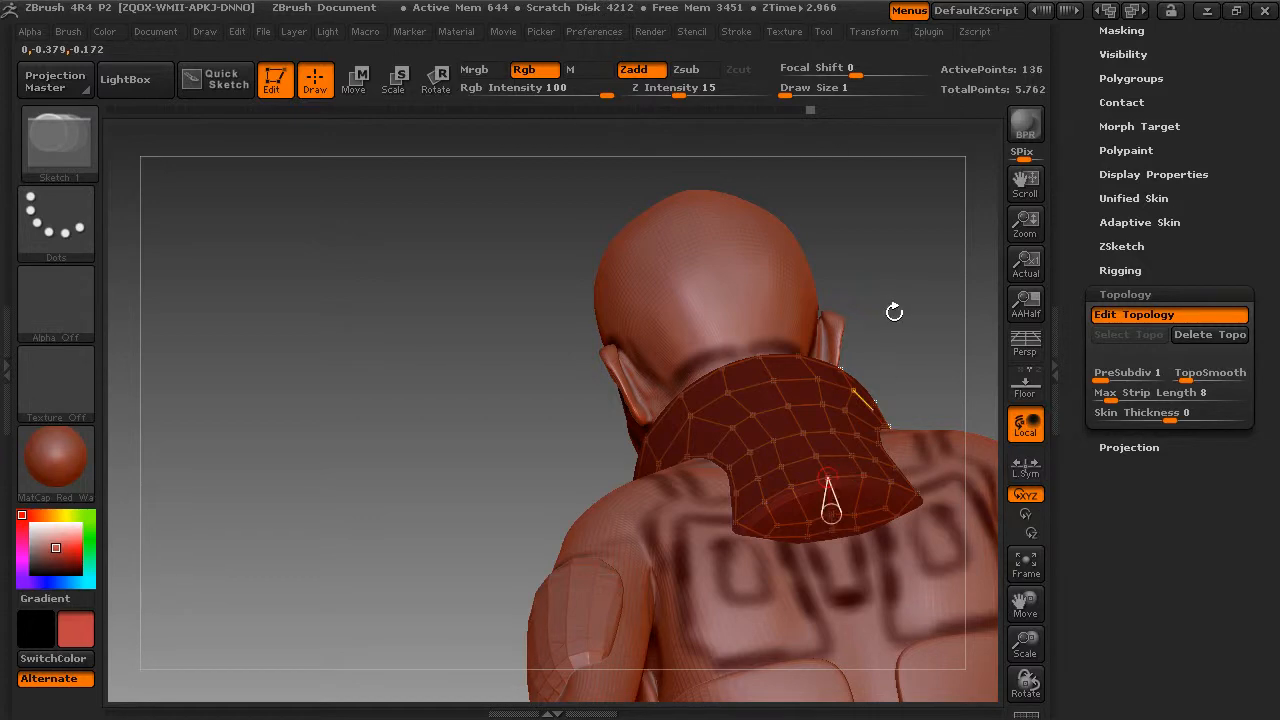
Step: Preview the adaptive skin of the collar topology and inspect it from the front
left_click_drag(894, 309, 965, 300)
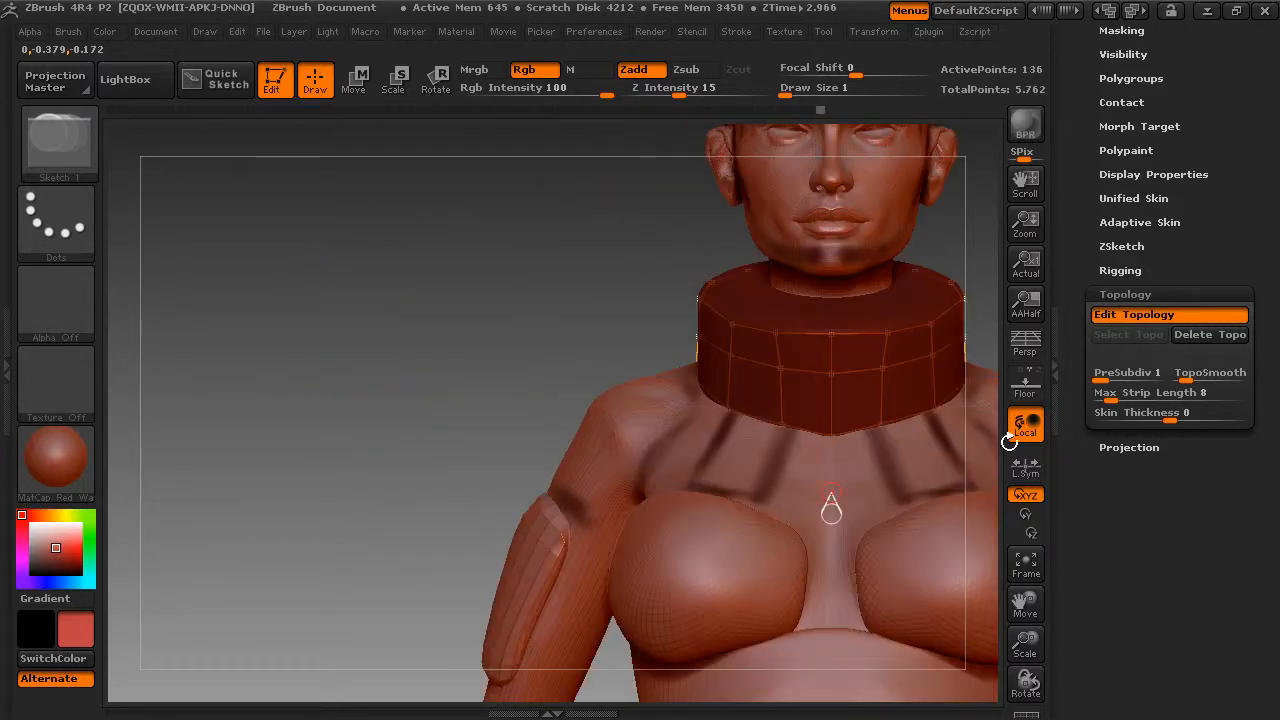
left_click_drag(1030, 598, 868, 606)
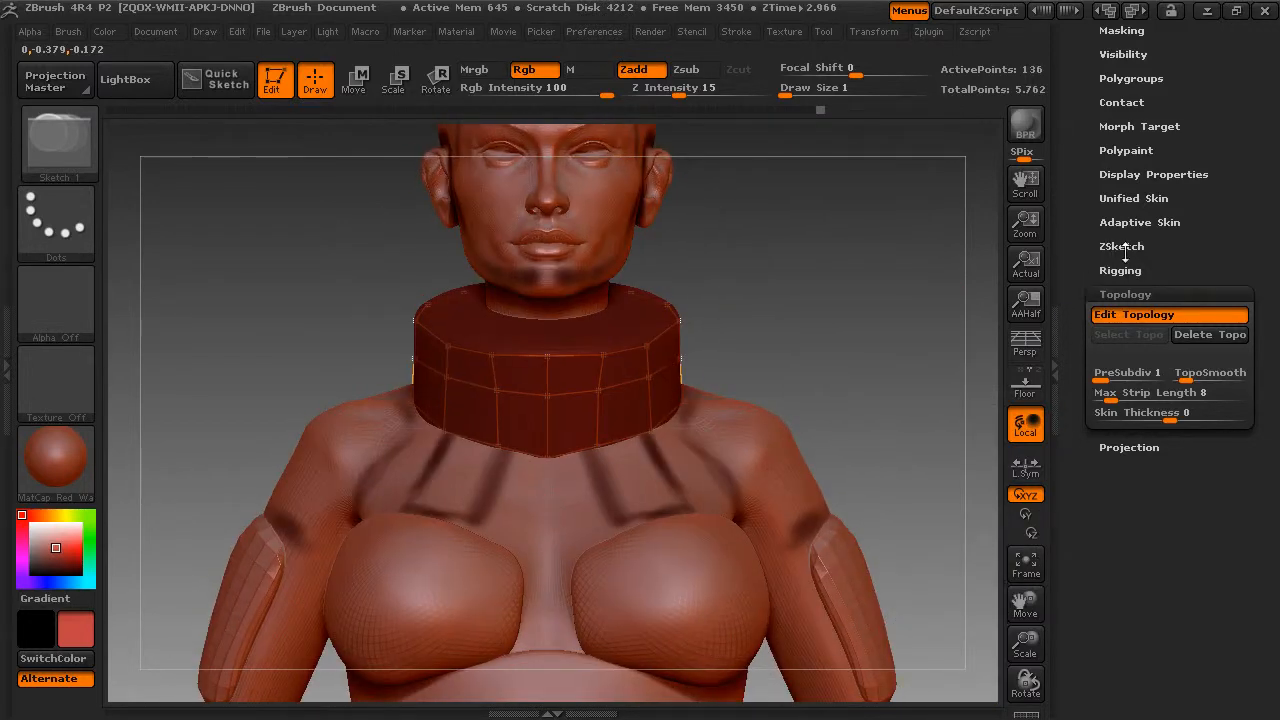
left_click(1123, 222)
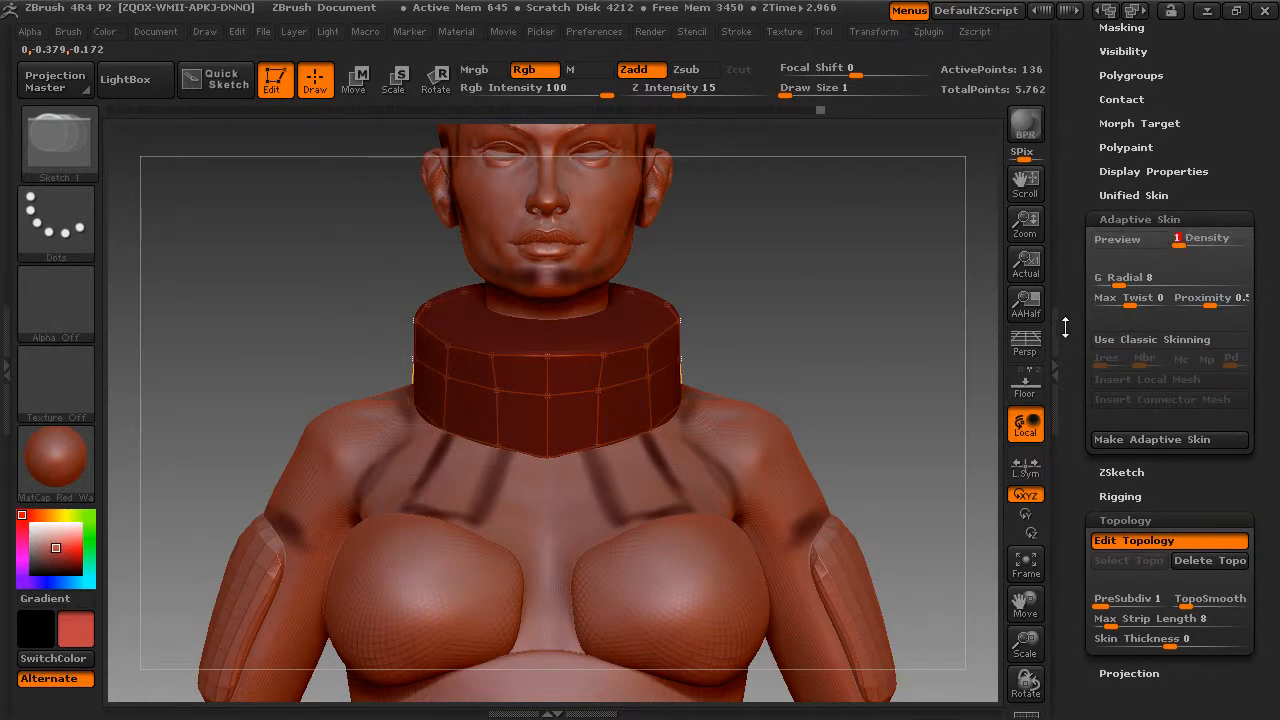
left_click_drag(1065, 327, 1076, 148)
key("a")
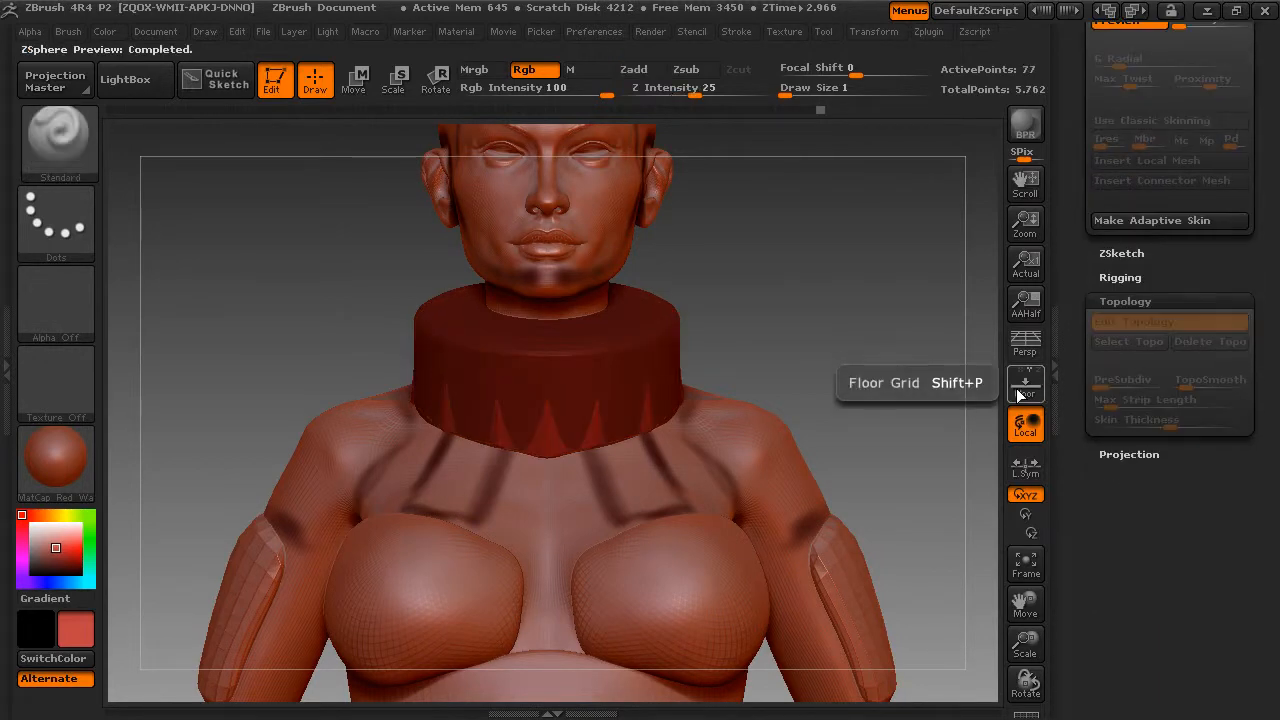
mouse_move(962, 386)
left_mouse_down()
mouse_move(896, 382)
mouse_move(957, 377)
left_mouse_up()
Step: Set the collar topology's skin thickness to -0.006, checking it in the preview, and generate the adaptive skin mesh
left_click(1134, 321)
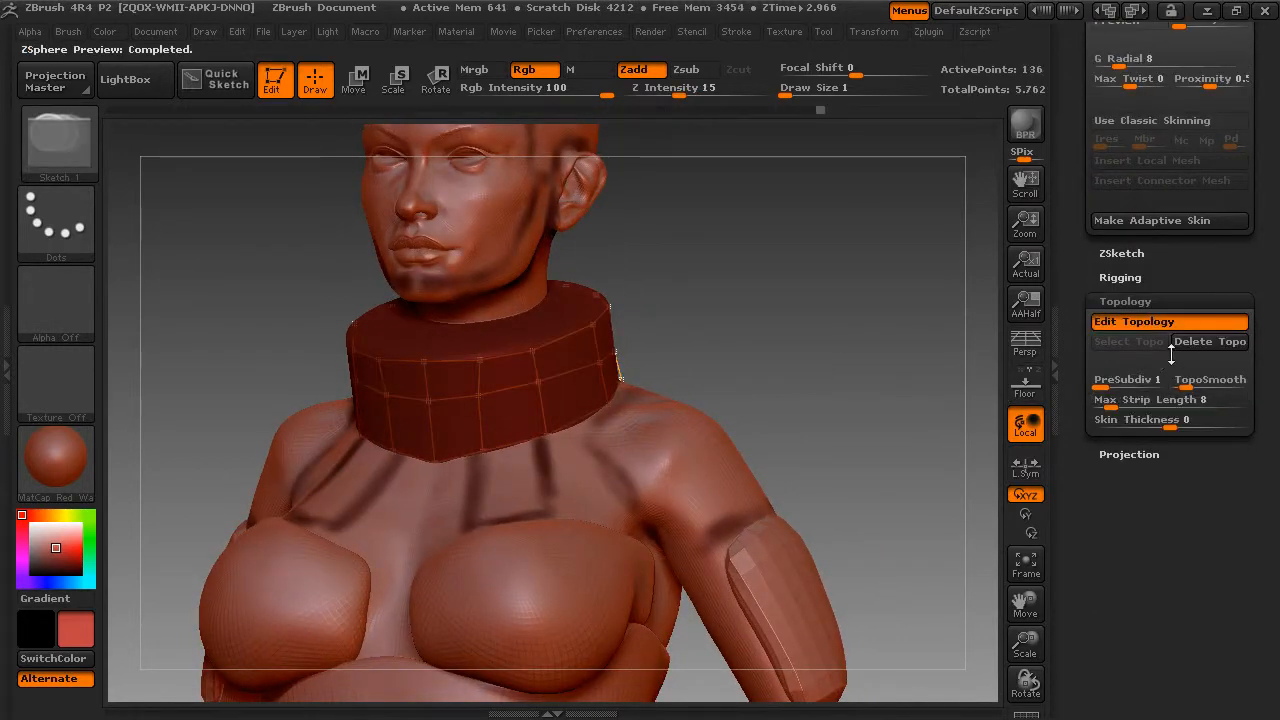
left_click_drag(1170, 422, 1146, 432)
key("a")
key("a")
key("a")
key("a")
key("a")
key("a")
key("a")
key("a")
key("a")
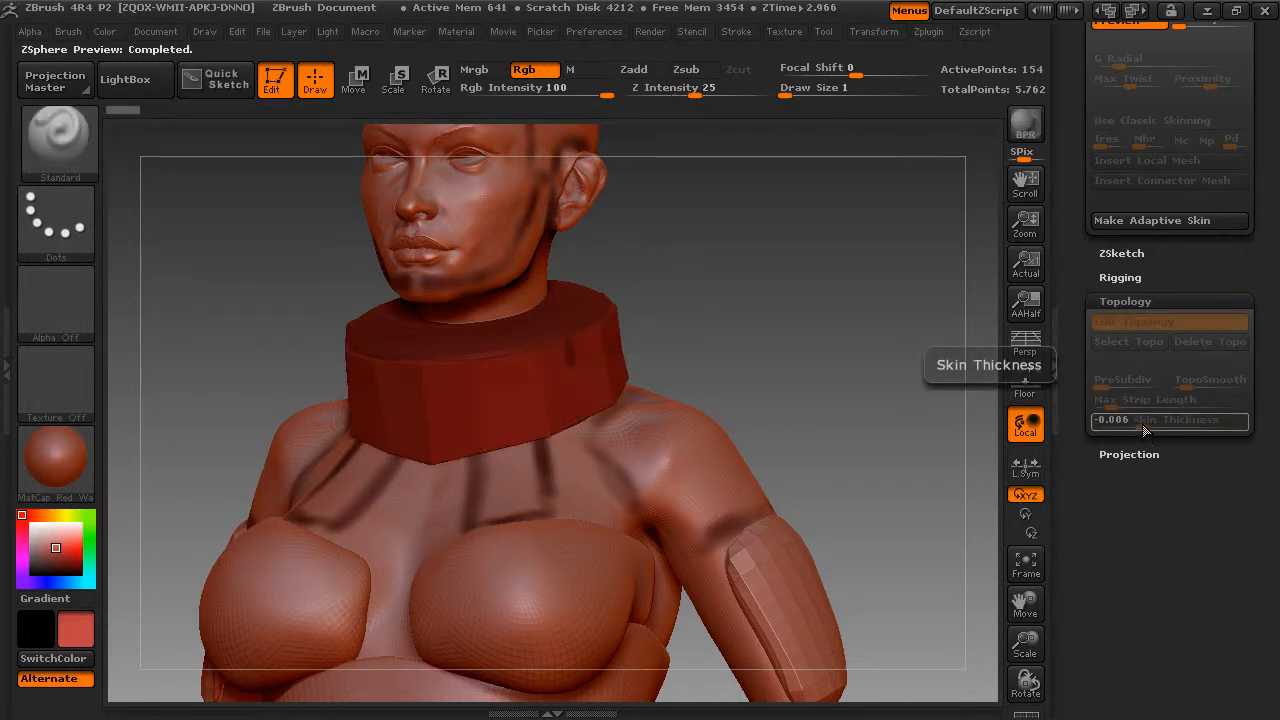
scroll(1130, 328, "up", 3)
left_click(1124, 330)
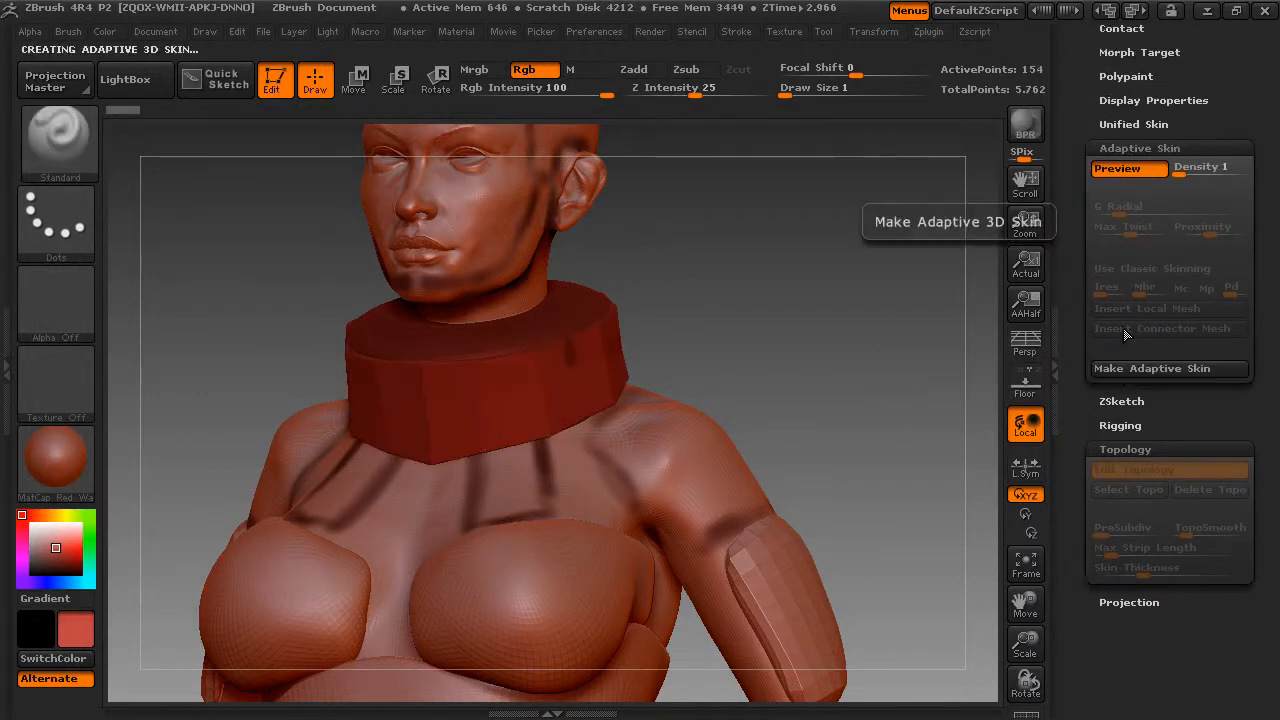
Step: Delete the PM3D_Cylinder3D_1 and ZSphere1 subtools
left_click_drag(1076, 345, 1069, 592)
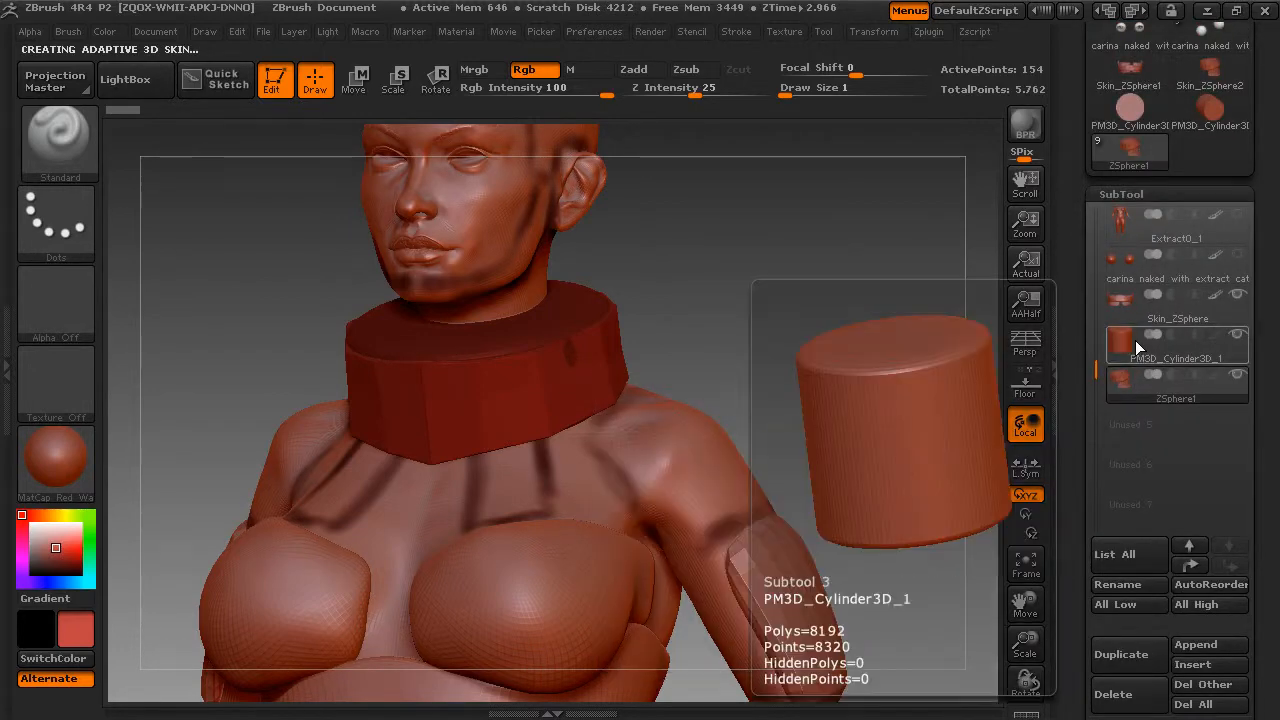
left_click(1135, 340)
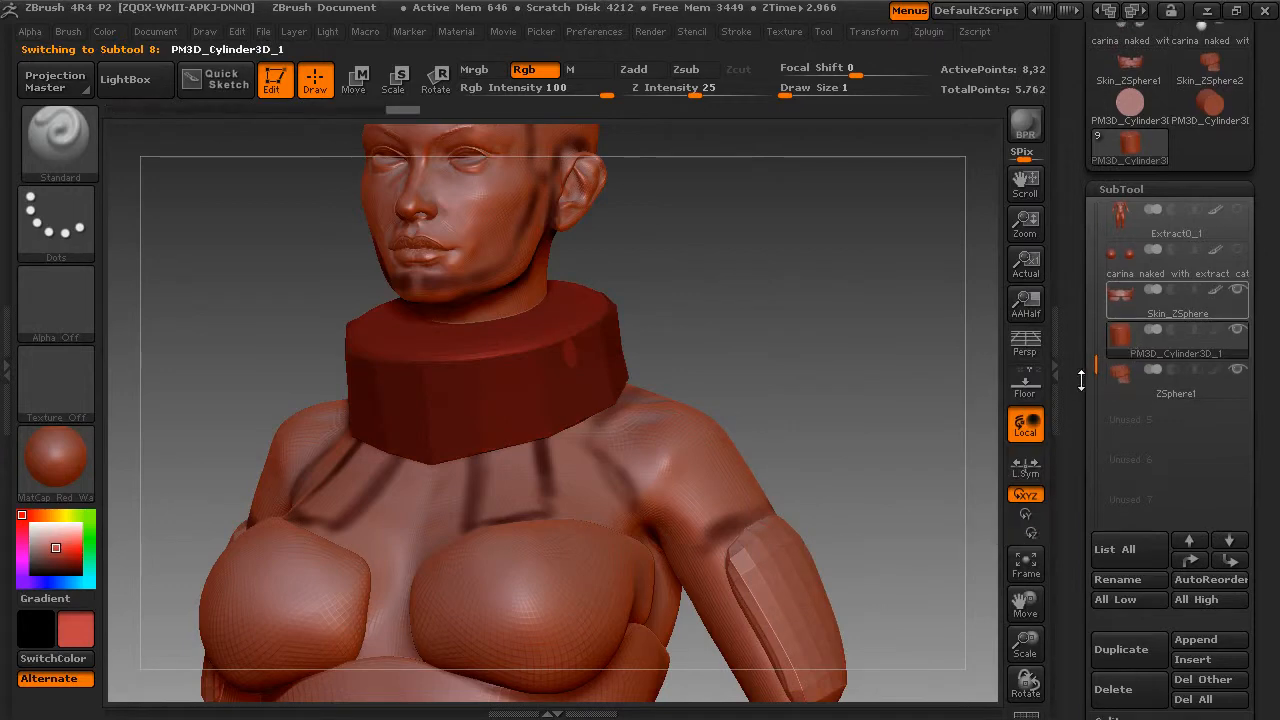
scroll(1122, 470, "down", 3)
left_click(1113, 479)
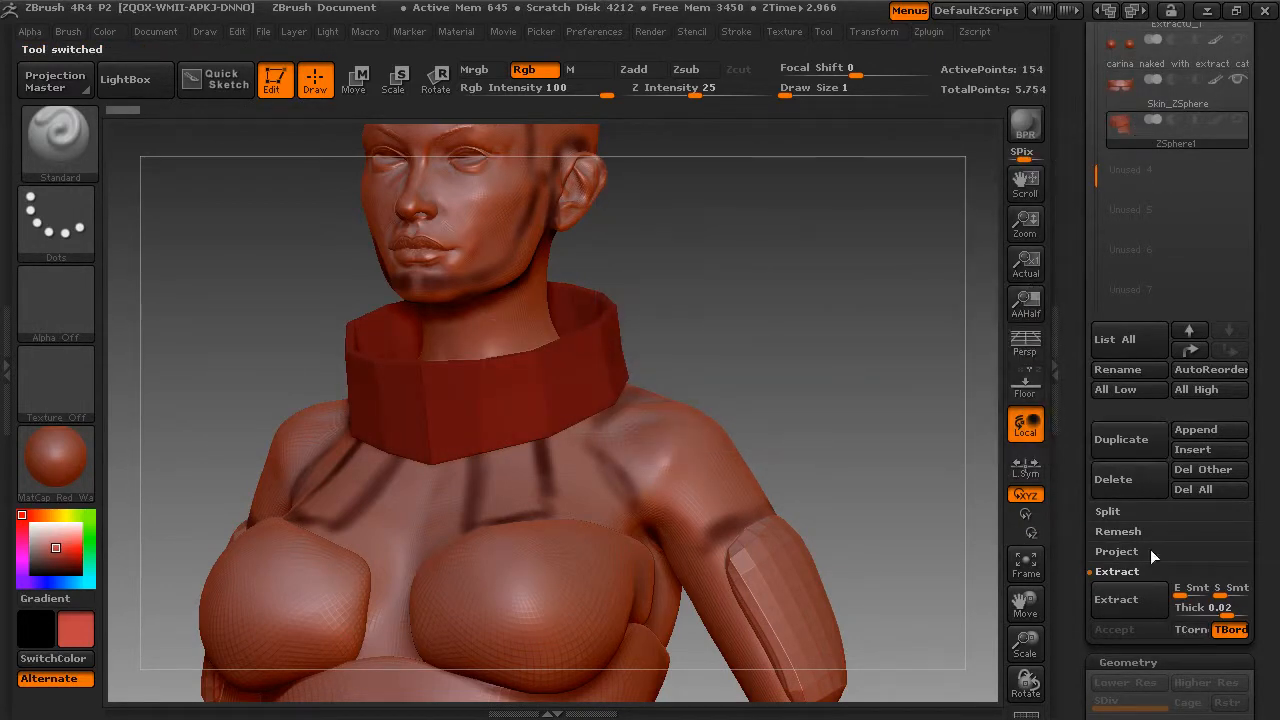
left_click(1108, 480)
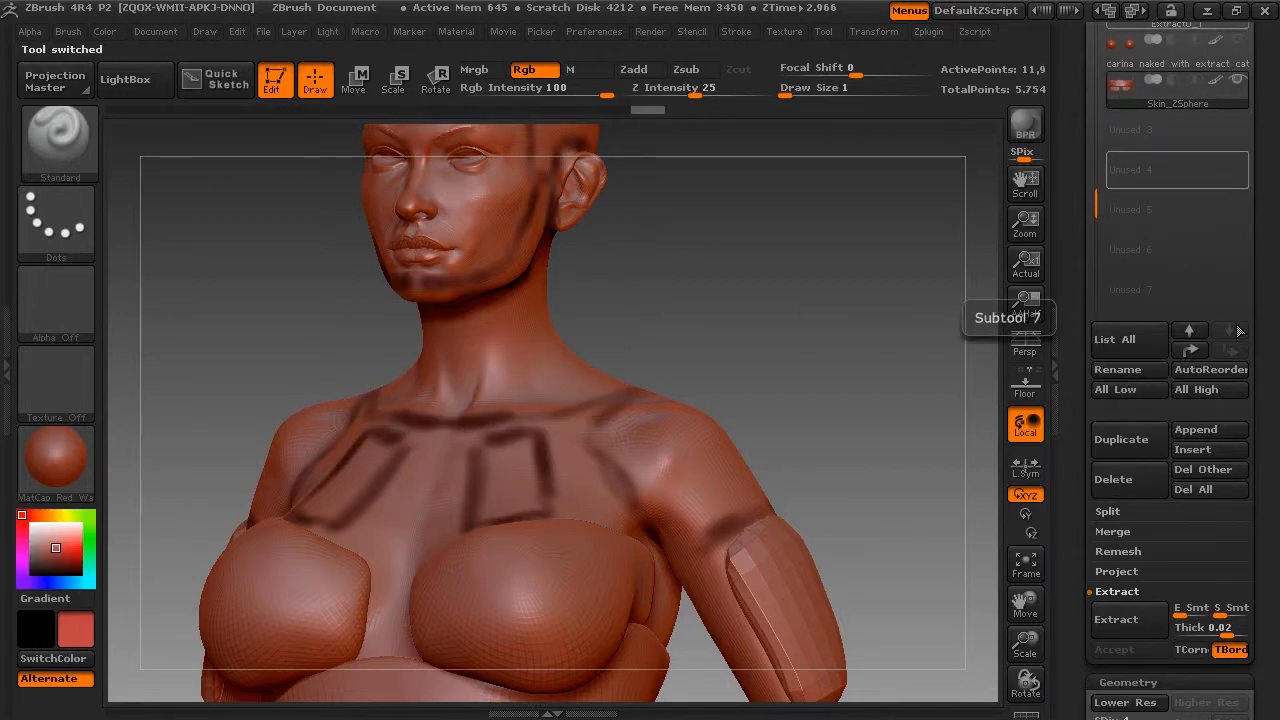
Step: Append the Skin_ZSphere2 mesh as a subtool, make it active and set its colour to white
left_click(1198, 429)
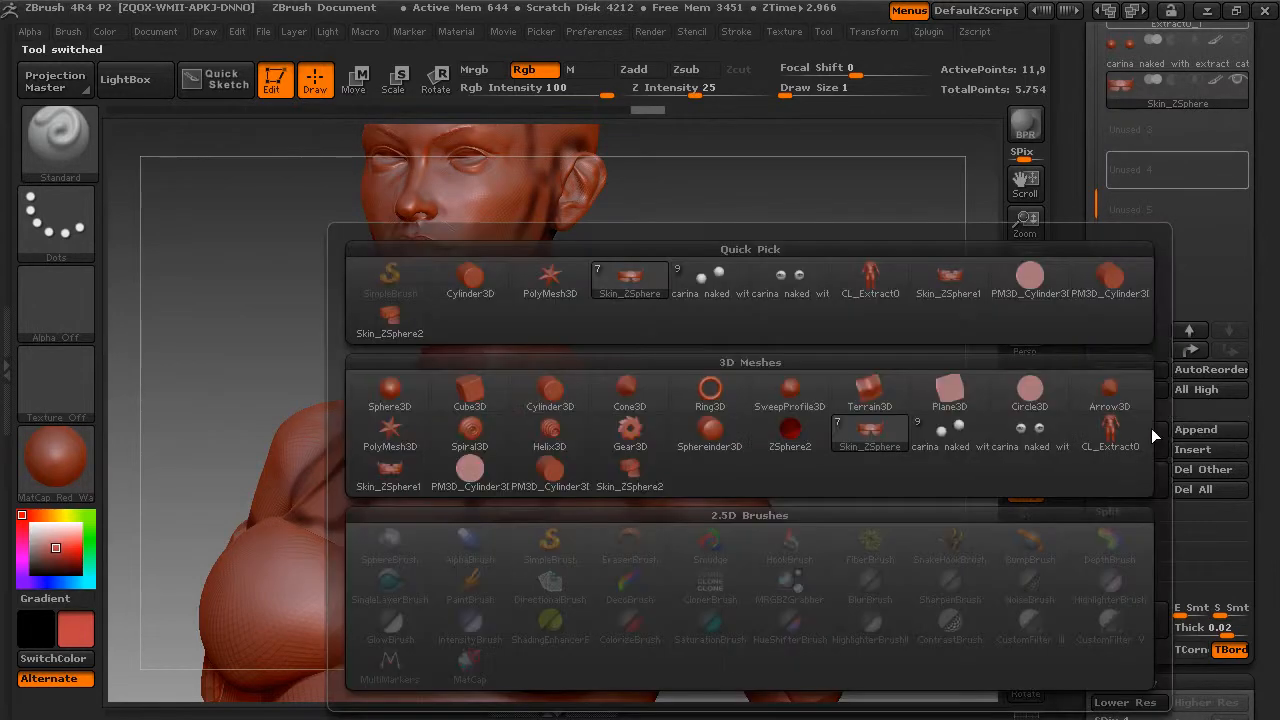
left_click(660, 472)
left_click(1127, 130)
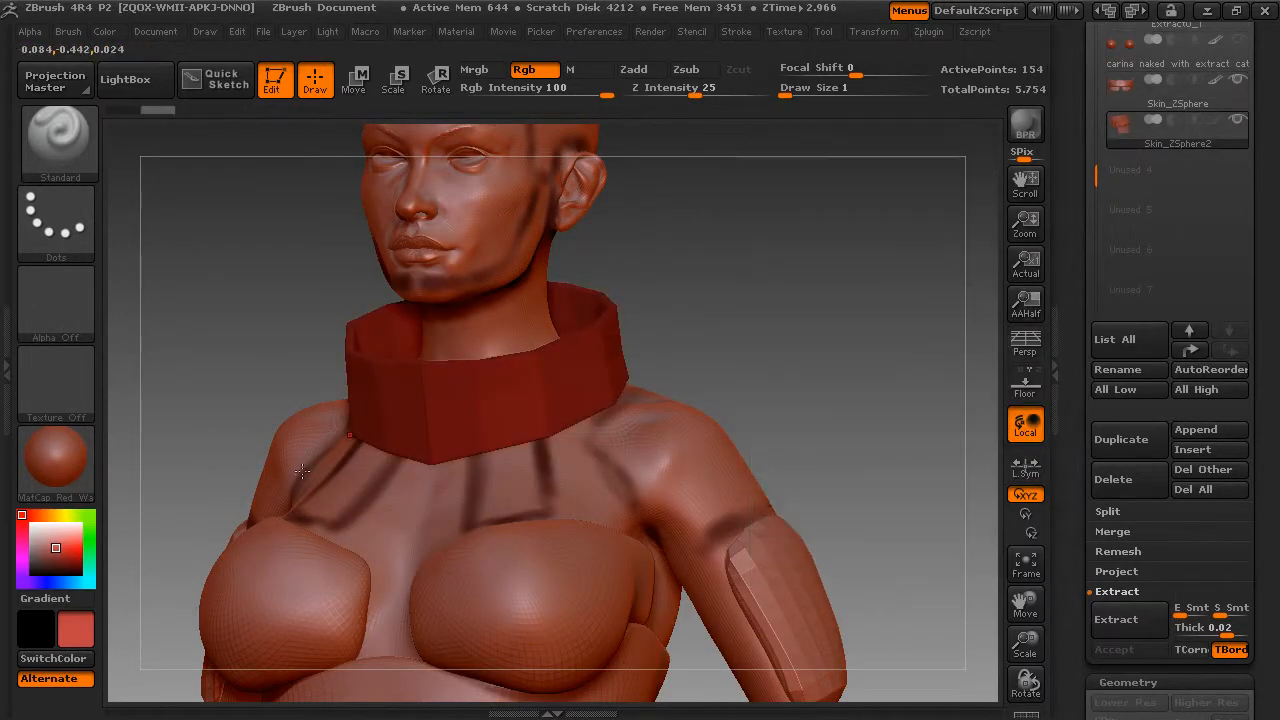
left_click_drag(48, 547, 30, 514)
left_click_drag(717, 291, 765, 296, "shift")
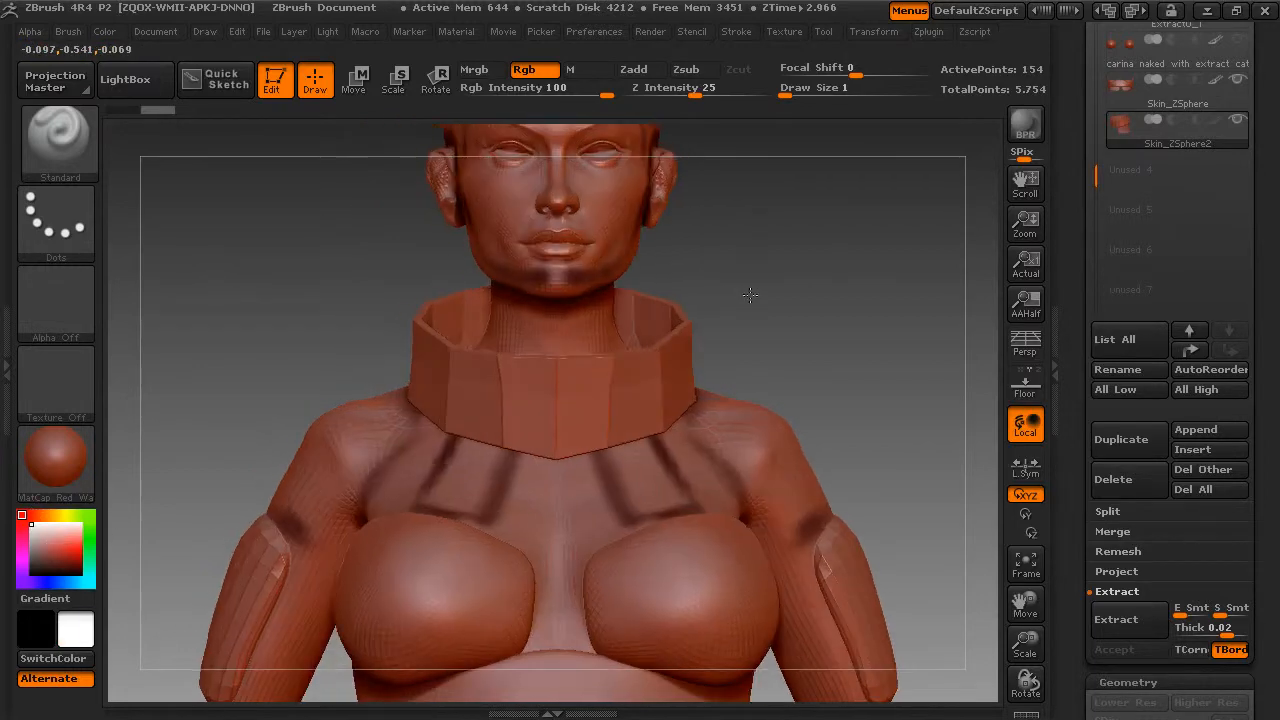
Step: Subdivide the Skin_ZSphere2 collar mesh three times
left_click_drag(734, 337, 647, 335)
left_click_drag(761, 327, 809, 309)
key("ctrl")
key("ctrl+d")
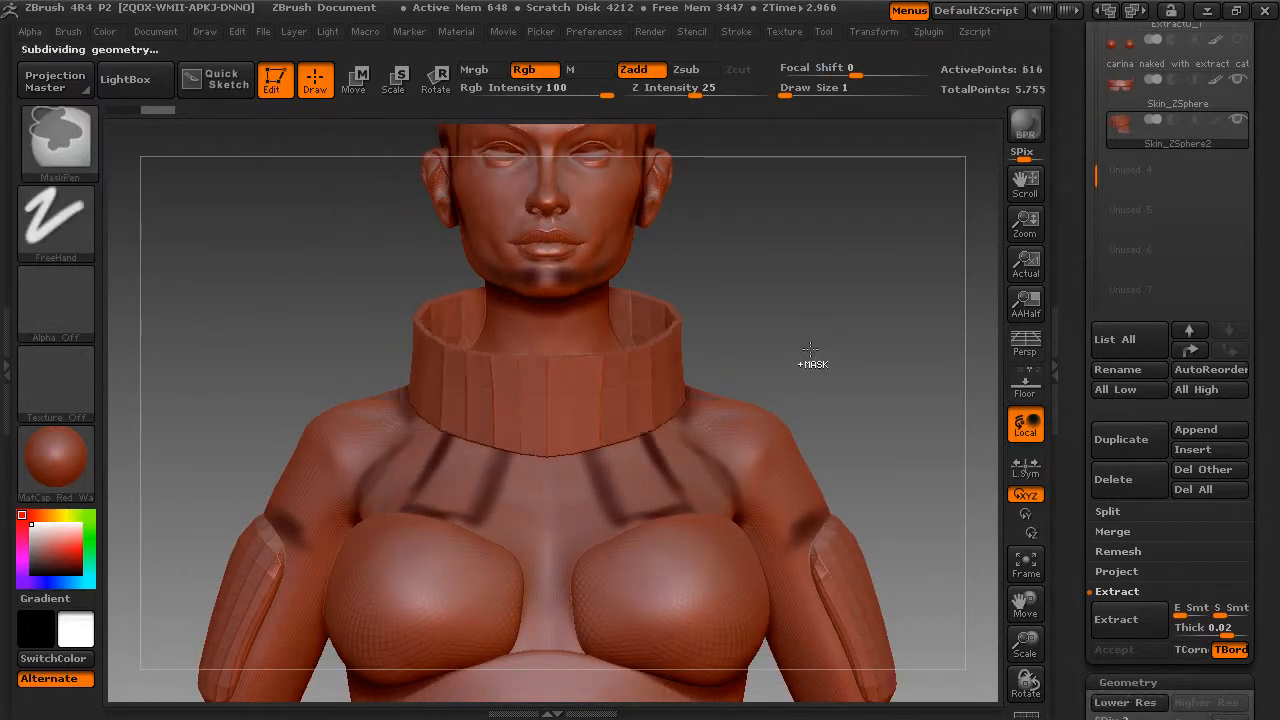
mouse_move(838, 327)
left_mouse_down()
mouse_move(661, 344)
mouse_move(753, 335)
mouse_move(812, 298)
mouse_move(718, 298)
left_mouse_up()
Step: Adjust the collar's side with the Move brush at draw size 59 and smooth its front surface
left_click(40, 132)
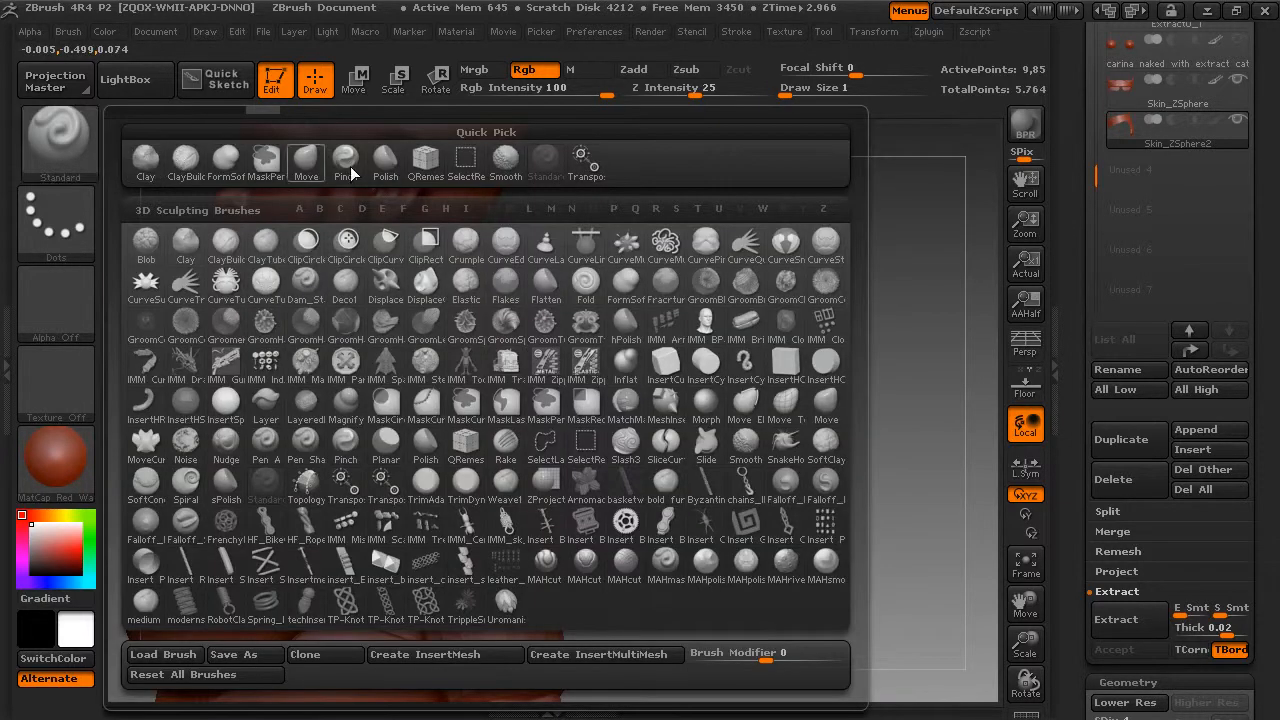
left_click(317, 160)
key("space")
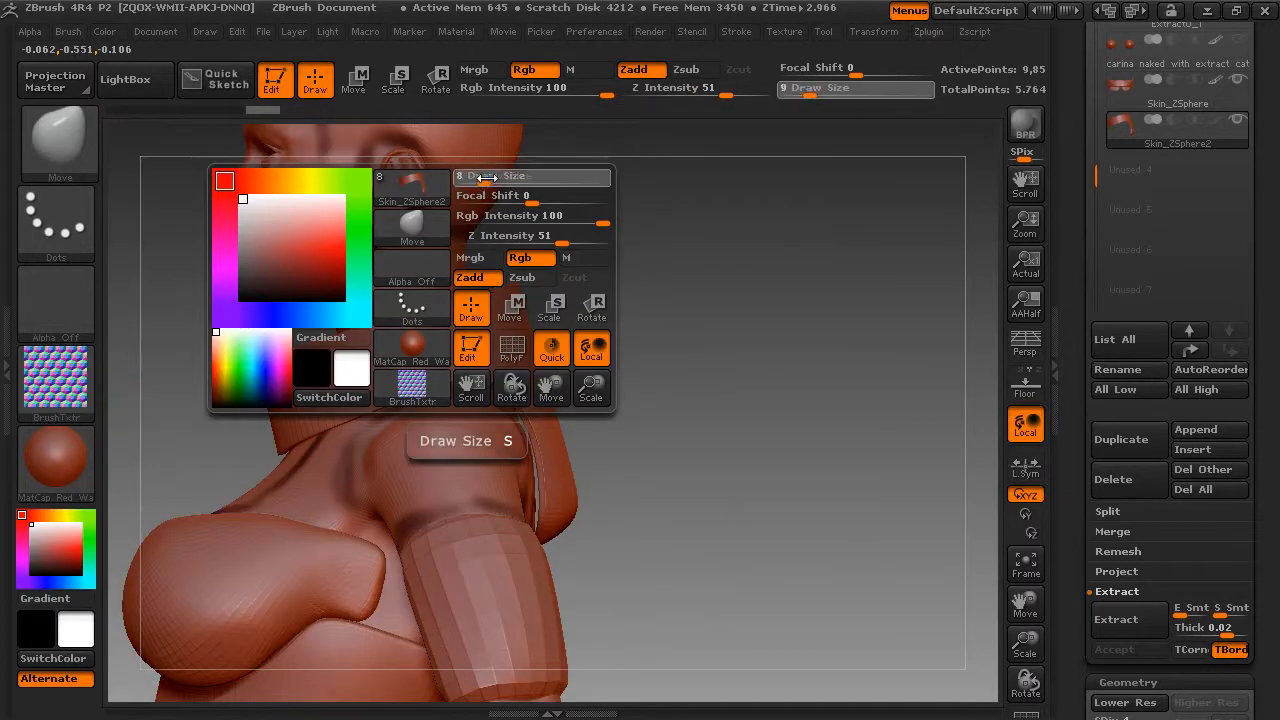
left_click_drag(482, 178, 528, 181)
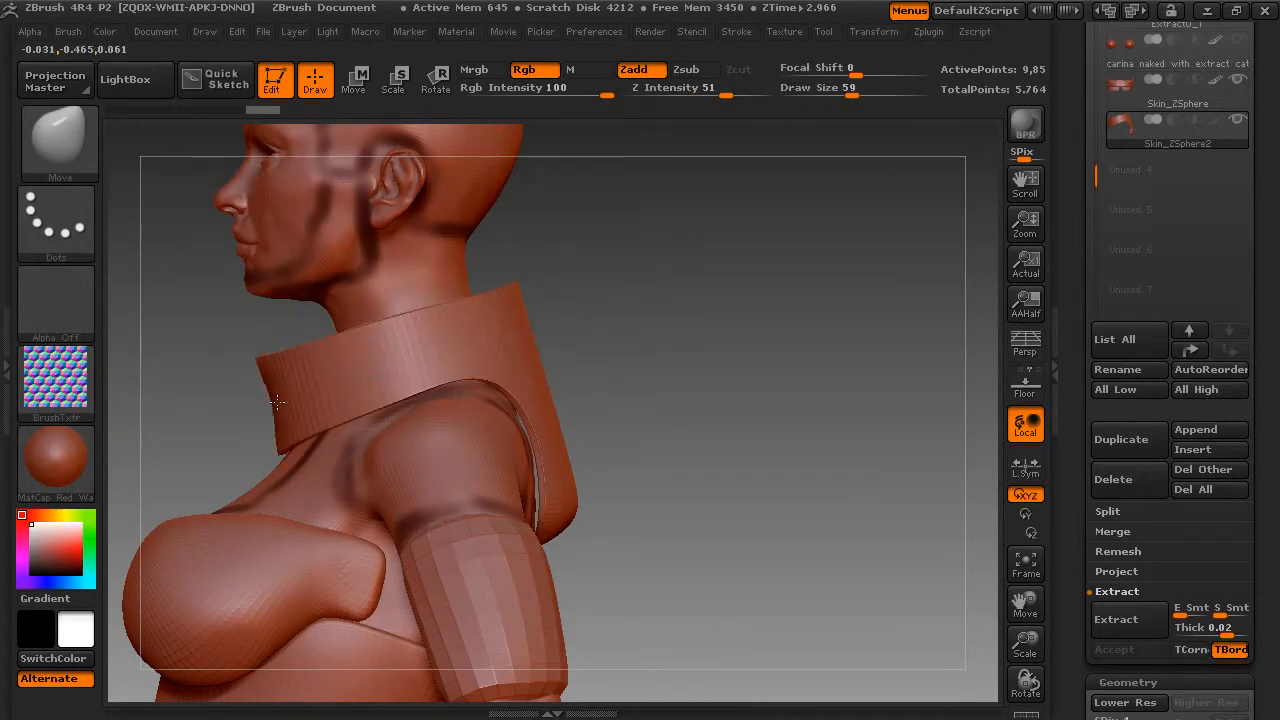
left_click_drag(610, 309, 712, 324)
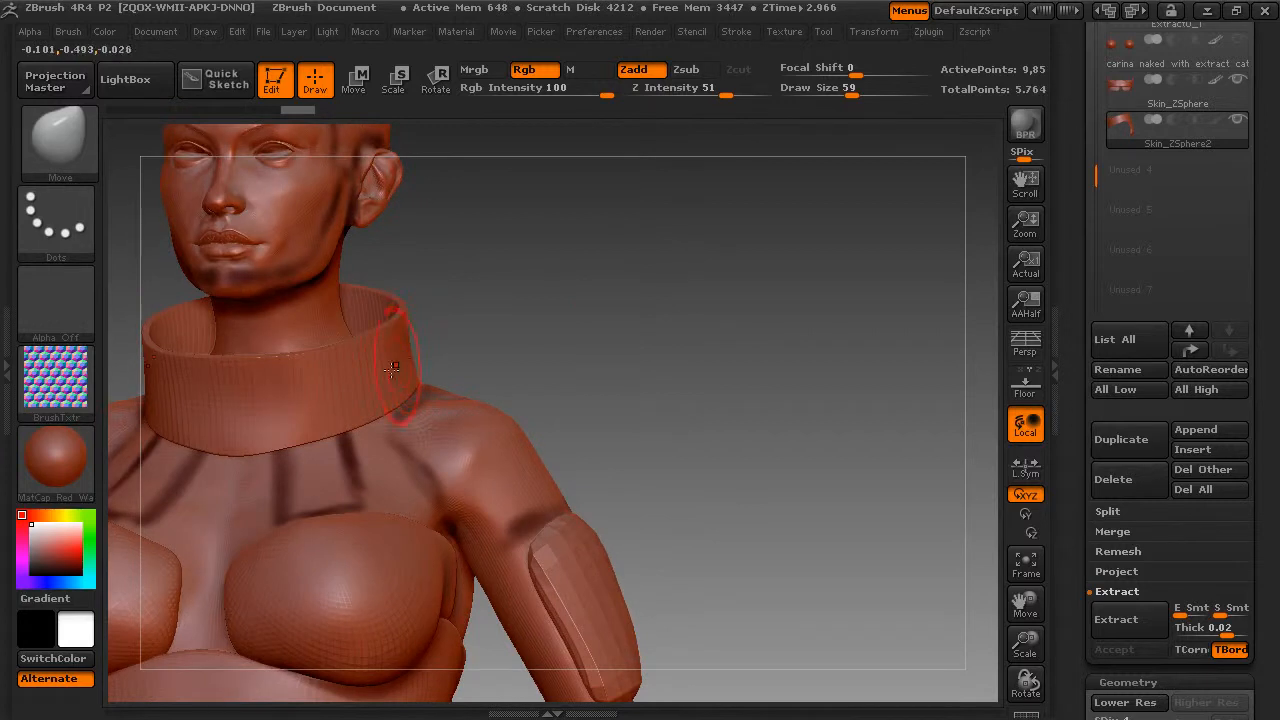
mouse_move(390, 370)
left_mouse_down()
mouse_move(234, 420)
mouse_move(383, 405)
left_mouse_up()
left_click_drag(413, 361, 262, 377, "shift")
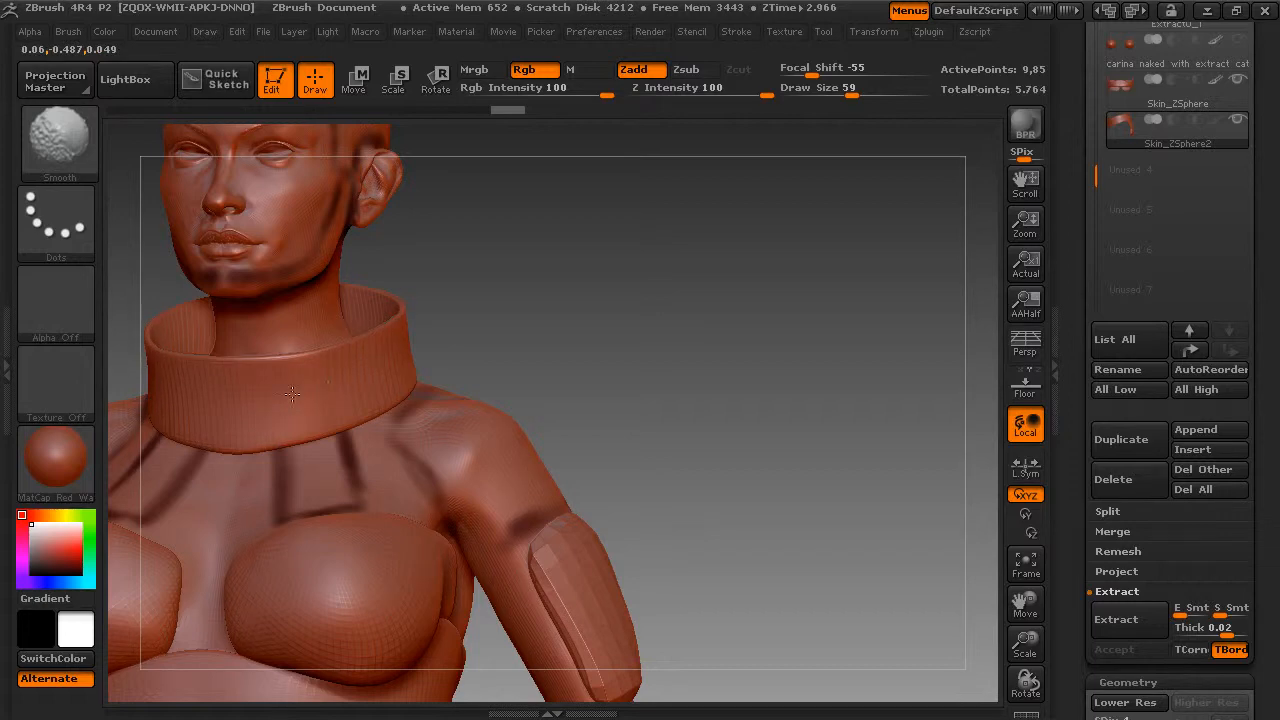
Step: Smooth the collar's back flap and the curved edges where it meets the shoulders
mouse_move(700, 335)
left_mouse_down()
mouse_move(446, 320)
mouse_move(540, 335)
left_mouse_up()
left_click_drag(1040, 598, 911, 469)
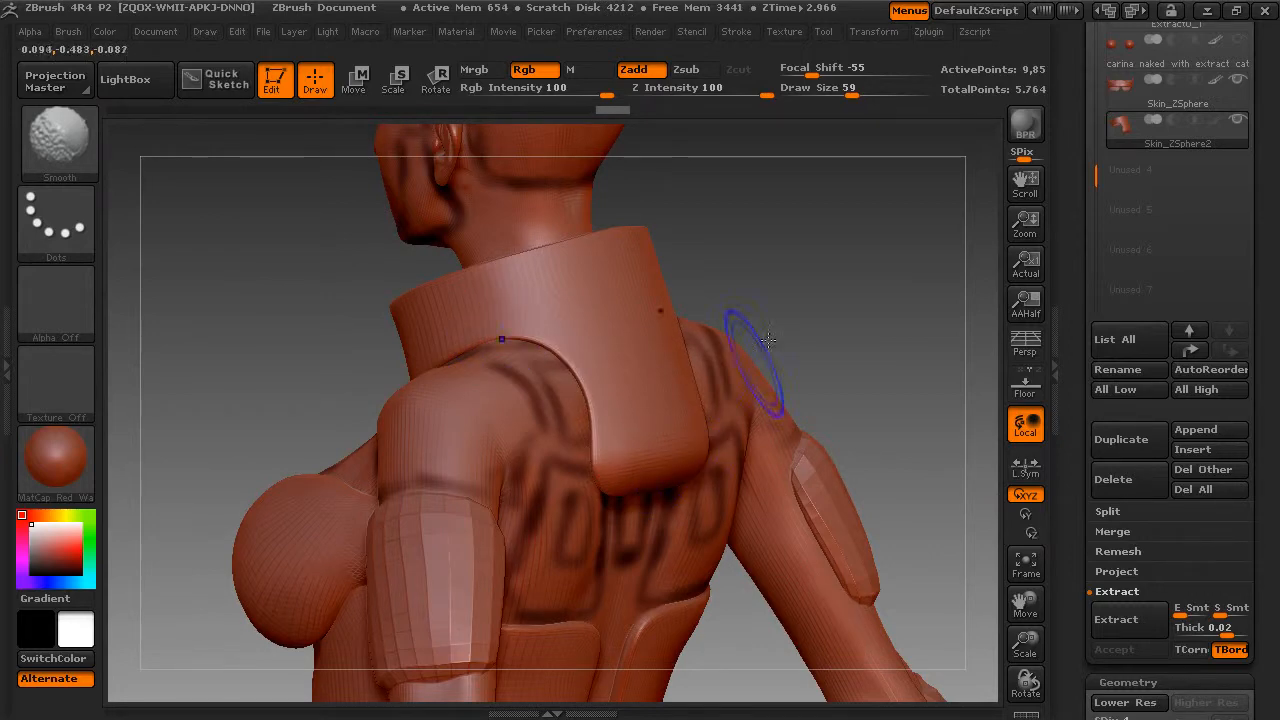
left_click_drag(850, 292, 786, 281, "shift")
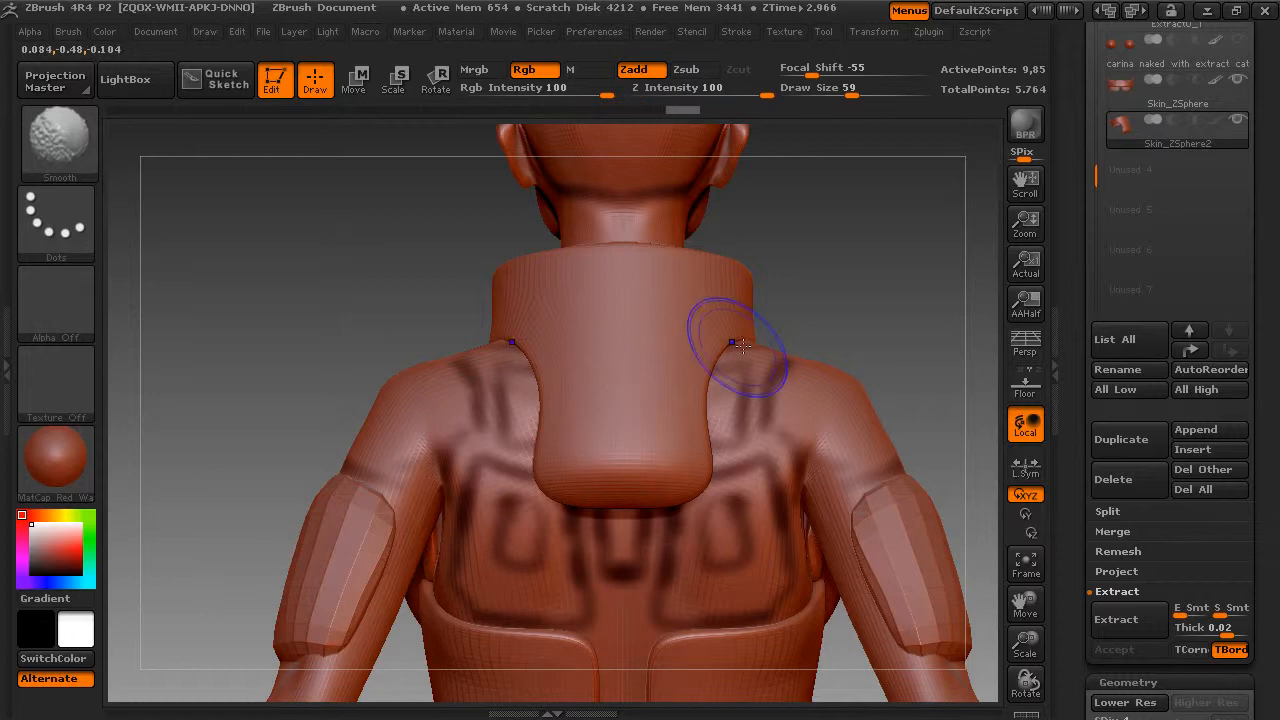
mouse_move(829, 251)
left_mouse_down()
mouse_move(755, 333)
mouse_move(784, 338)
left_mouse_up()
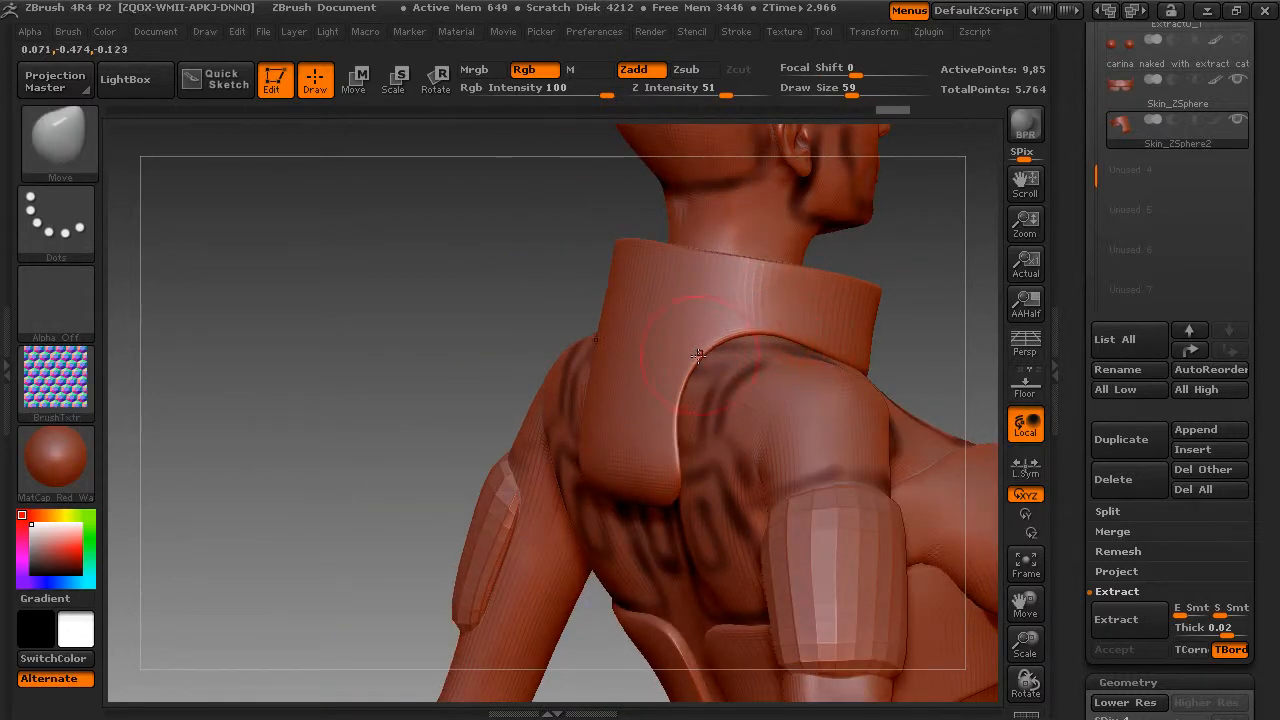
Step: Make the Extract0_1 subtool visible on the body
left_click_drag(931, 306, 950, 261)
left_click_drag(1076, 185, 1175, 510)
left_click(1097, 521)
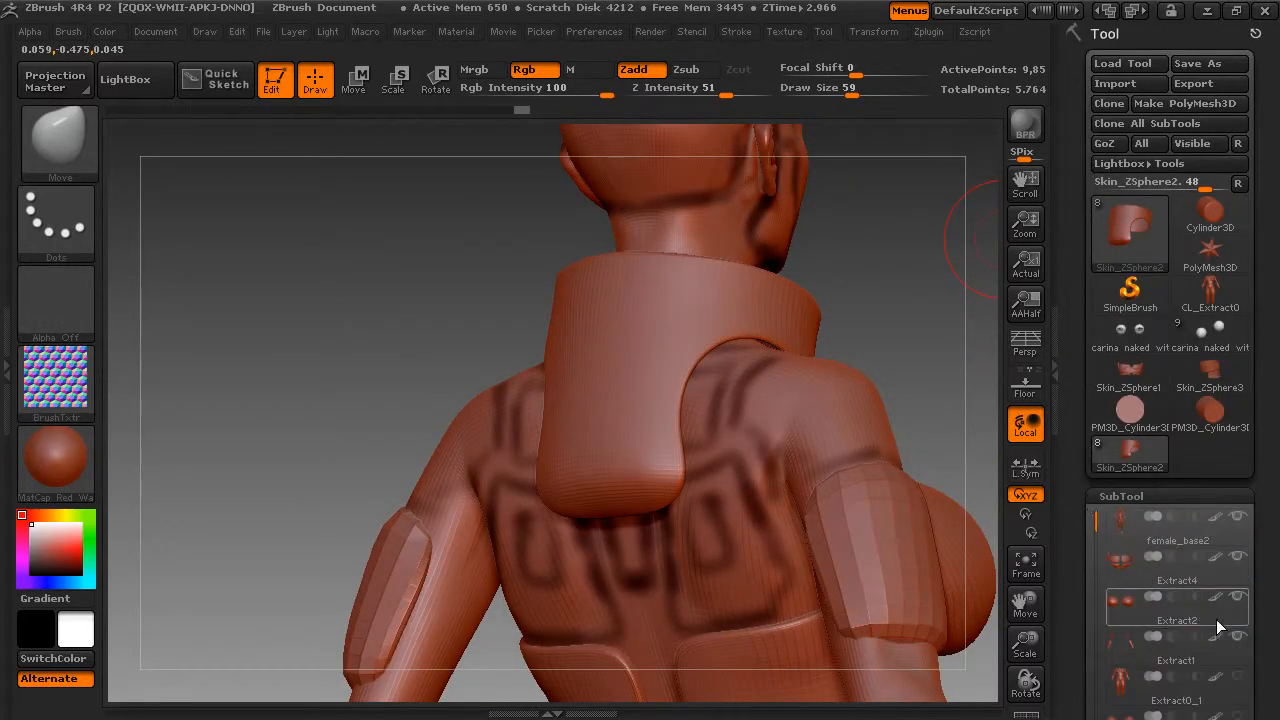
left_click(1239, 678)
Step: Reshape the collar's lower front edge against the chest with the Move brush at draw size 86, and frame the full body
mouse_move(888, 269)
left_mouse_down()
mouse_move(988, 247)
mouse_move(872, 276)
left_mouse_up()
key("space")
left_click_drag(655, 338, 672, 338)
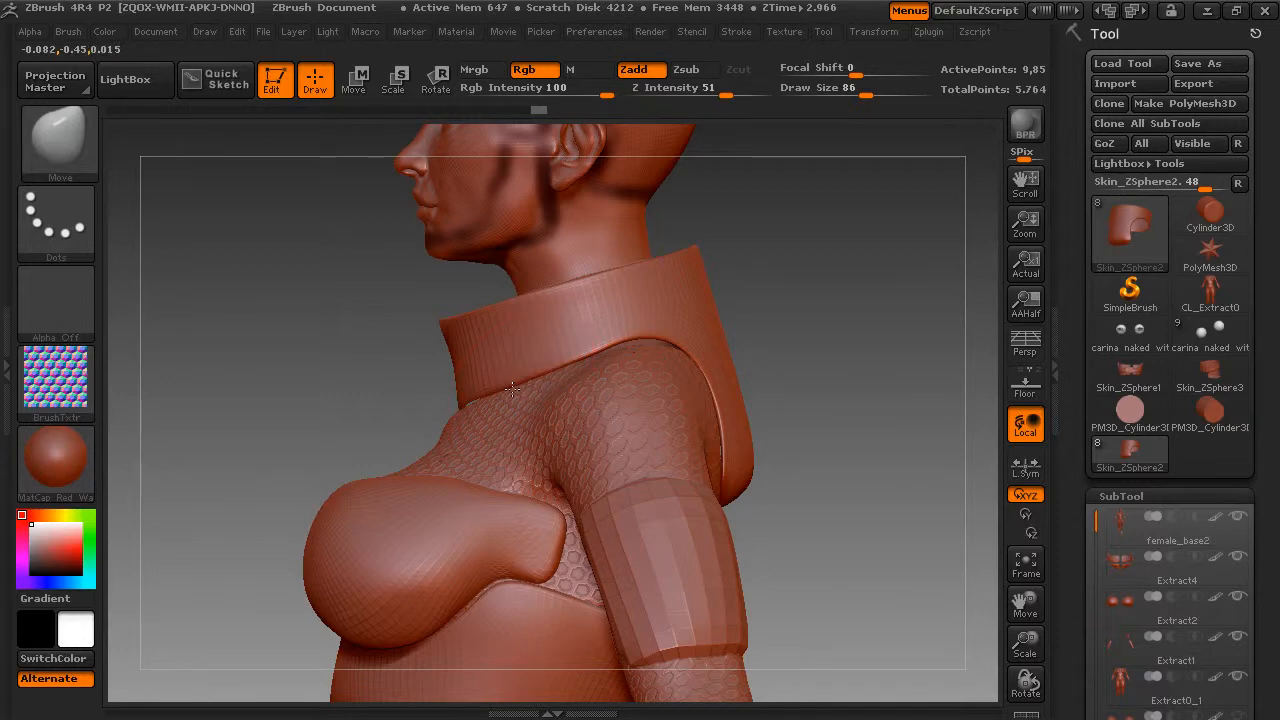
left_click_drag(787, 292, 405, 408)
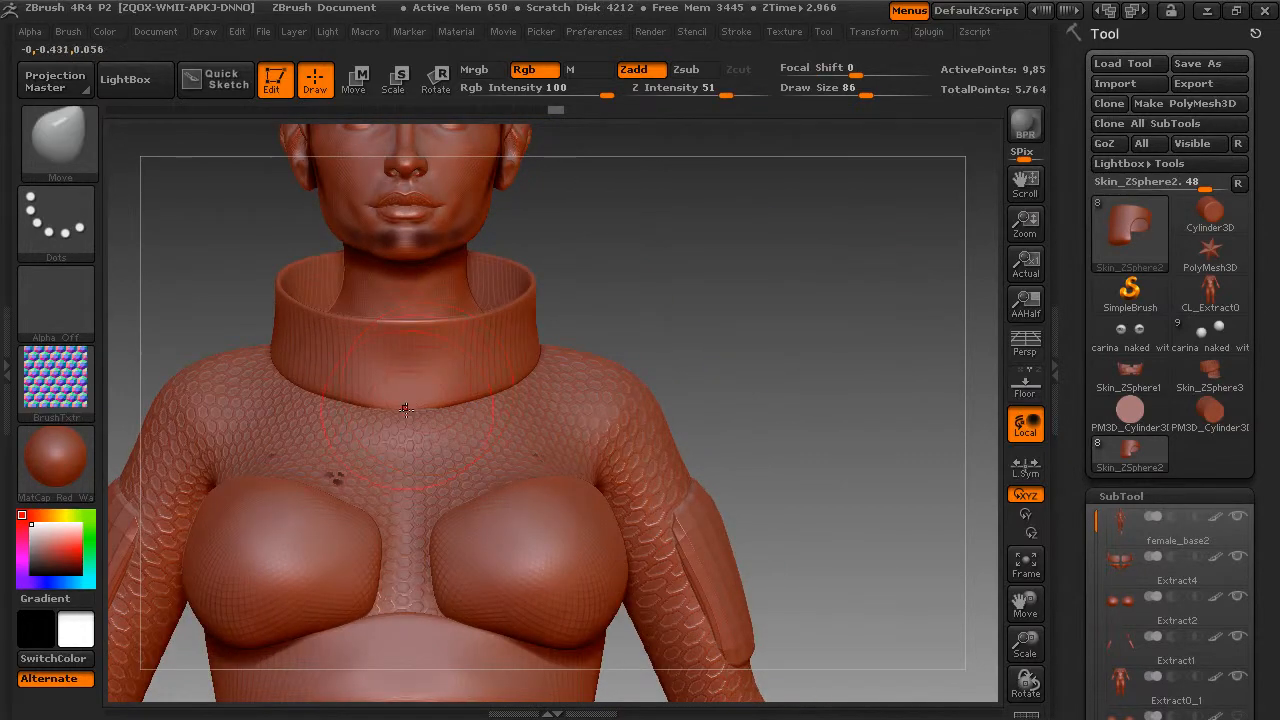
left_click(1031, 563)
mouse_move(837, 530)
left_mouse_down()
mouse_move(740, 529)
mouse_move(830, 526)
left_mouse_up()
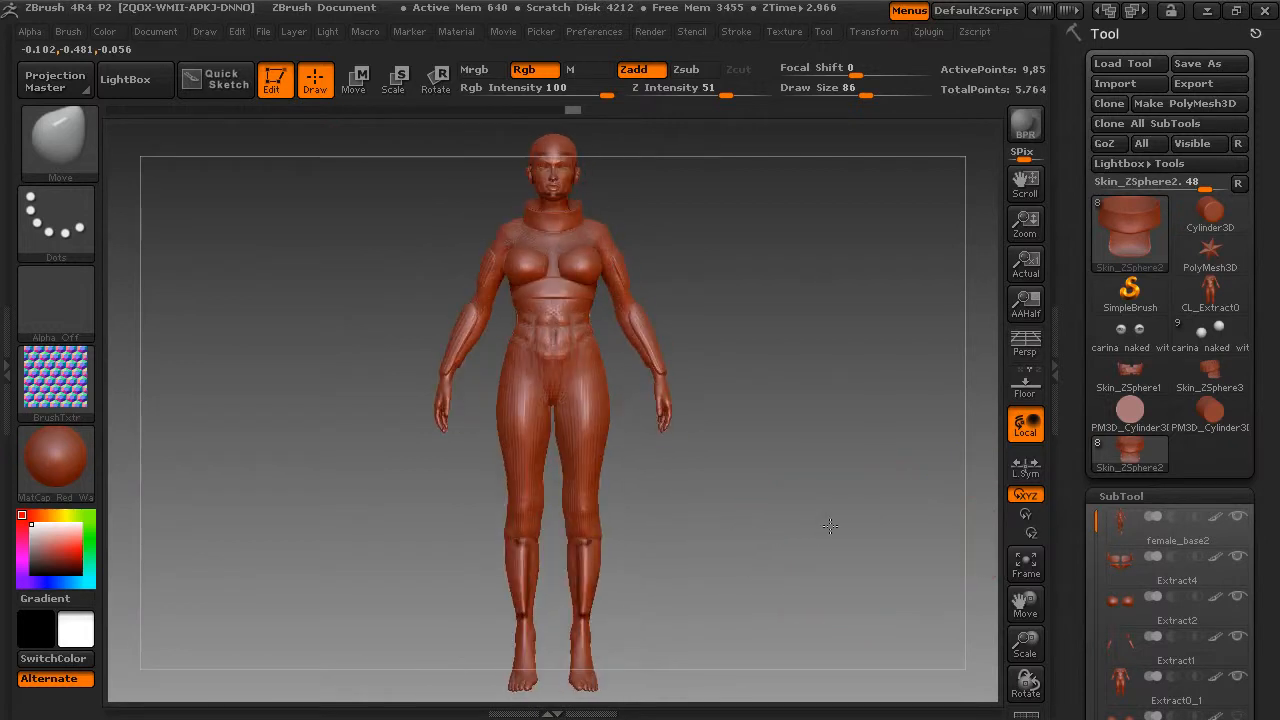
mouse_move(1068, 486)
left_mouse_down()
mouse_move(1075, 461)
mouse_move(1072, 488)
left_mouse_up()
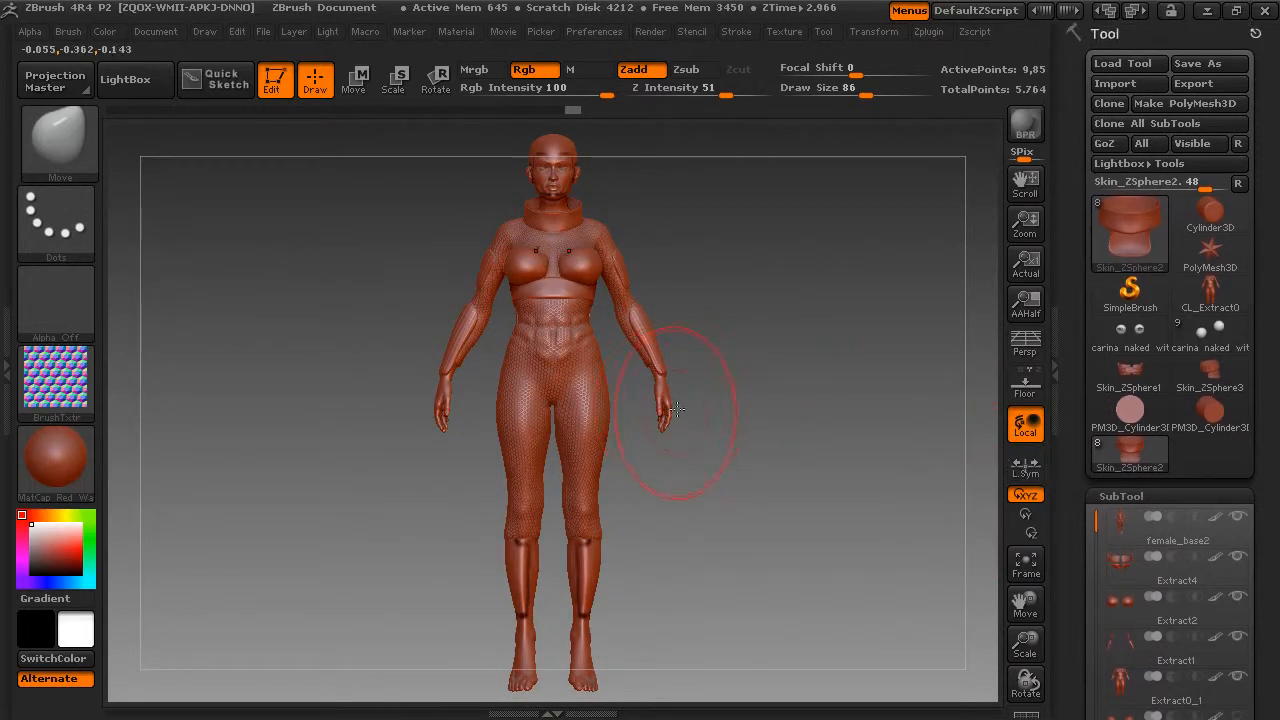